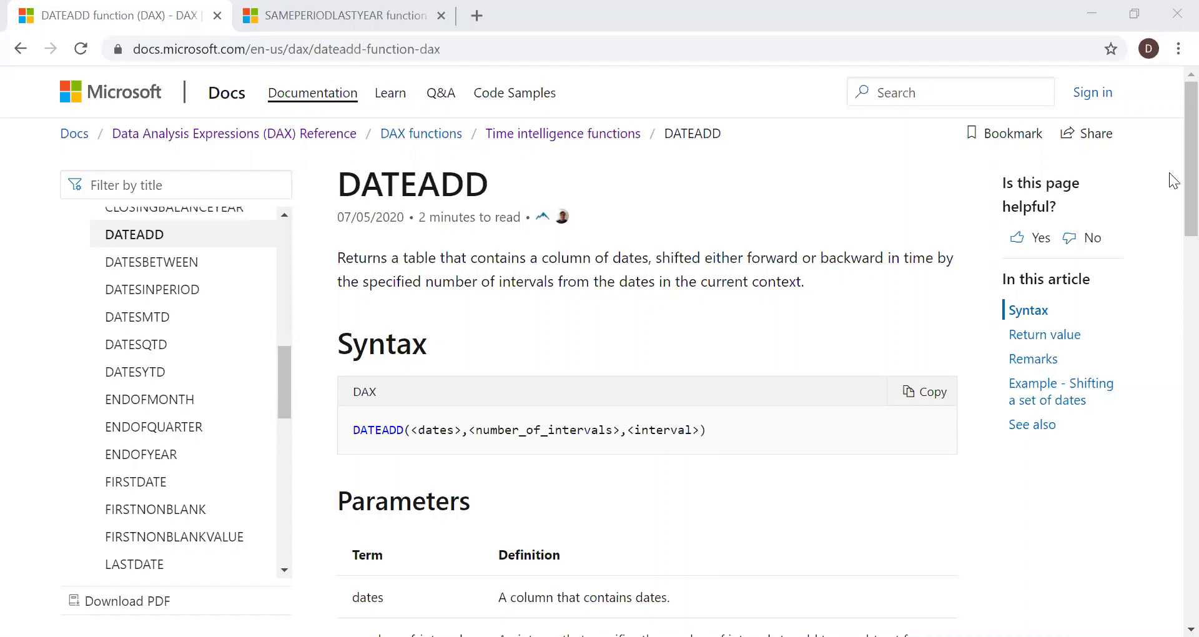
# Review the syntax and parameters of the DATEADD and SAMEPERIODLASTYEAR functions in the DAX documentation.
pyautogui.scroll(-3, 372, 275)
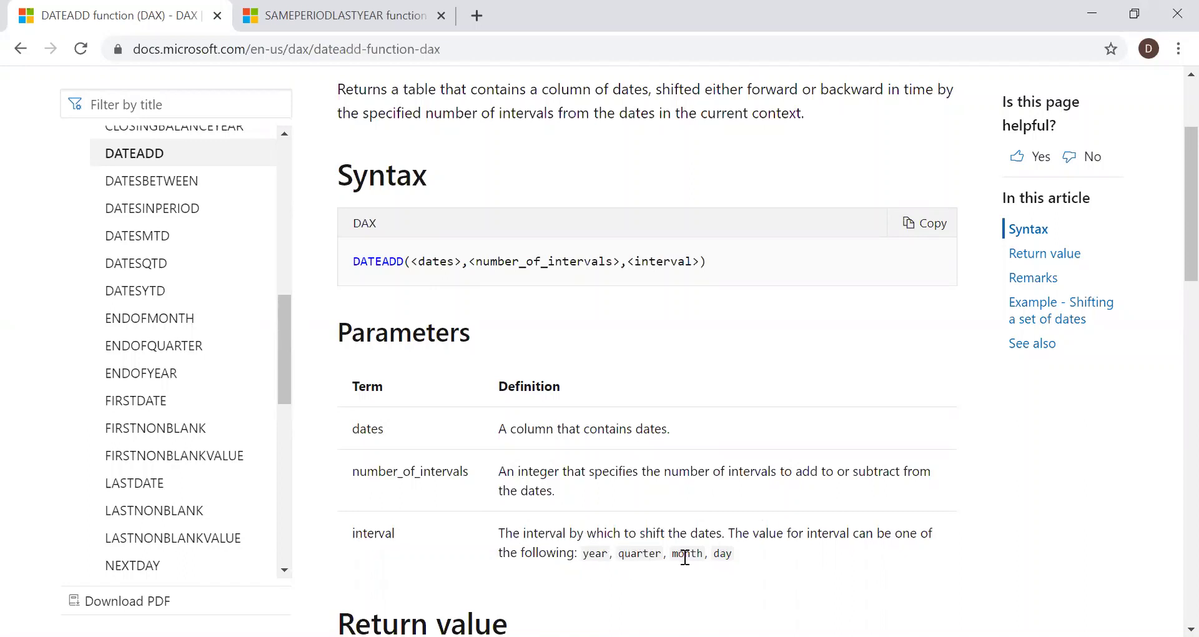
pyautogui.click(339, 17)
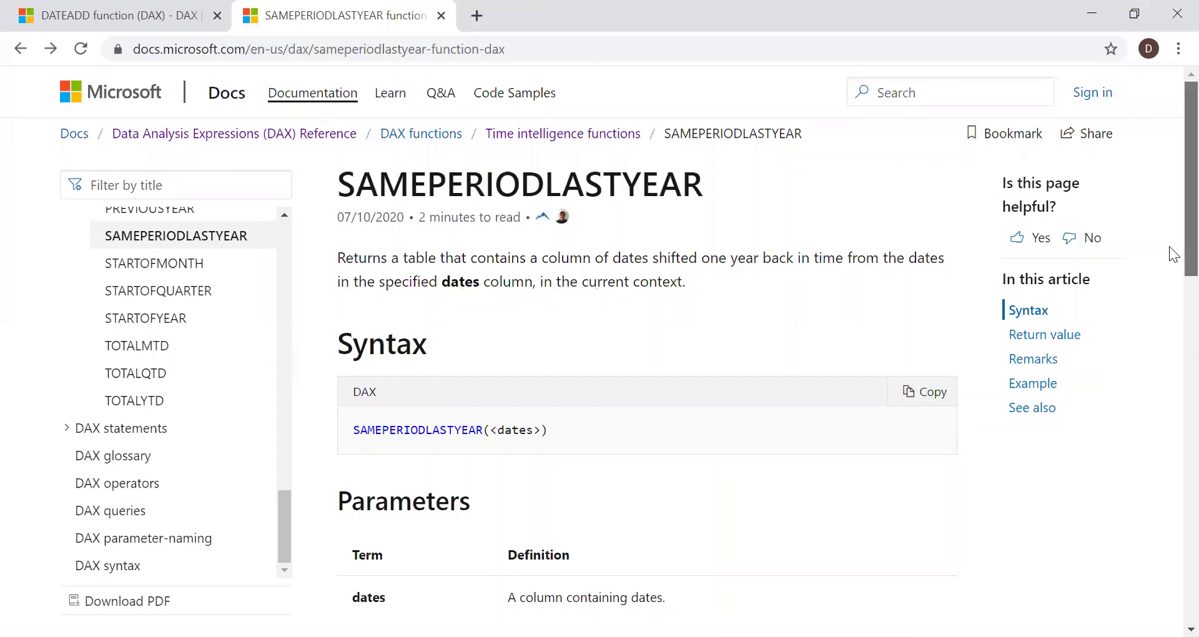
pyautogui.scroll(-1, 441, 366)
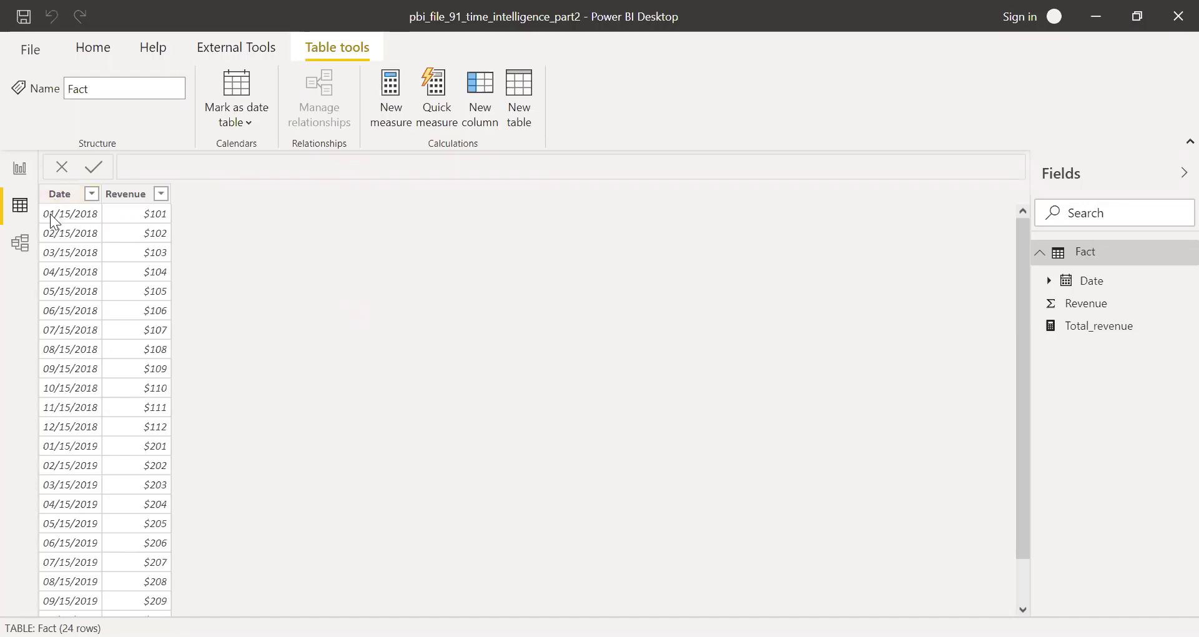
# Switch to Power BI Desktop and review the Fact table's rows and the objectives on the report page, returning to the table data.
pyautogui.moveTo(55, 220); pyautogui.dragTo(285, 238)
pyautogui.moveTo(1022, 538); pyautogui.dragTo(1023, 584)
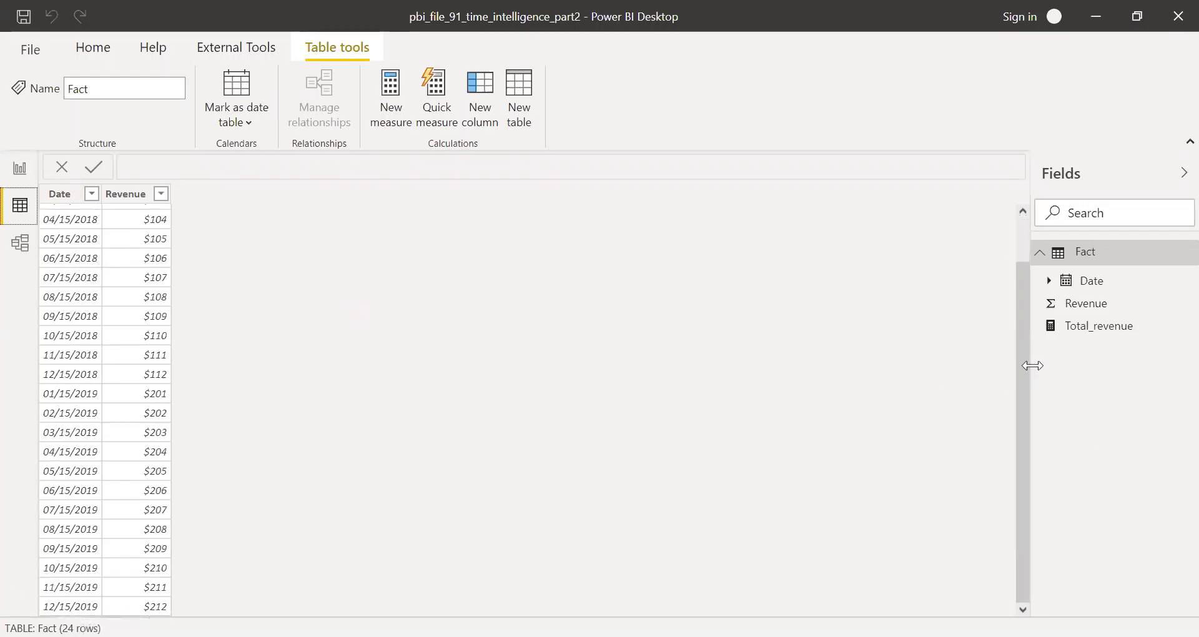
pyautogui.moveTo(1024, 366); pyautogui.dragTo(1002, 228)
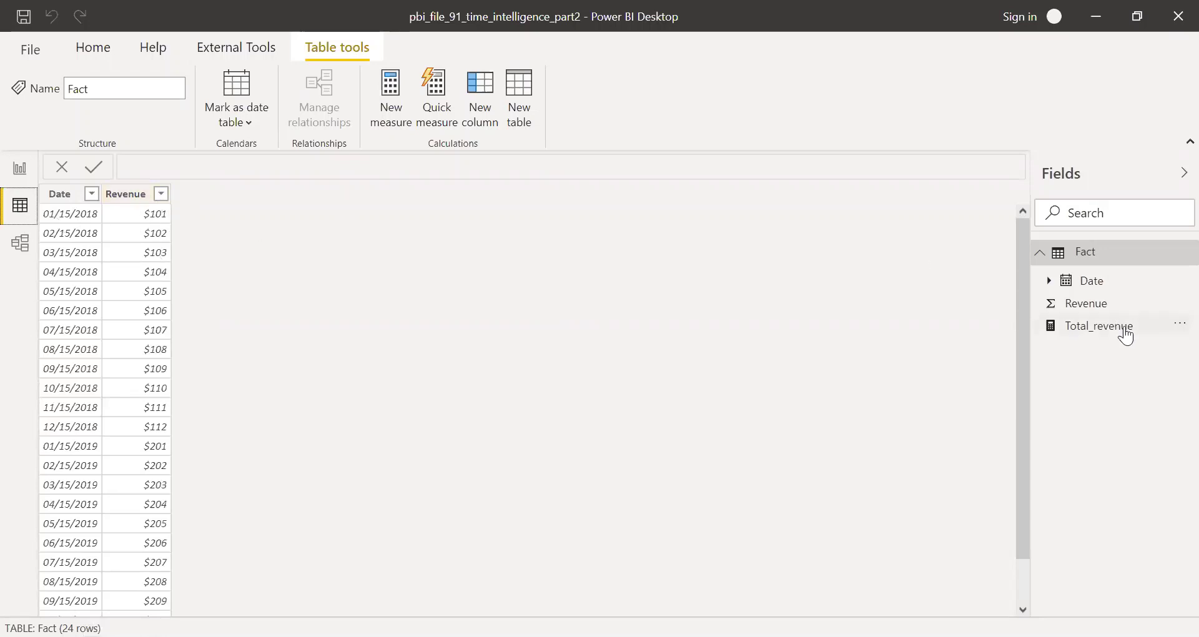
pyautogui.moveTo(1019, 313); pyautogui.dragTo(1031, 423)
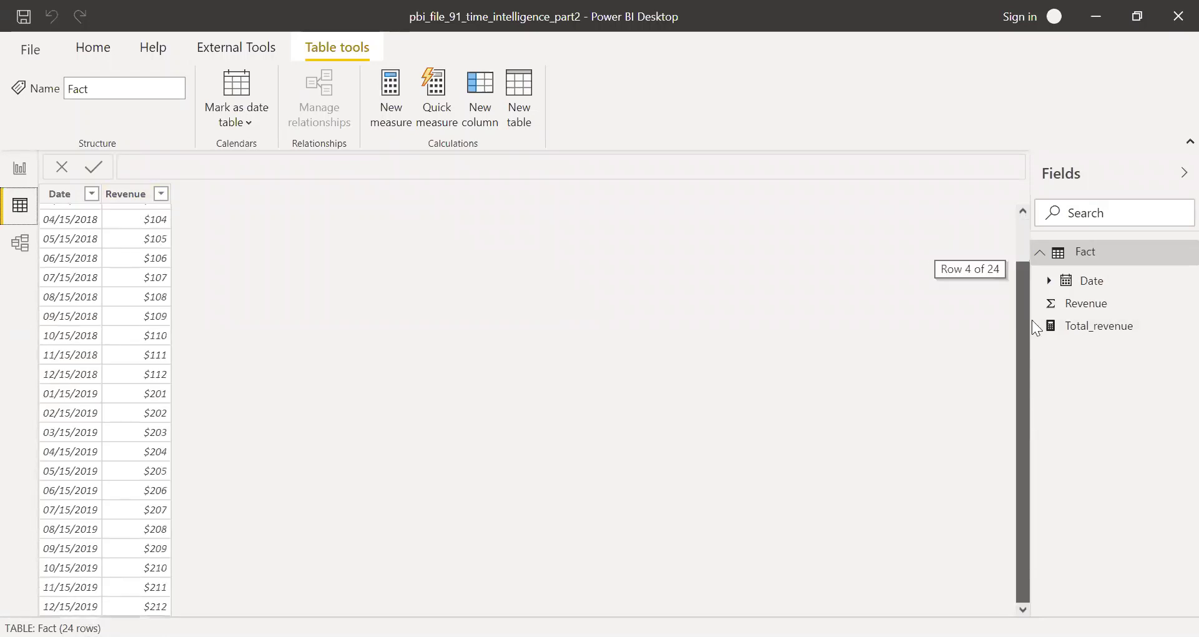
pyautogui.moveTo(1031, 324); pyautogui.dragTo(1019, 262)
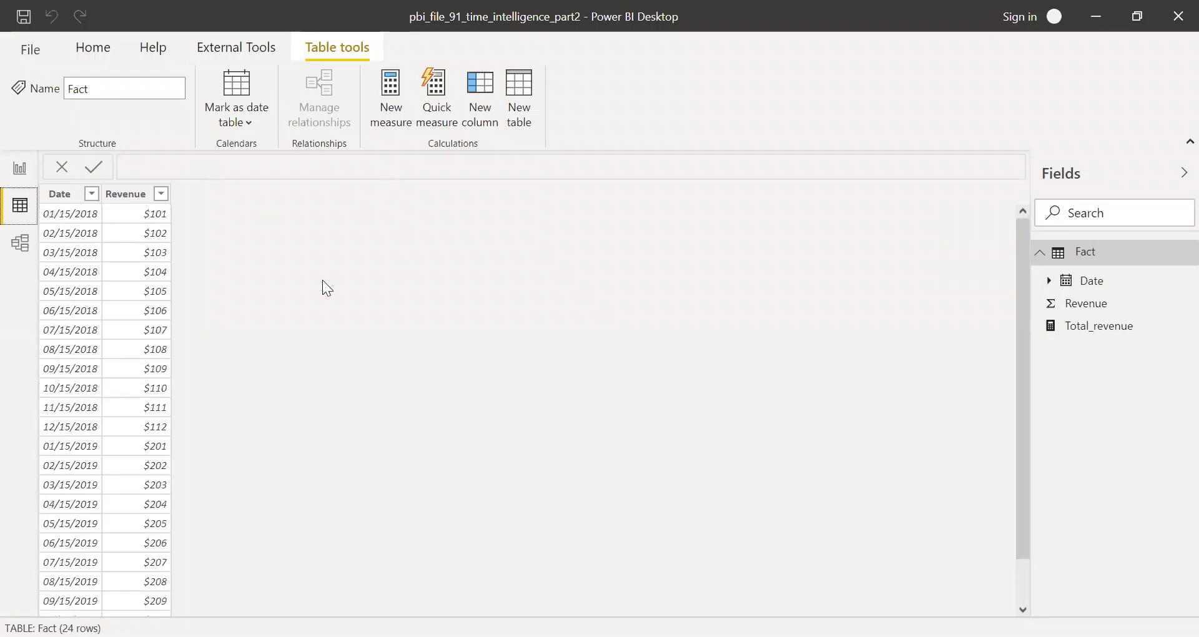
pyautogui.click(19, 170)
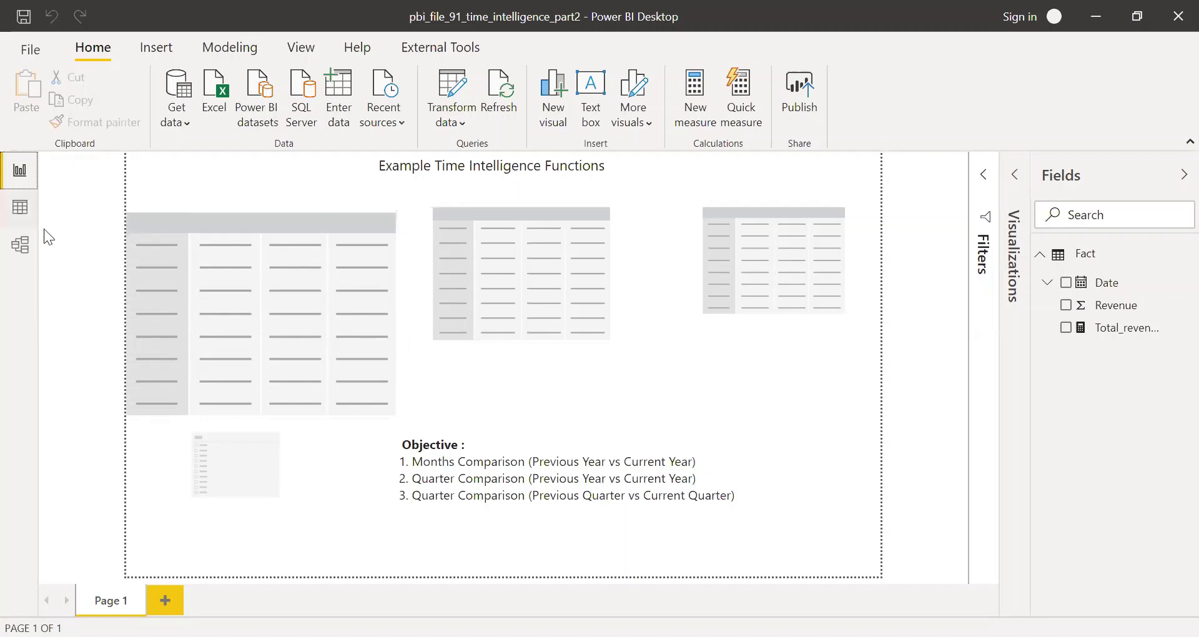
pyautogui.click(28, 213)
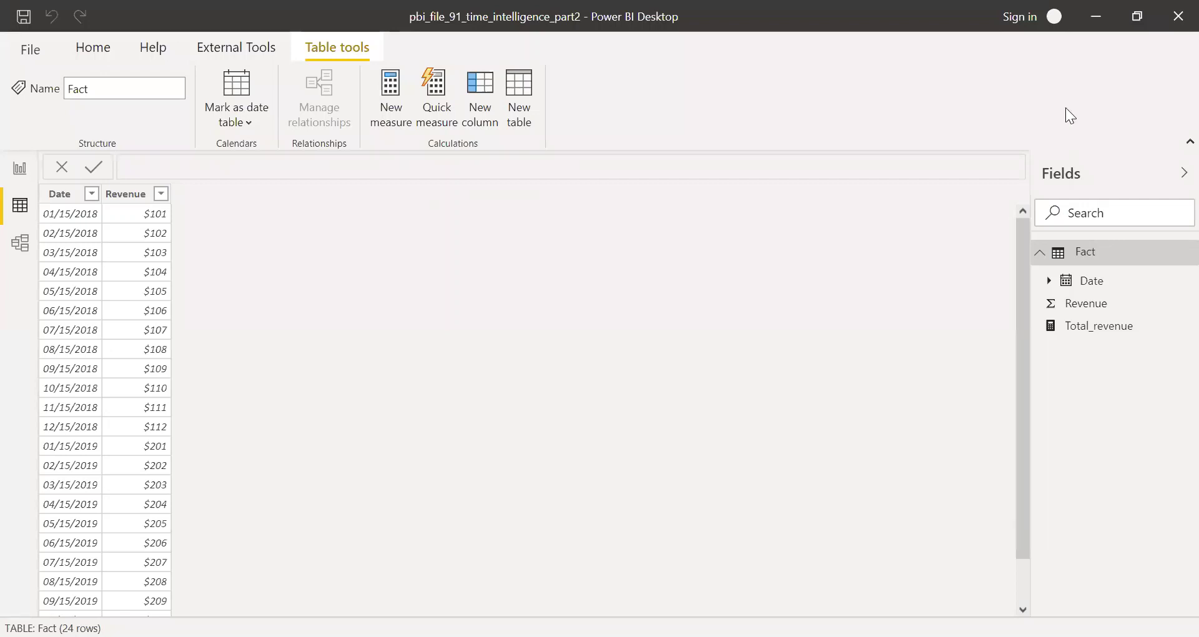
# Start a new calculated table named Dim_Calendar that uses the CALENDAR function.
pyautogui.rightClick(1086, 253)
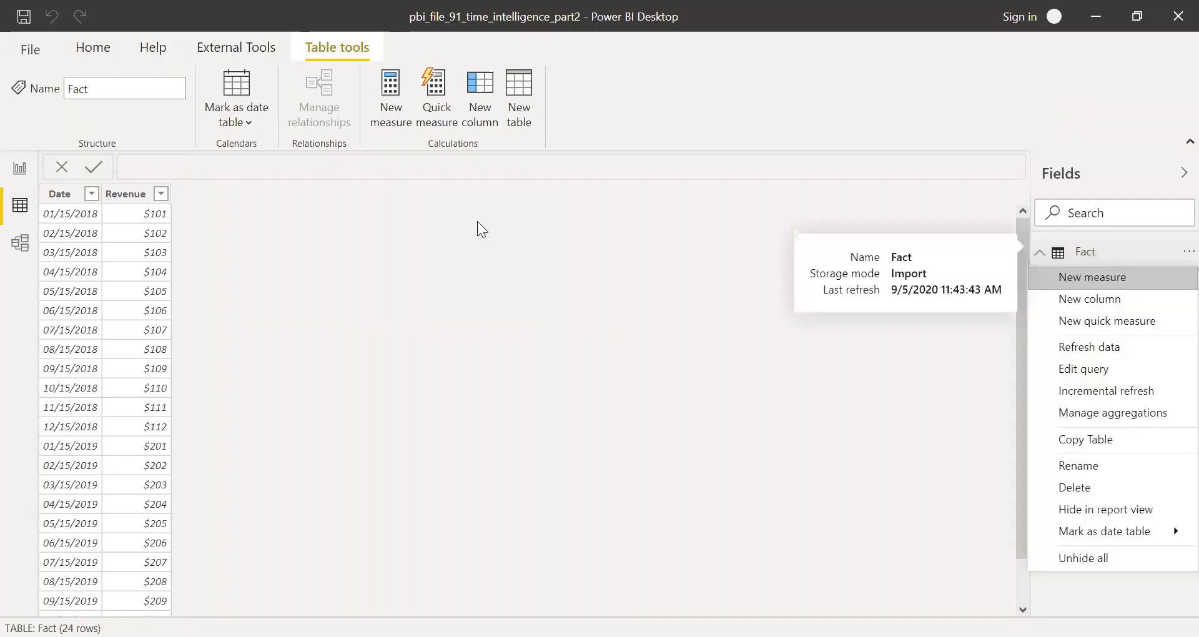
pyautogui.click(542, 228)
pyautogui.click(525, 107)
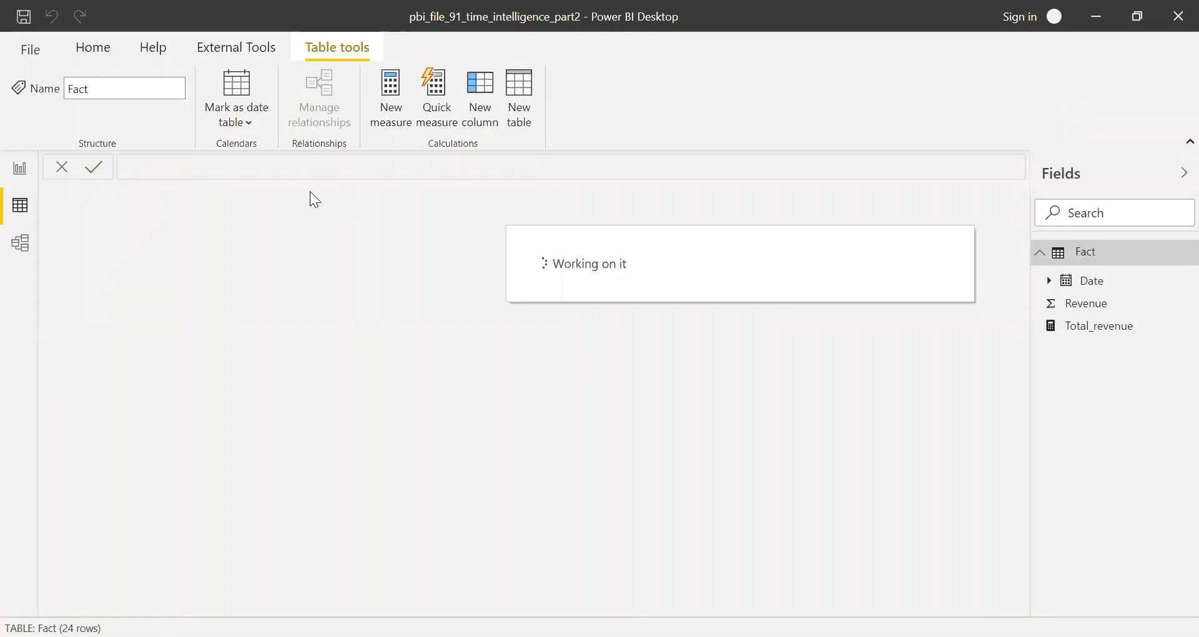
pyautogui.write('Dim')
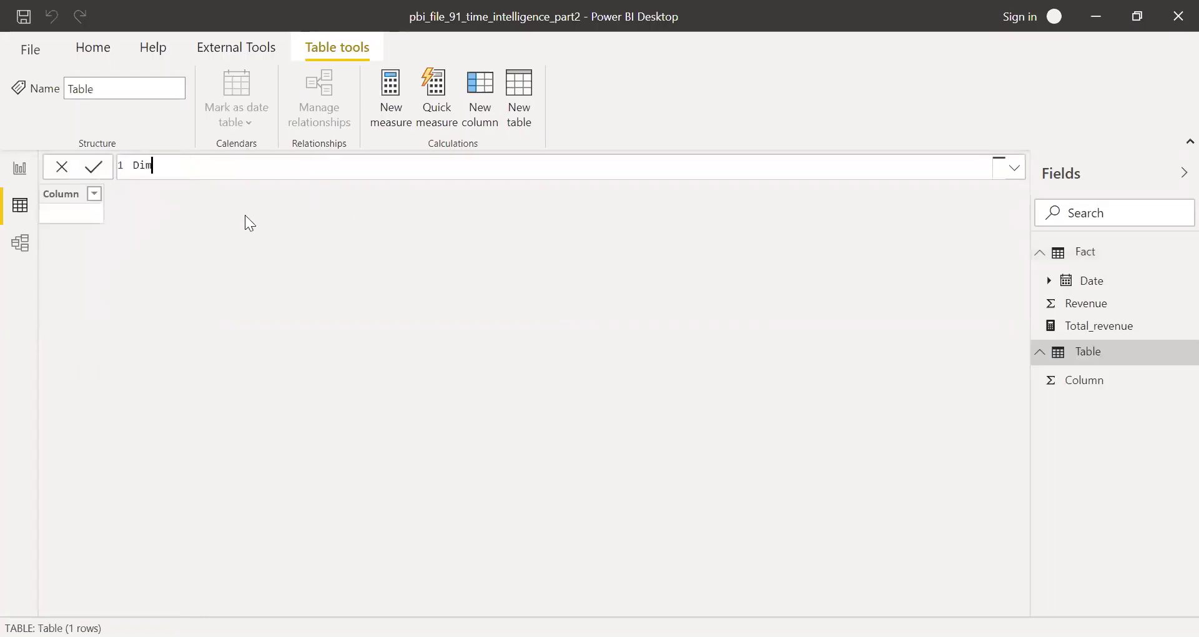
pyautogui.write('_Calenda')
pyautogui.press('BackSpace')
pyautogui.press('BackSpace')
pyautogui.write('dar =')
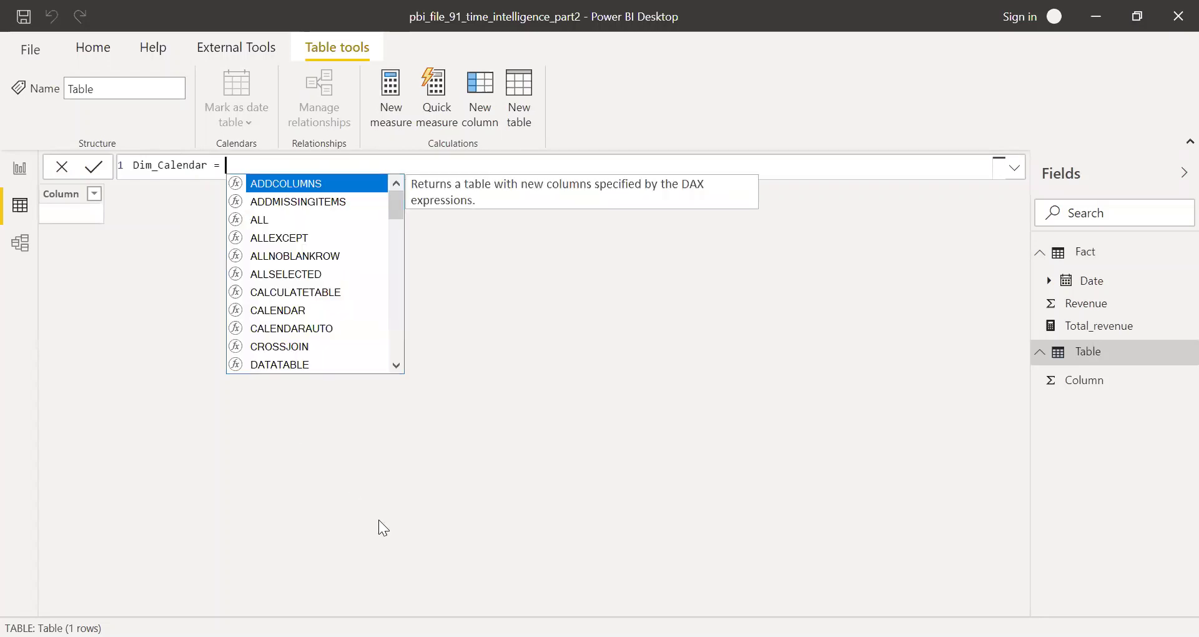
pyautogui.write(' cal')
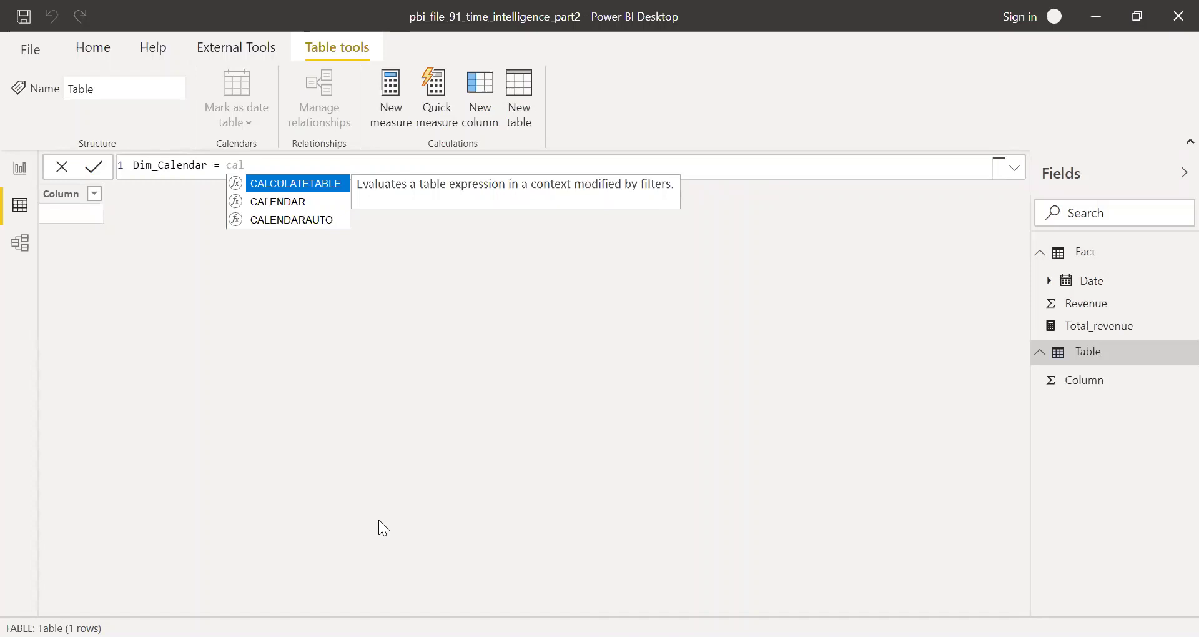
pyautogui.write('en')
pyautogui.press('Tab')
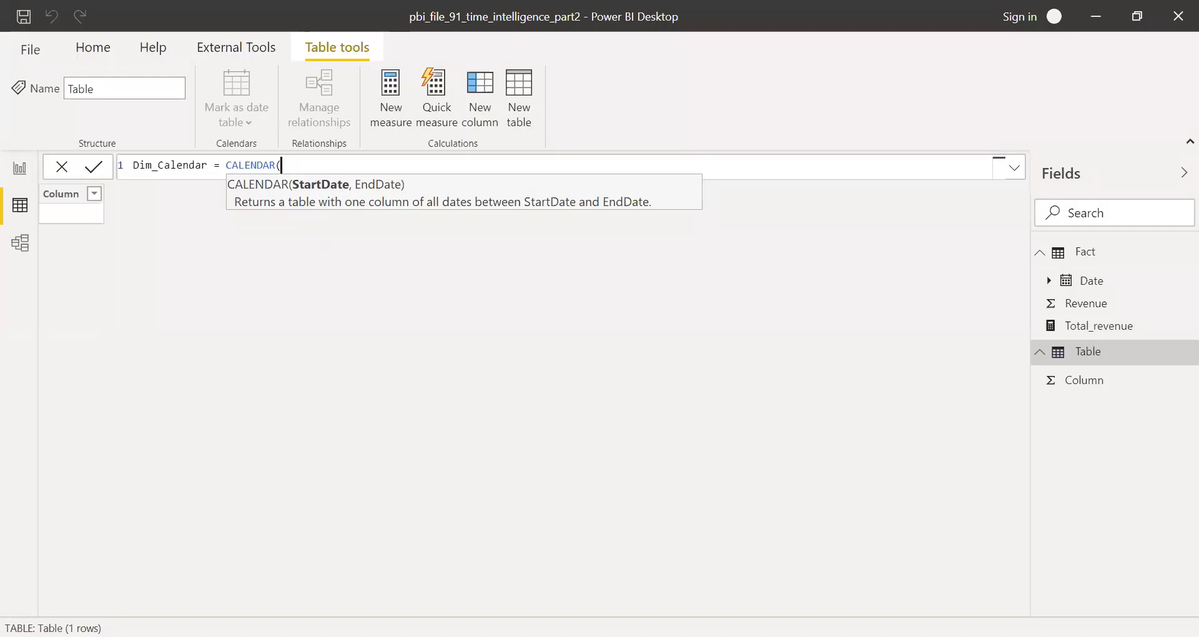
# Complete the Dim_Calendar formula with start date DATE(2018,1,1) and end date DATE(2020,12,31), and commit it.
pyautogui.write('DATE(')
pyautogui.press('Tab')
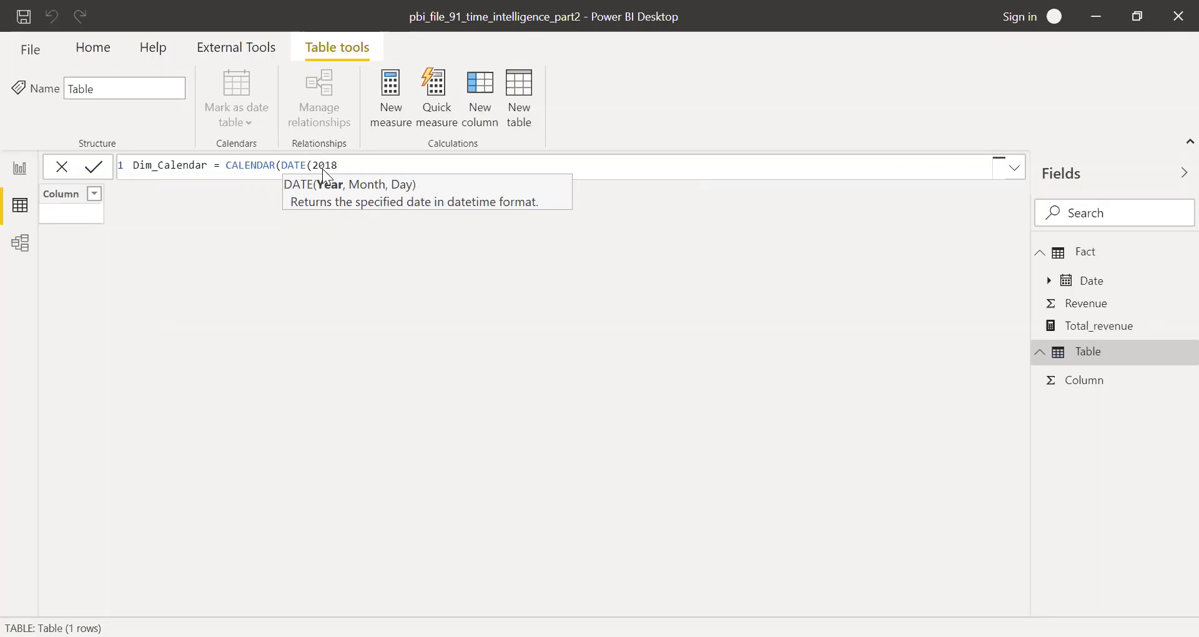
pyautogui.write(',1,1),')
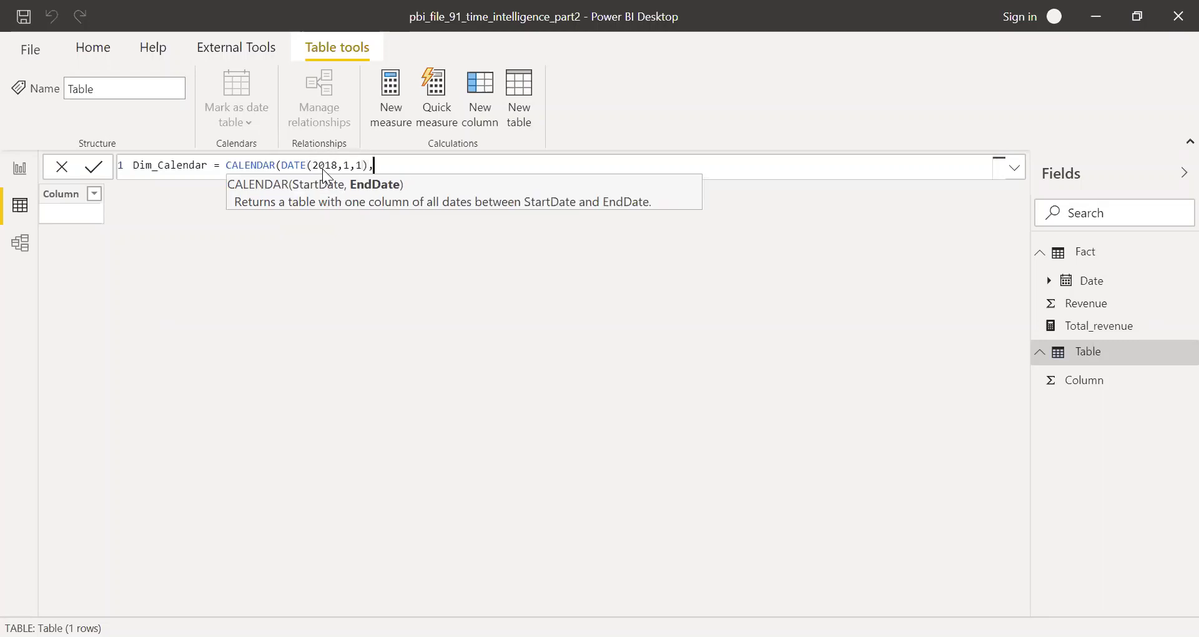
pyautogui.write('DATE(')
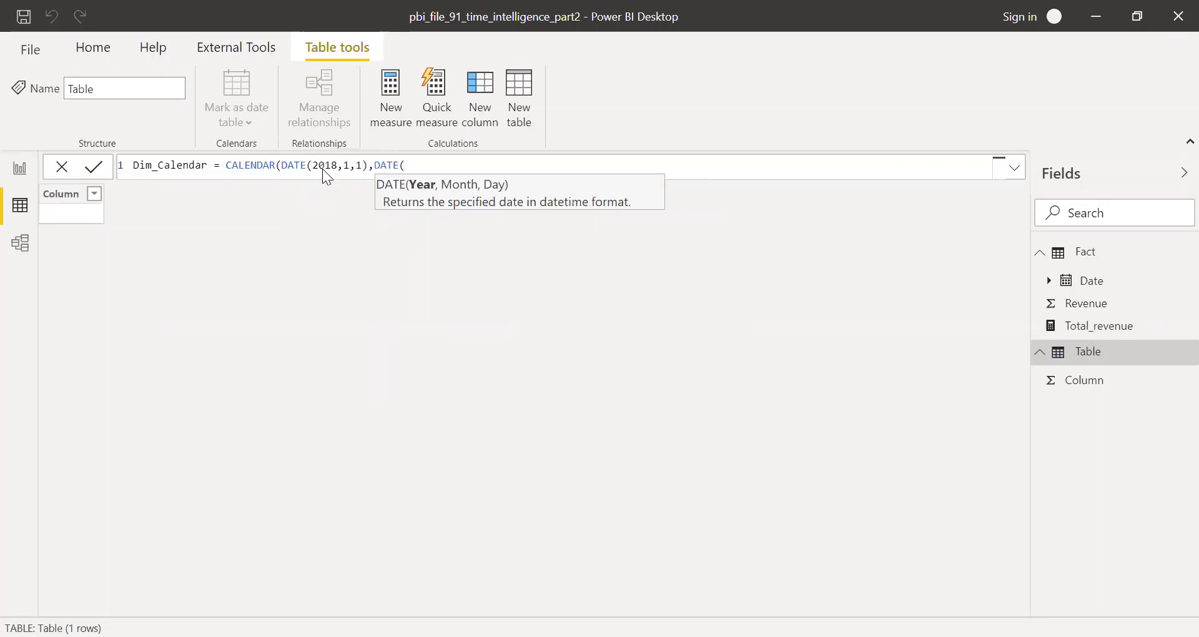
pyautogui.write('2020,')
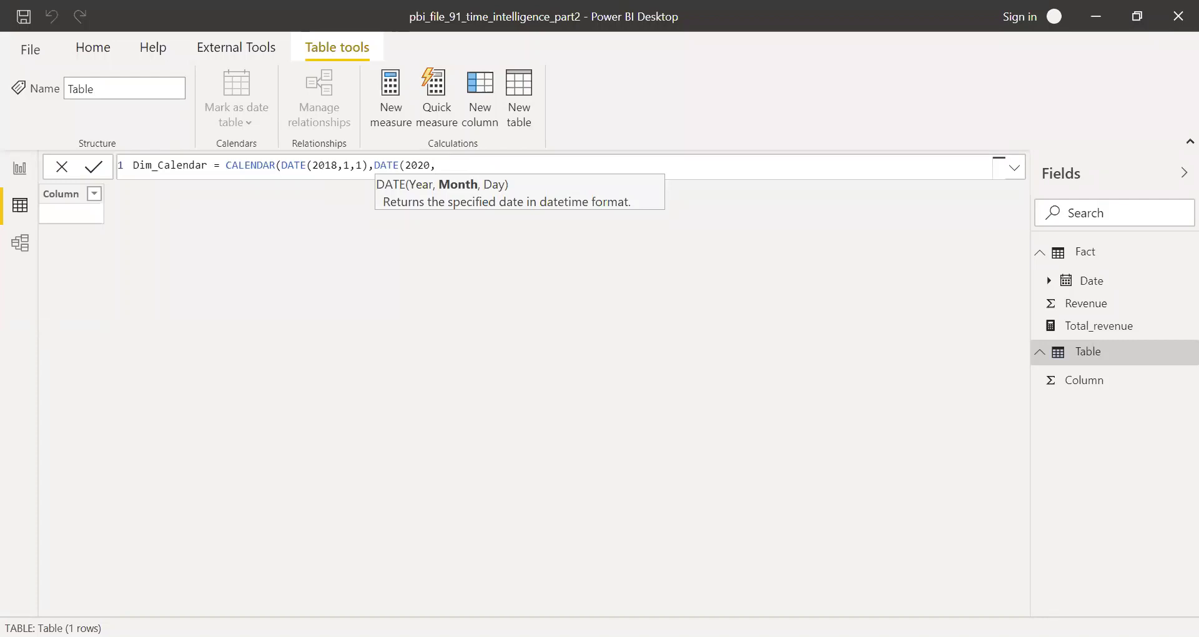
pyautogui.write('12,31))')
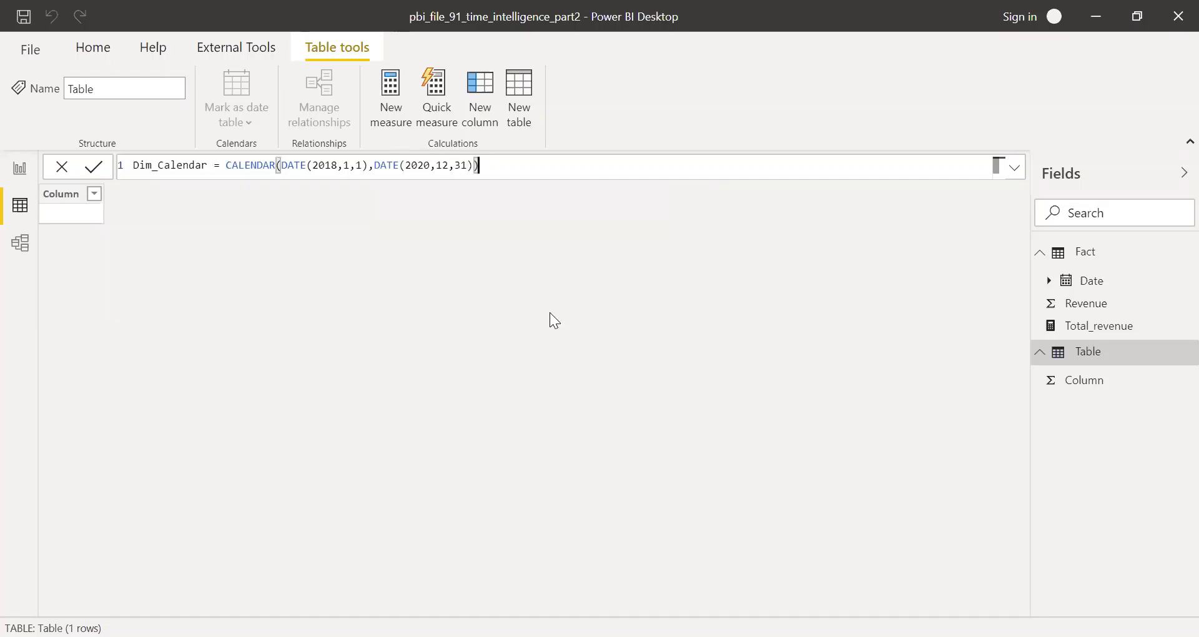
pyautogui.press('Return')
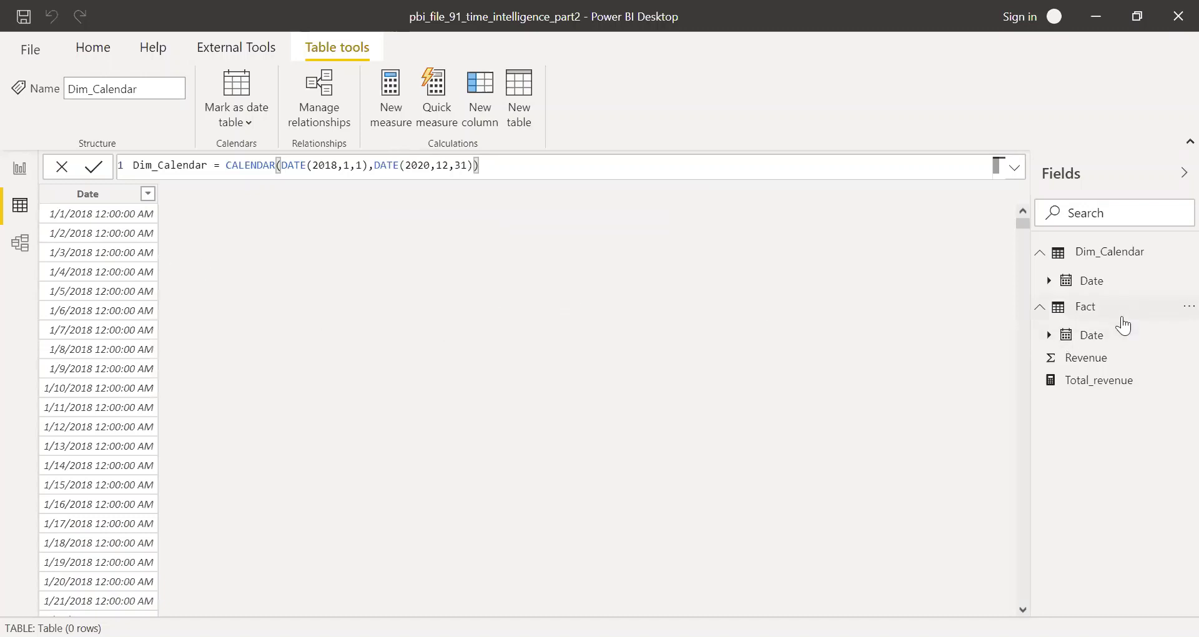
# Check the data type and date format of the Fact table's Date column.
pyautogui.click(1089, 343)
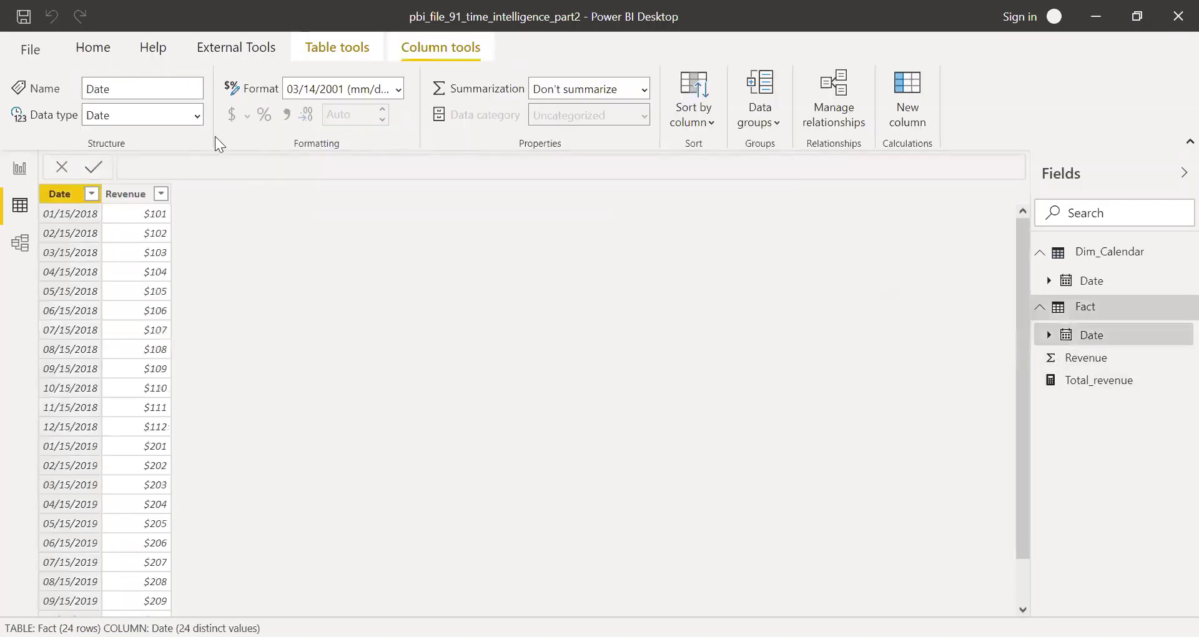
pyautogui.click(399, 90)
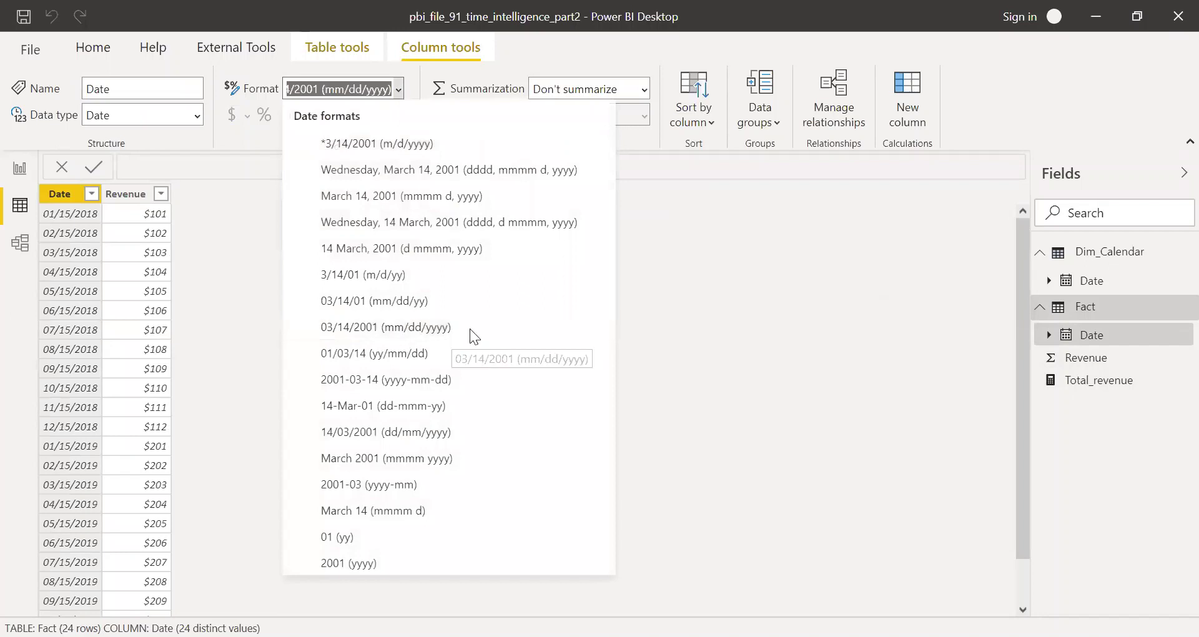
pyautogui.click(821, 351)
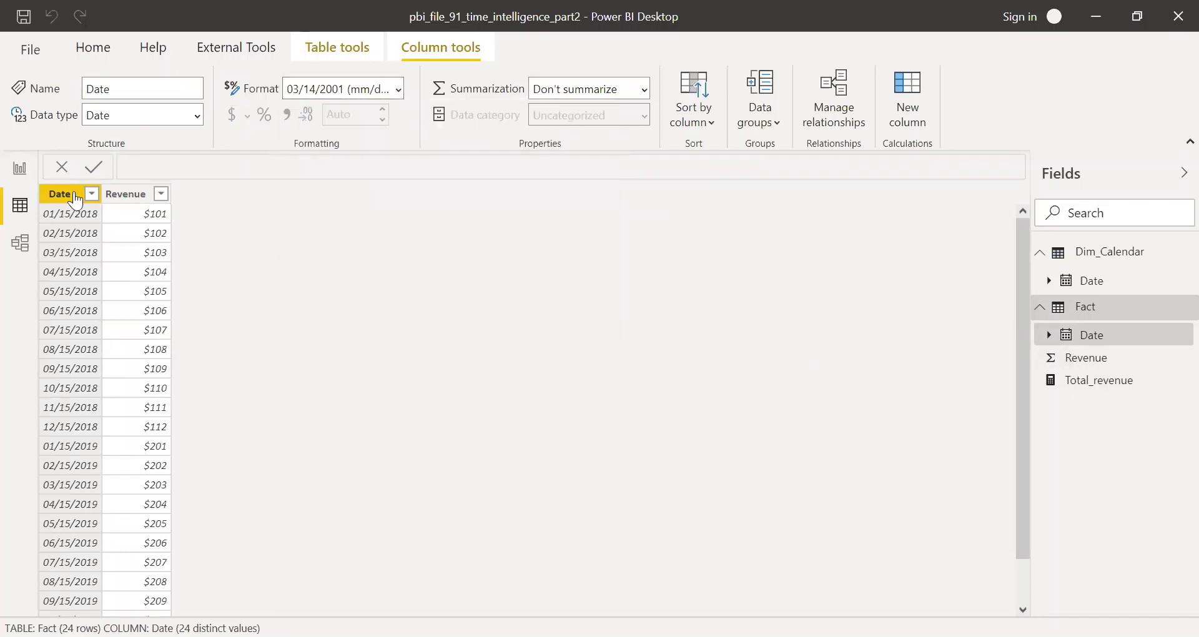
# Set the Dim_Calendar Date column's data type to Date and its format to 03/14/2001 (mm/dd/yyyy).
pyautogui.click(1093, 281)
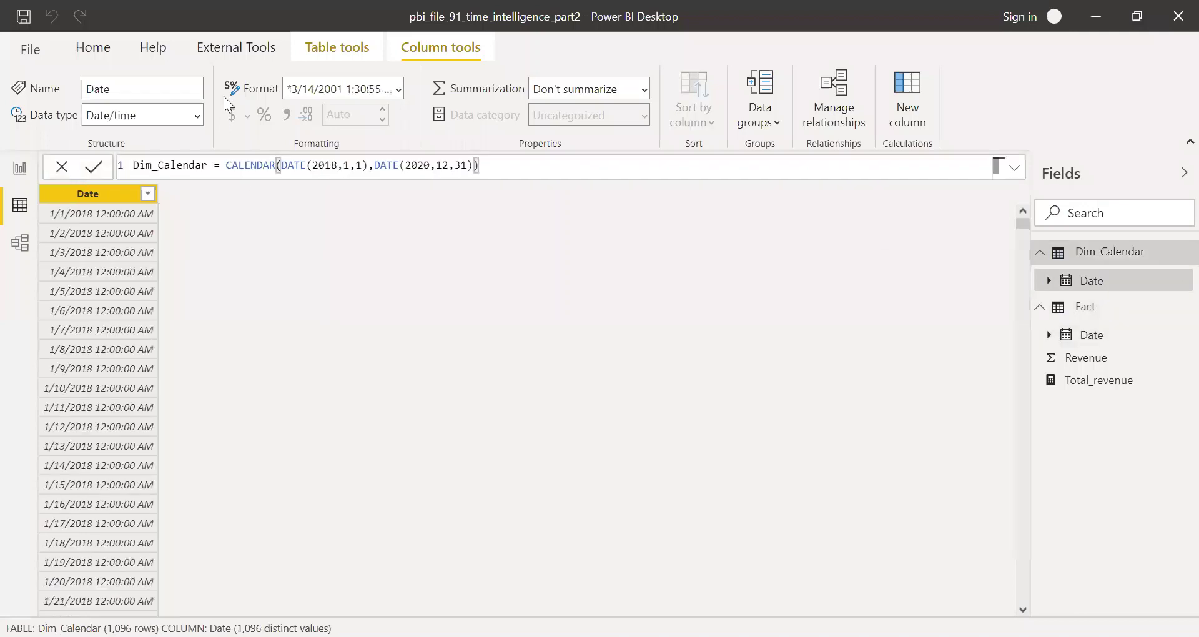
pyautogui.click(197, 115)
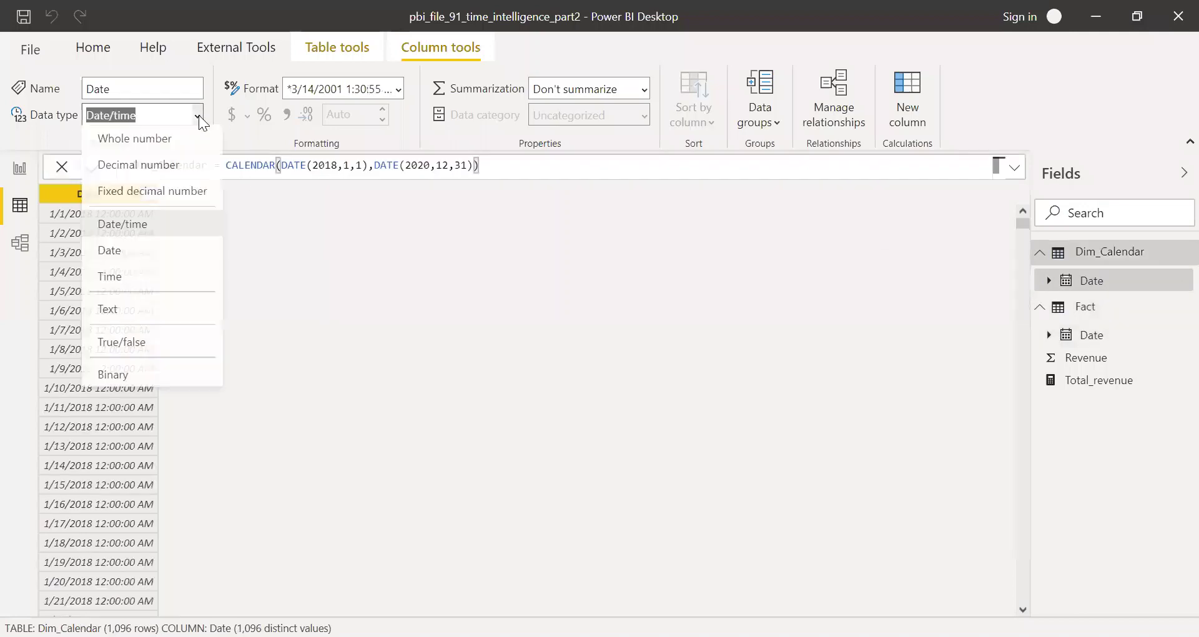
pyautogui.click(139, 249)
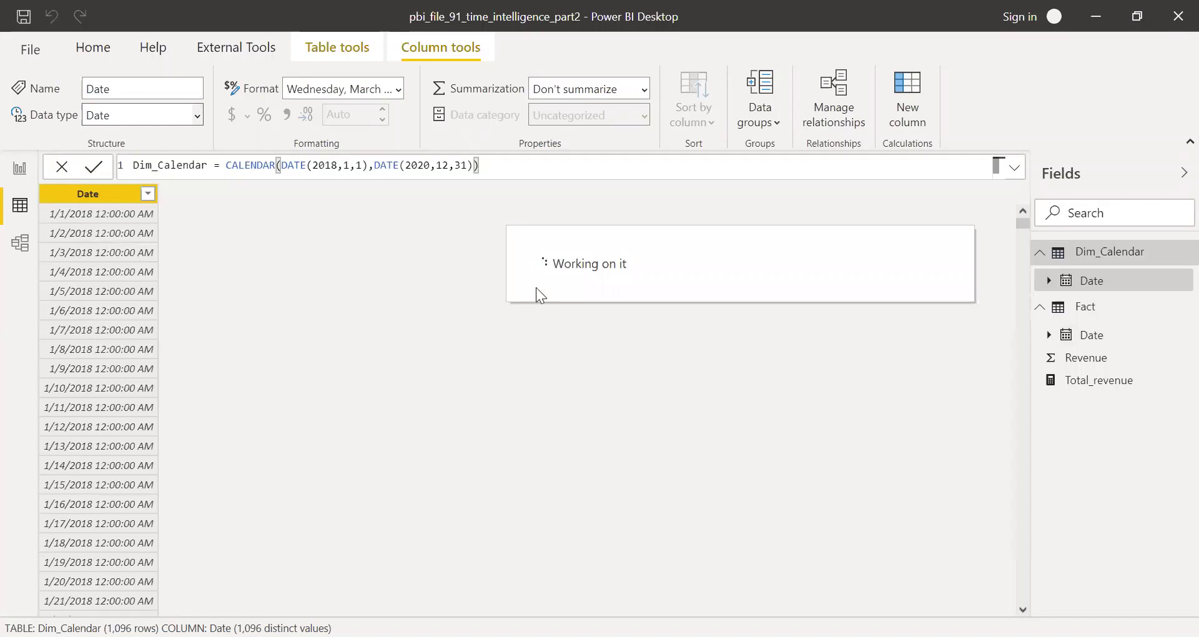
pyautogui.click(397, 91)
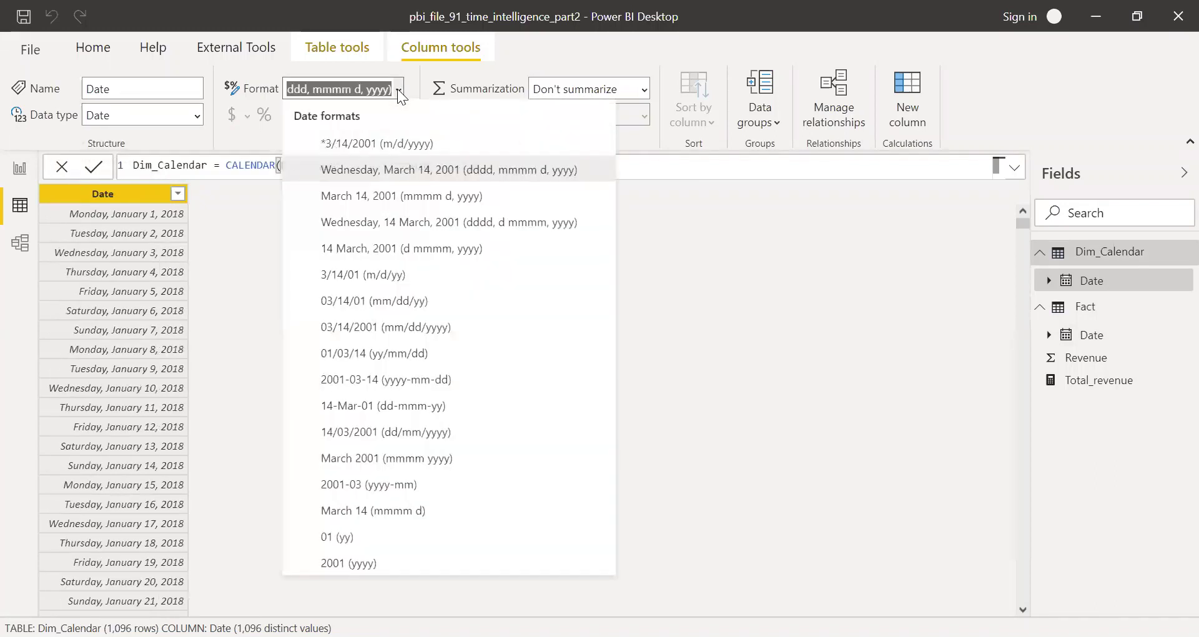
pyautogui.click(437, 329)
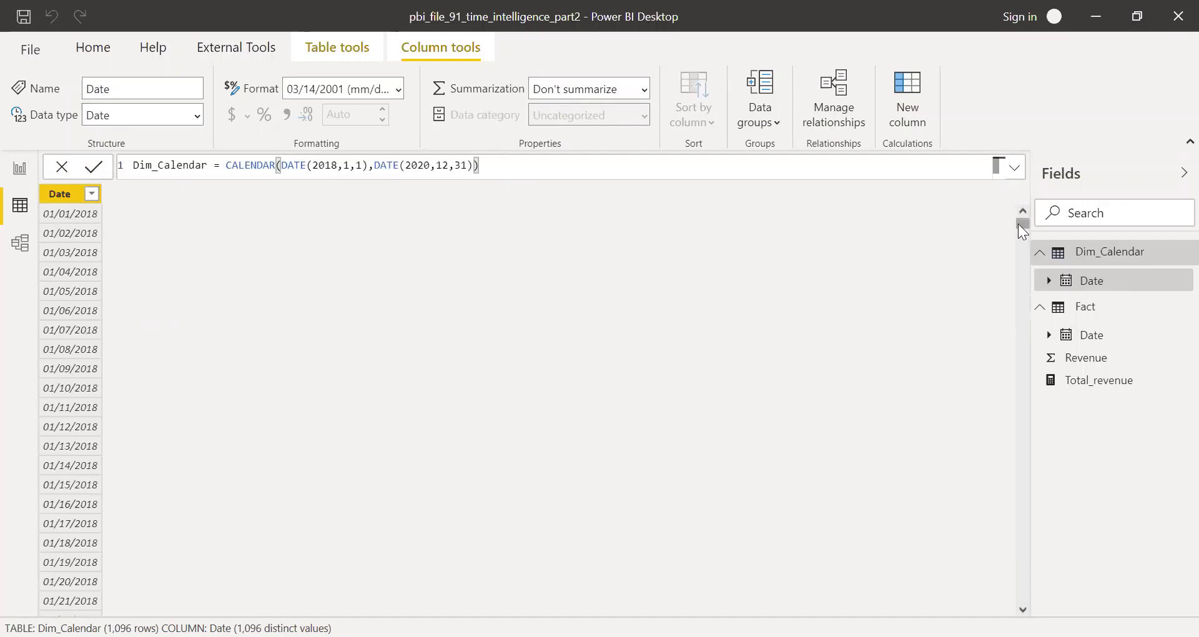
pyautogui.moveTo(1018, 223); pyautogui.dragTo(1039, 167)
# Create a relationship in the model between the Fact table's Date and Dim_Calendar's Date.
pyautogui.click(21, 243)
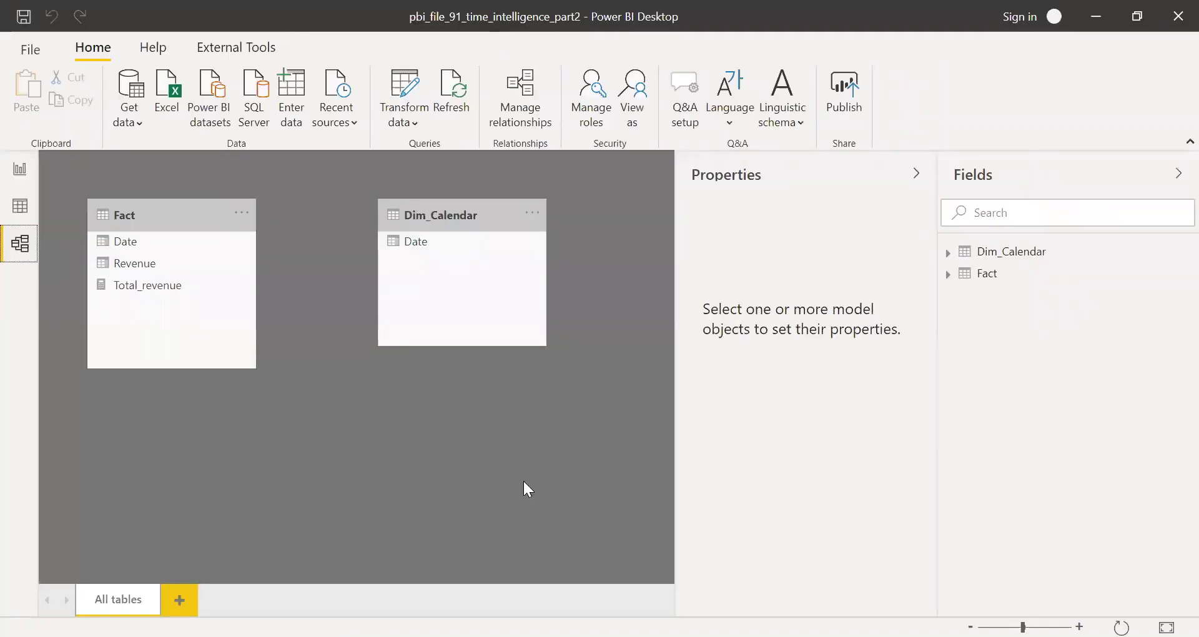
pyautogui.click(137, 241)
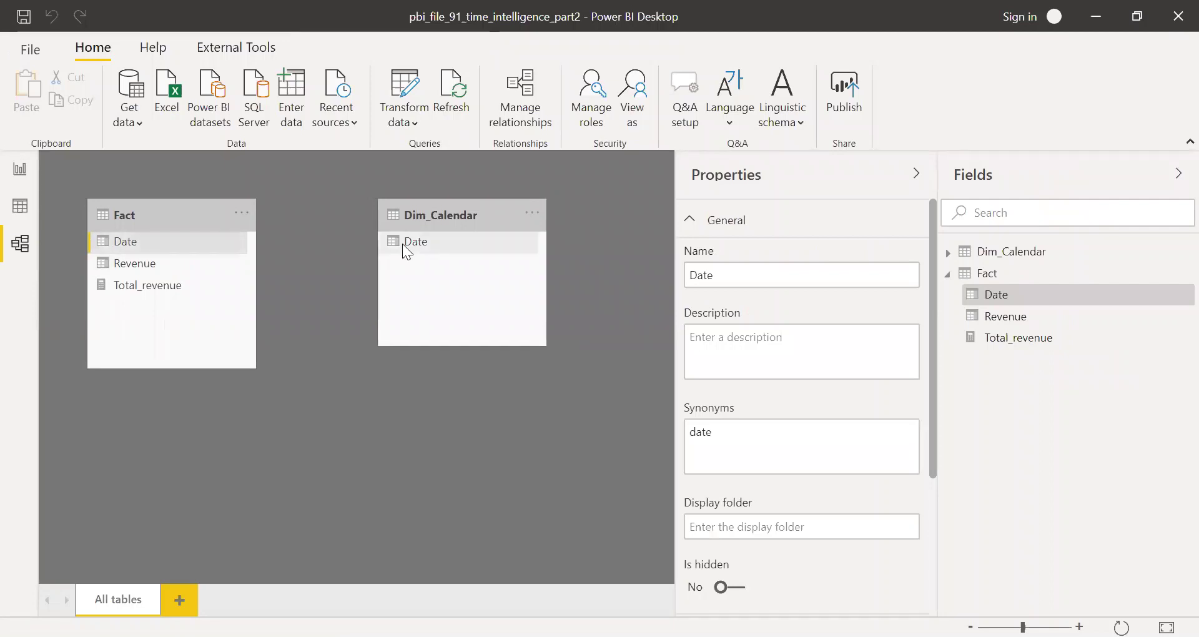
pyautogui.moveTo(404, 249); pyautogui.dragTo(403, 244)
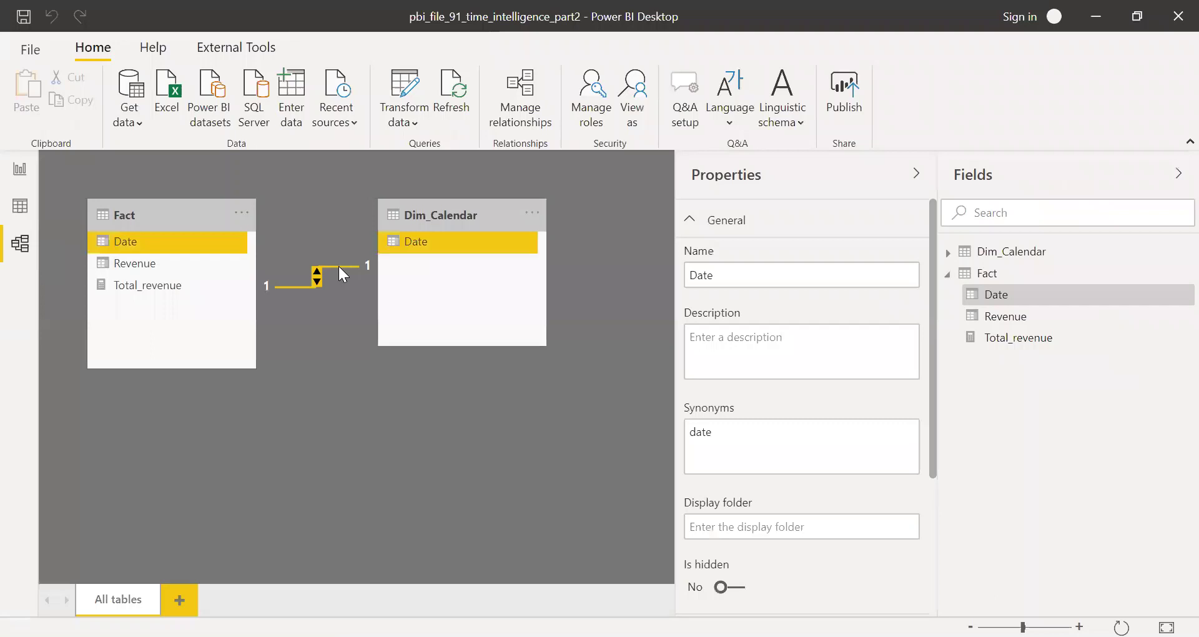
# Change the relationship between the Fact and Dim_Calendar tables to Many to one (*:1) cardinality and apply it.
pyautogui.doubleClick(339, 266)
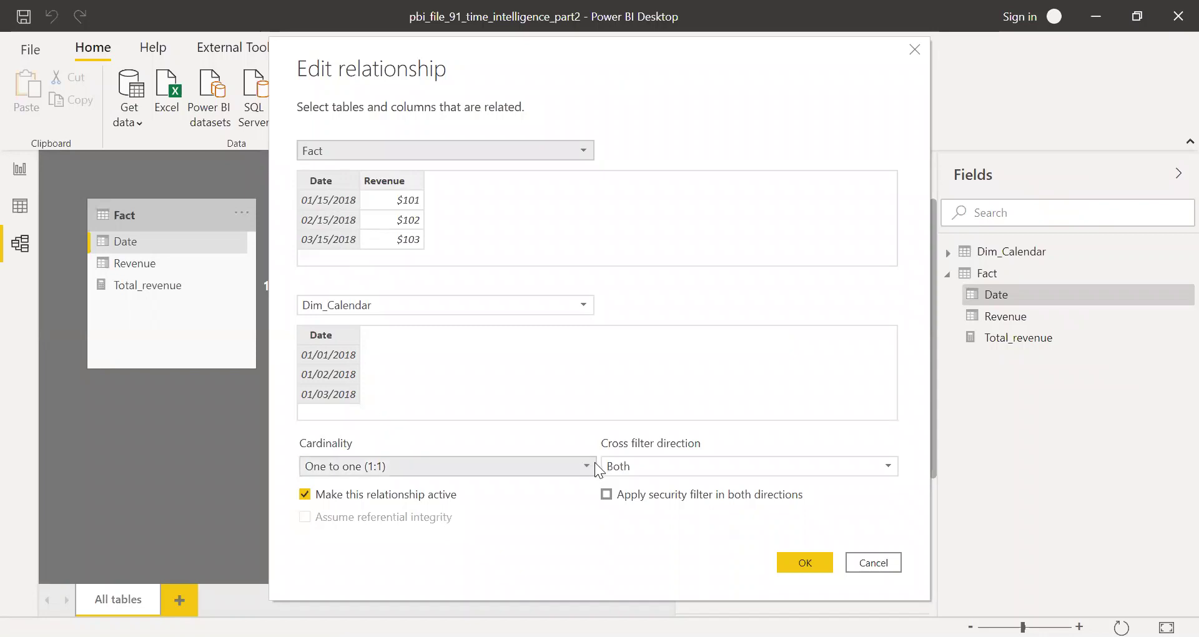
pyautogui.click(384, 466)
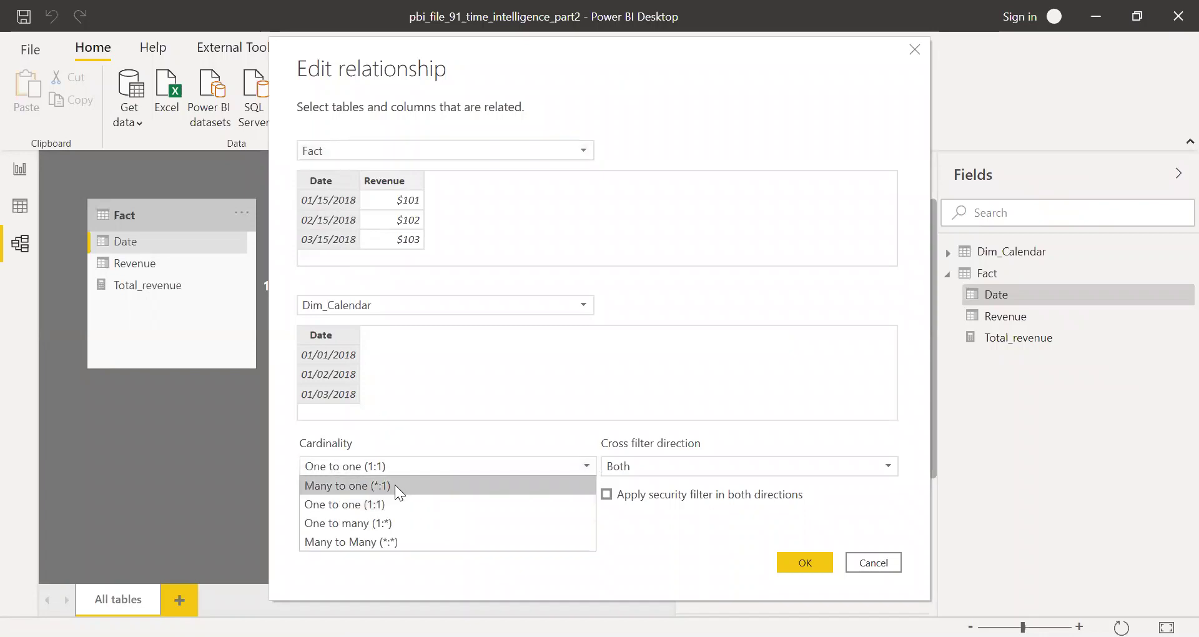
pyautogui.click(401, 486)
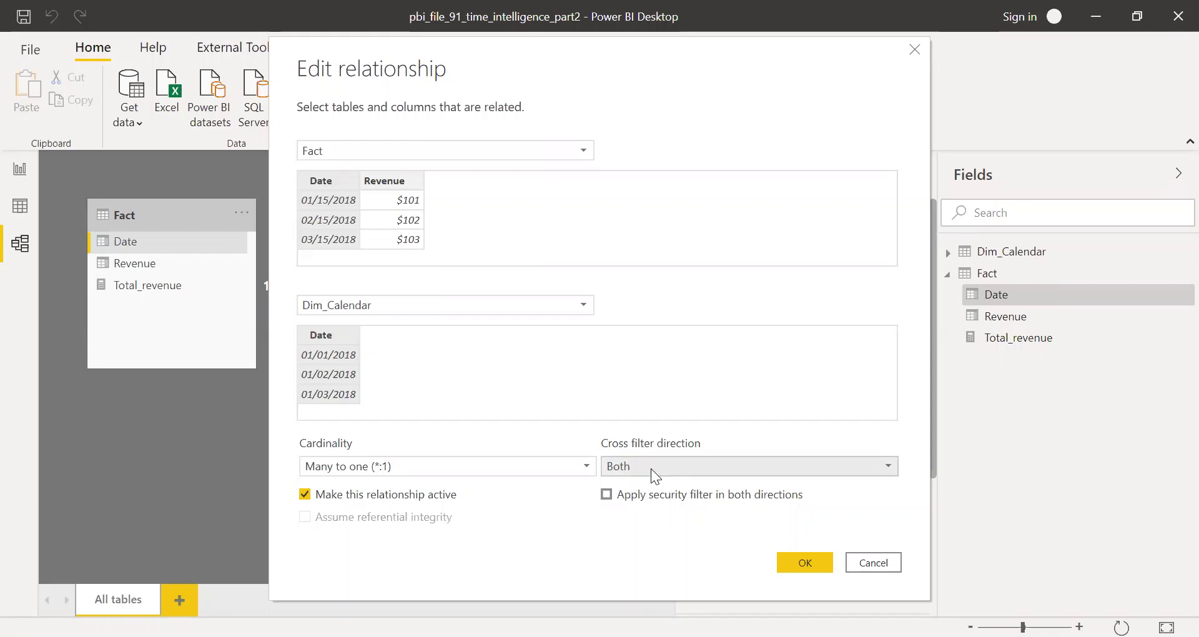
pyautogui.click(607, 494)
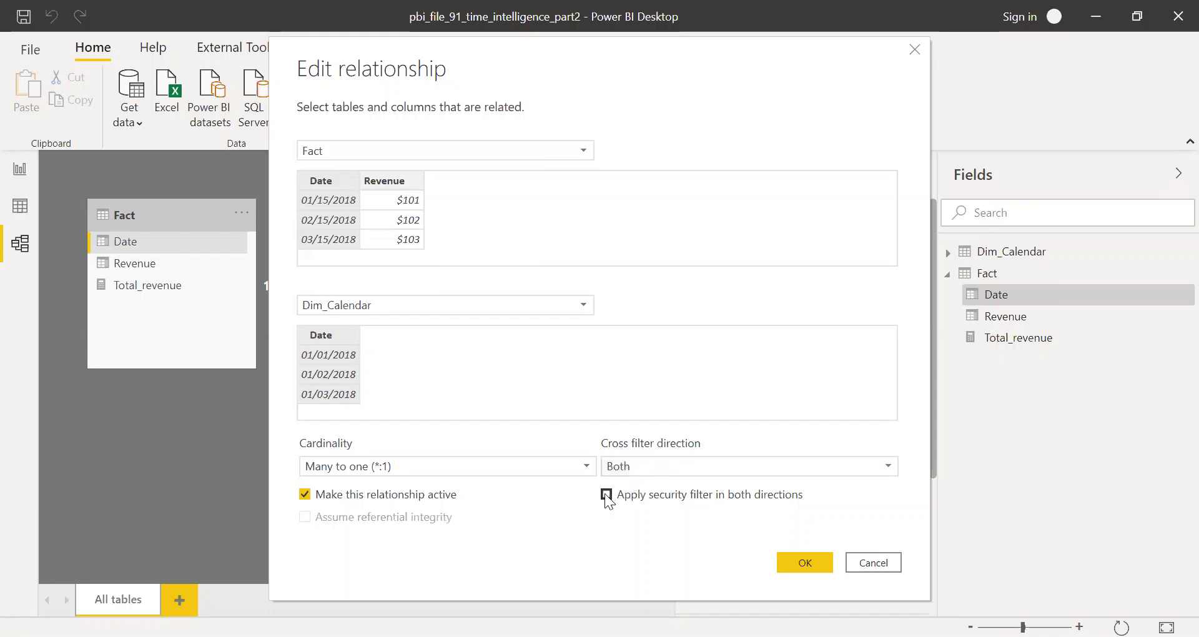
pyautogui.click(803, 564)
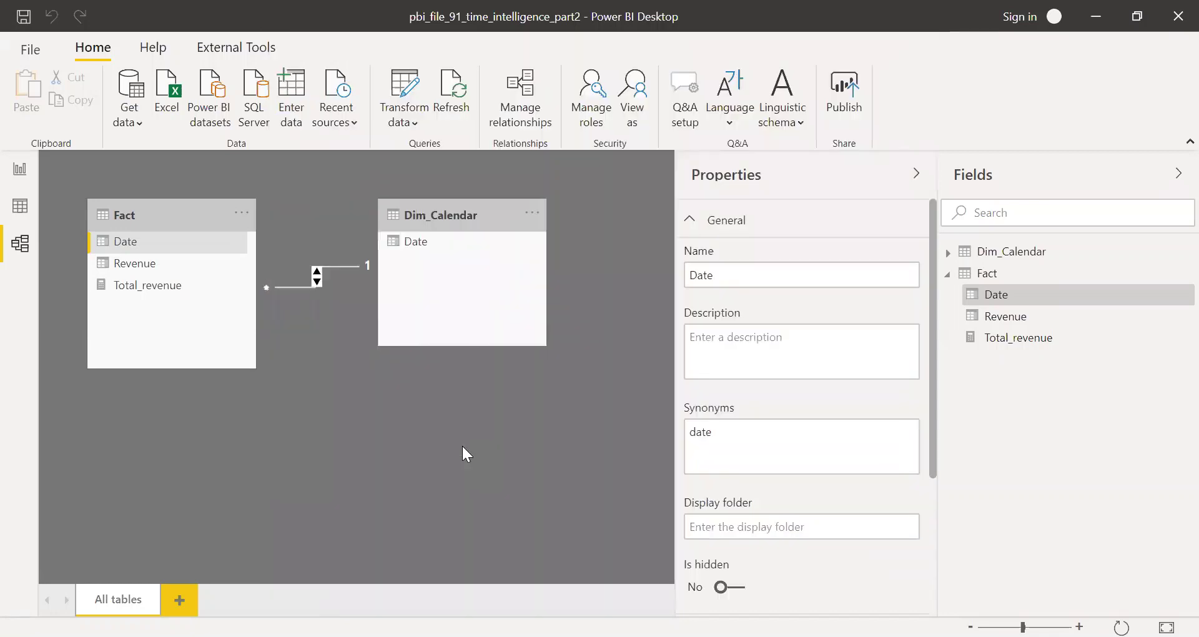
pyautogui.click(915, 174)
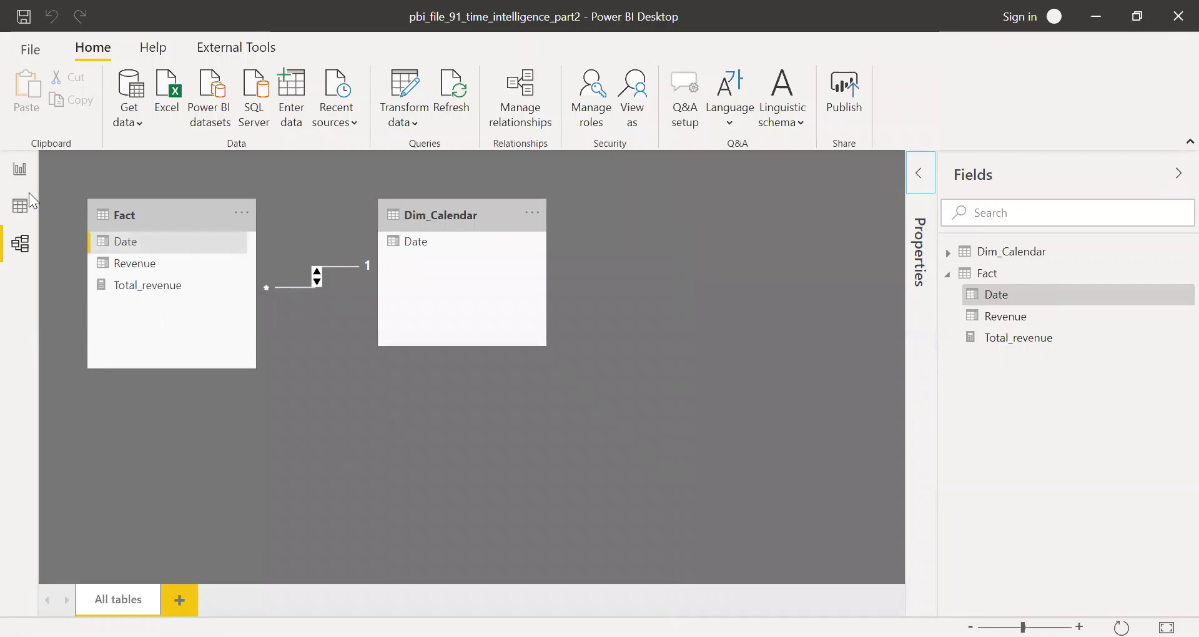
# Add Year from Dim_Calendar's Date Hierarchy to the empty slicer on the report page.
pyautogui.click(20, 170)
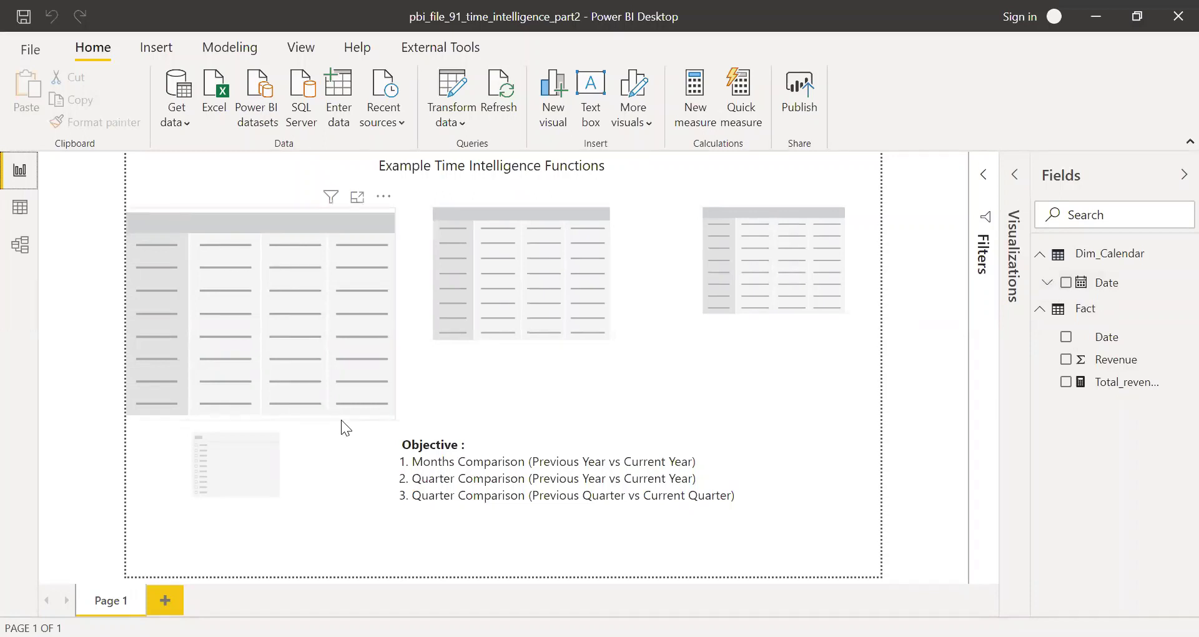
pyautogui.click(253, 479)
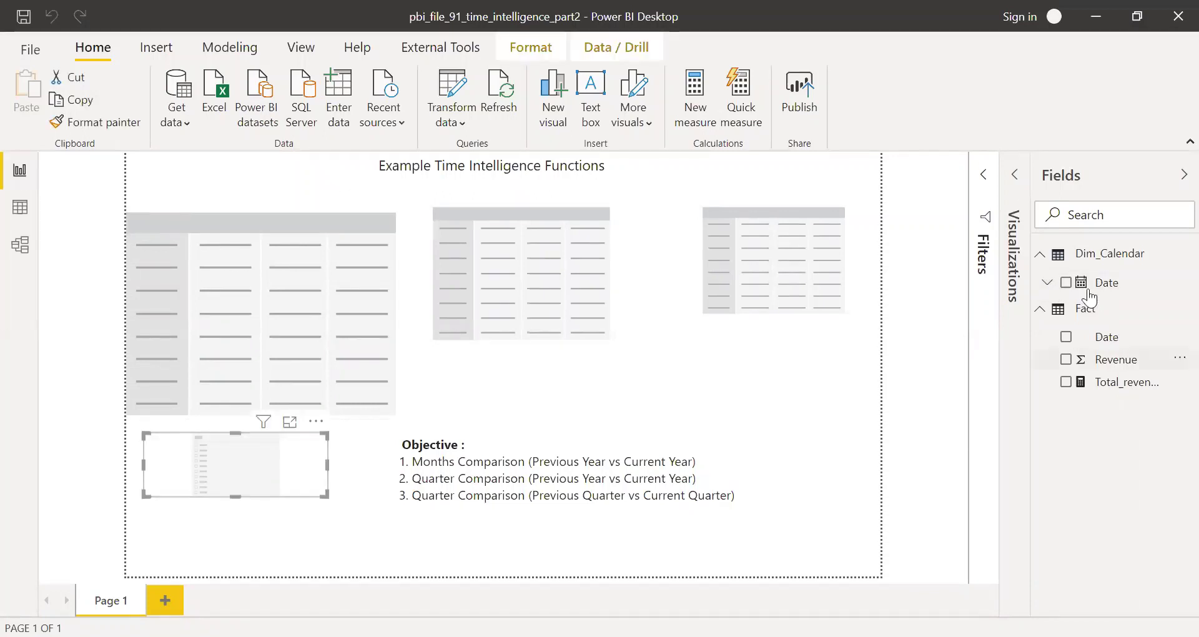
pyautogui.click(1047, 282)
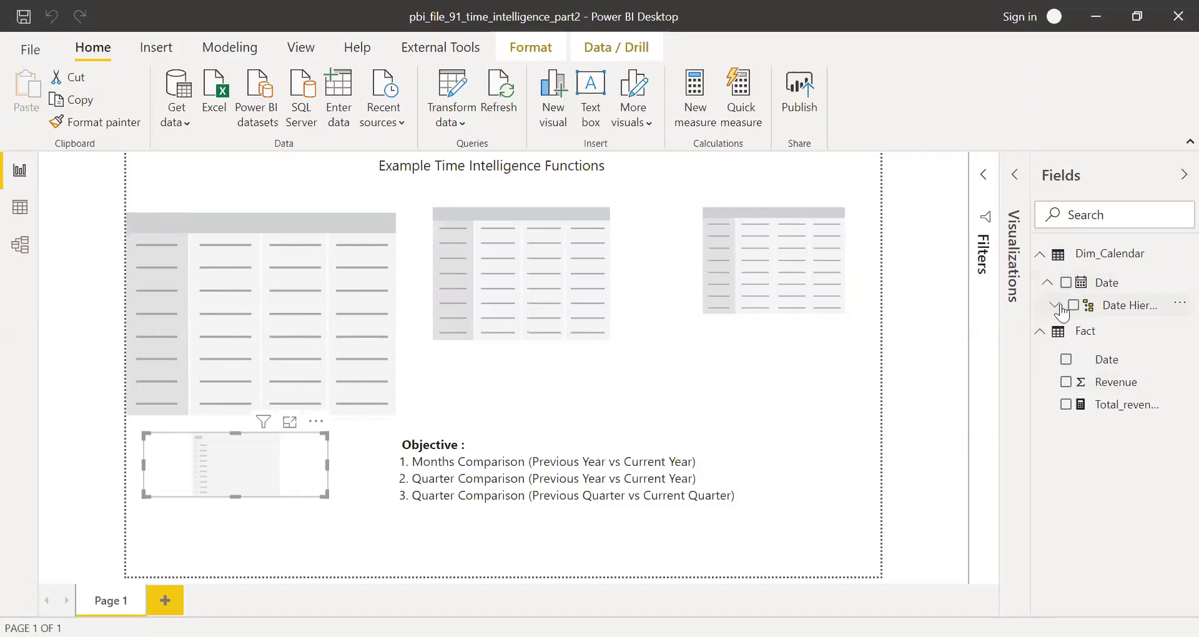
pyautogui.click(1055, 305)
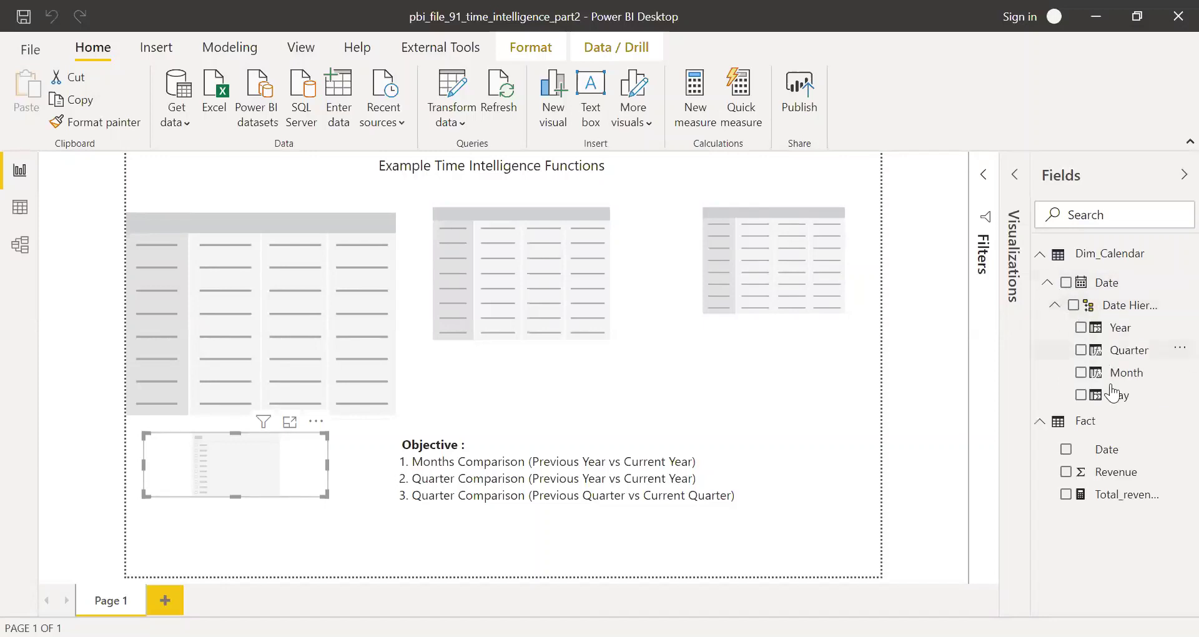
pyautogui.moveTo(1119, 327); pyautogui.dragTo(258, 472)
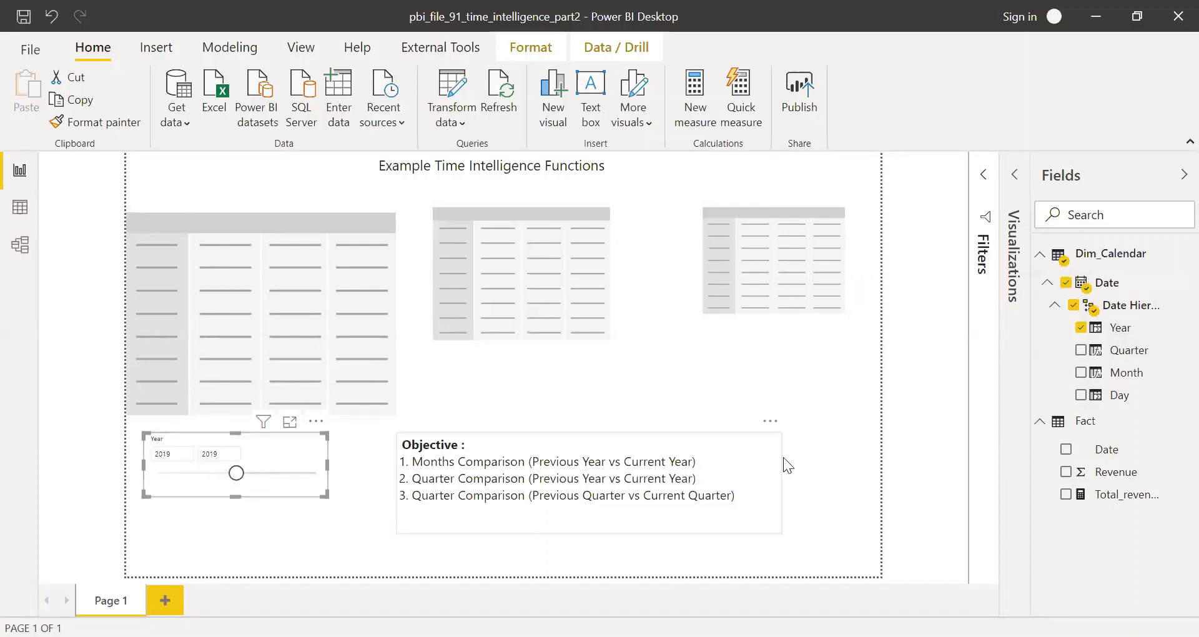
pyautogui.click(922, 411)
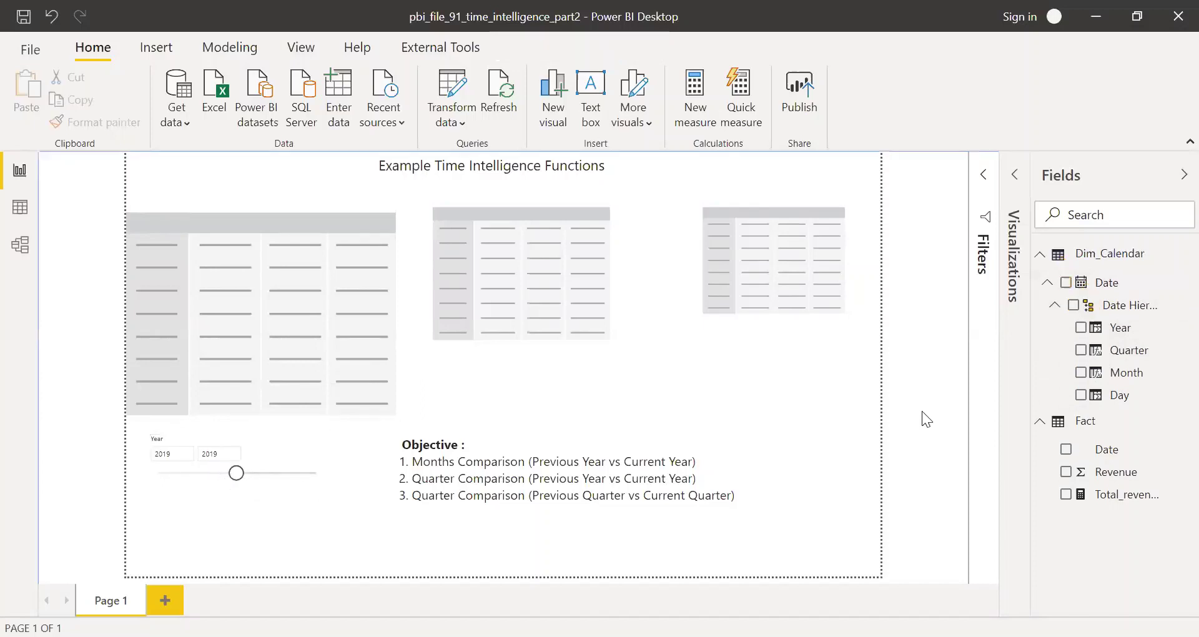
# Fill the large matrix's rows with Year and Month from Dim_Calendar's Date Hierarchy, and expand 2019 to its months.
pyautogui.click(298, 214)
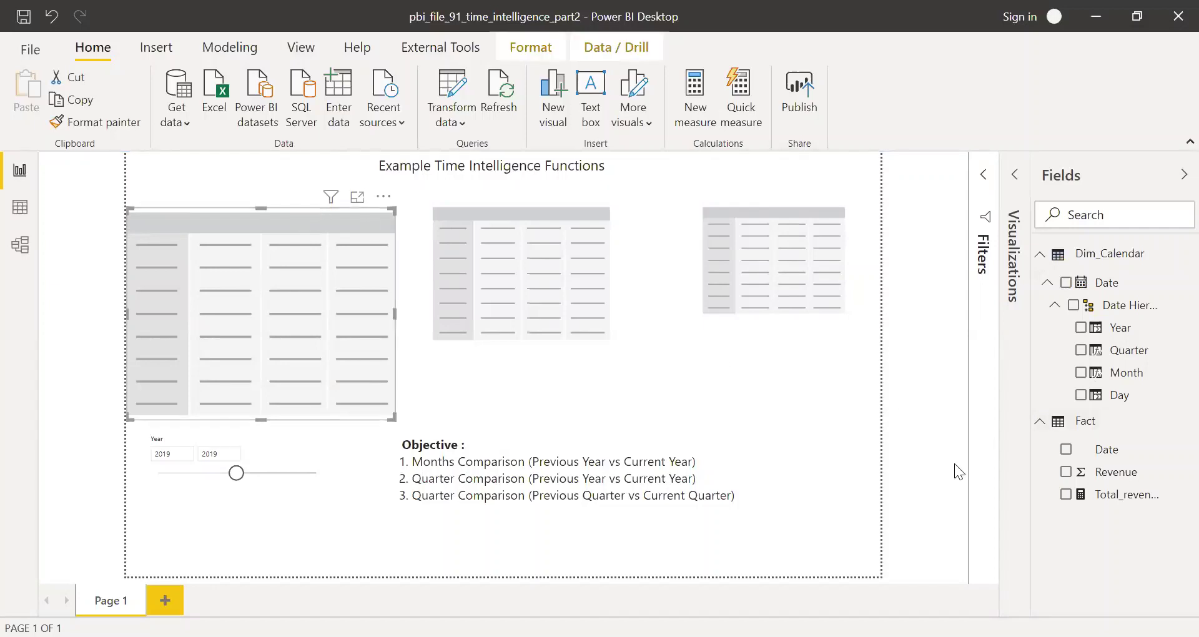
pyautogui.click(1014, 176)
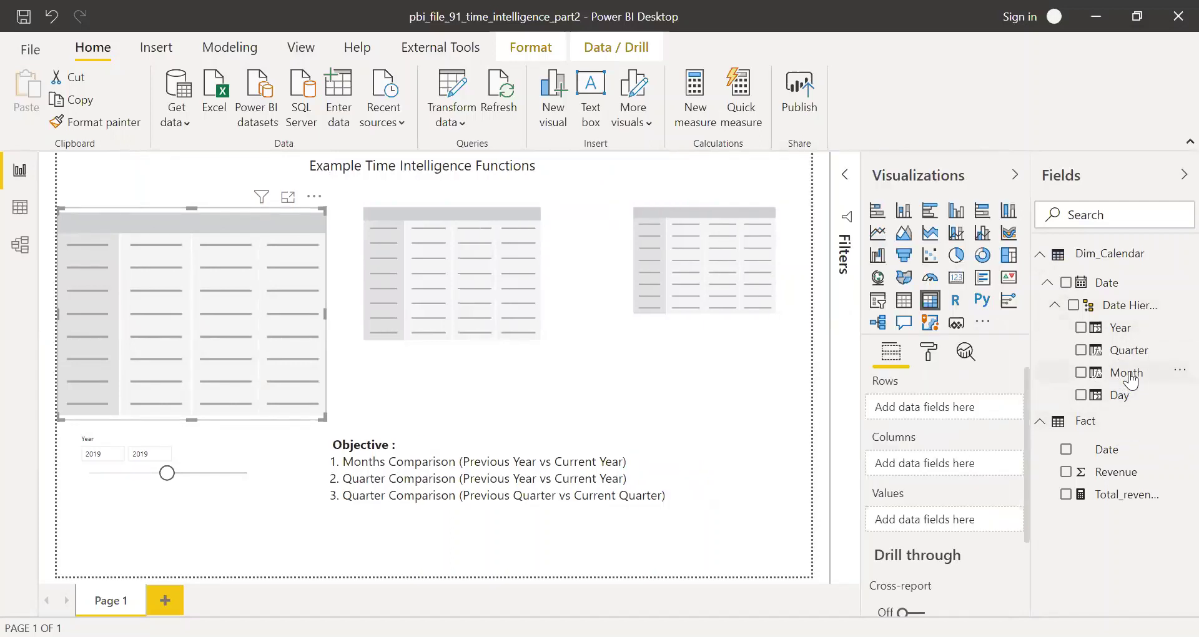
pyautogui.moveTo(1130, 377); pyautogui.dragTo(941, 412)
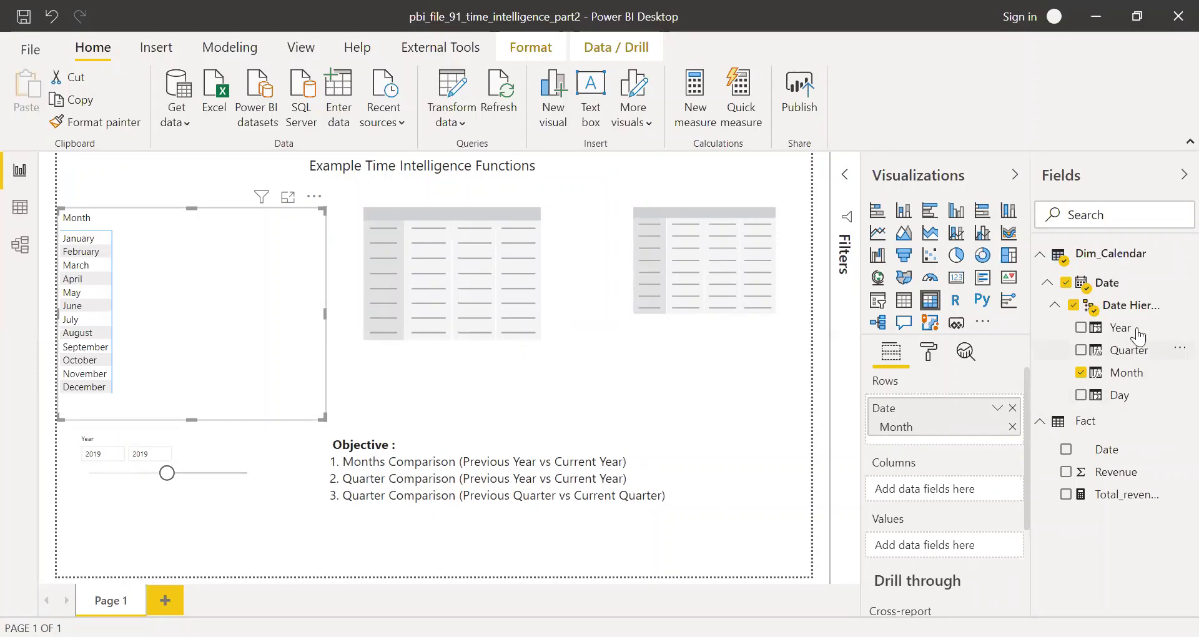
pyautogui.moveTo(1127, 329); pyautogui.dragTo(956, 425)
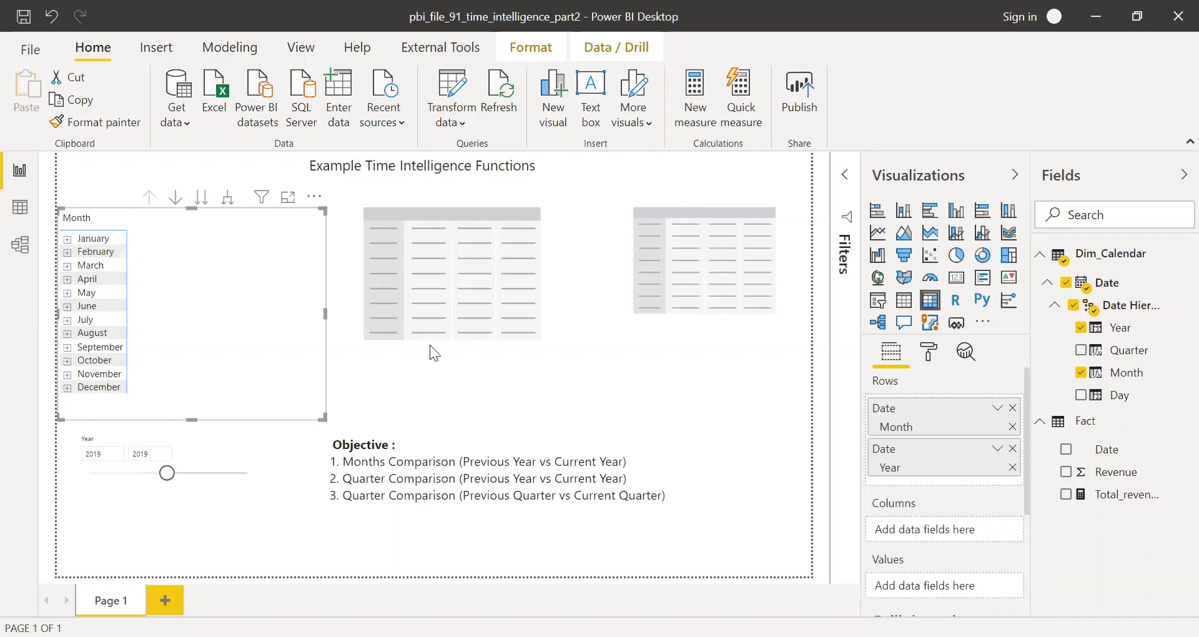
pyautogui.click(1012, 449)
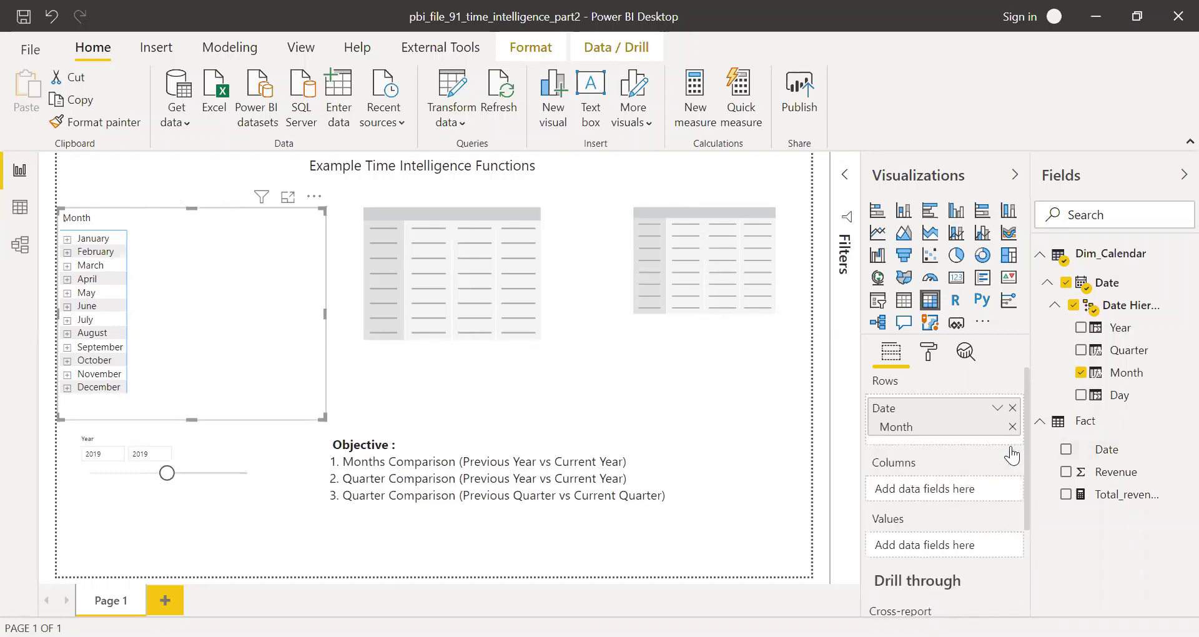
pyautogui.click(1081, 328)
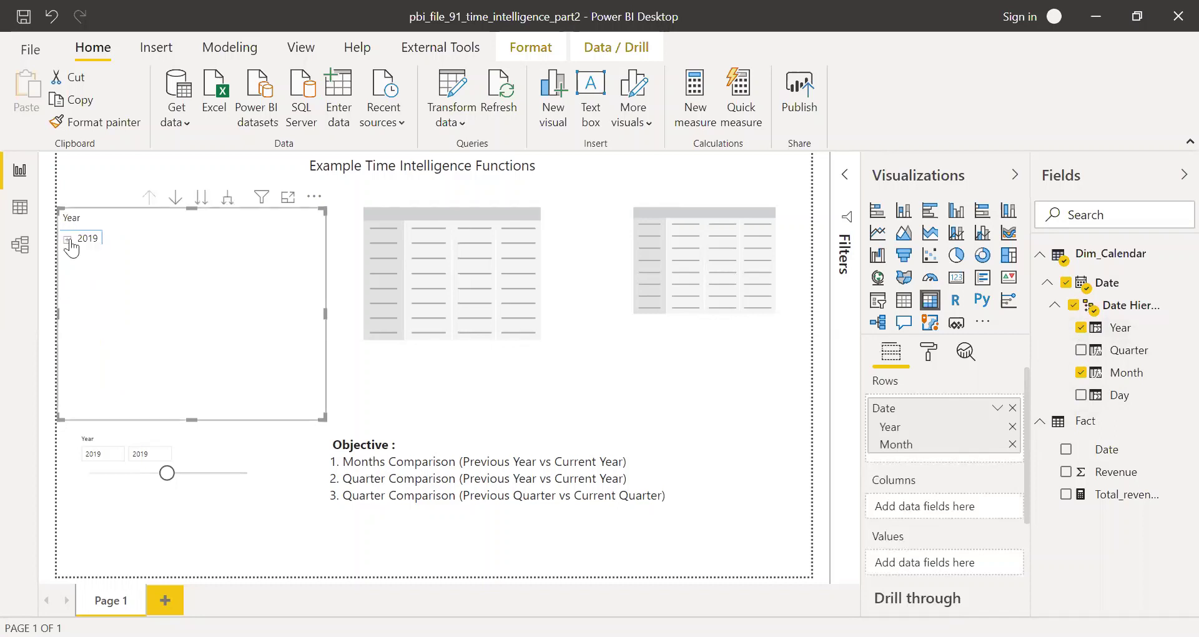
pyautogui.click(68, 239)
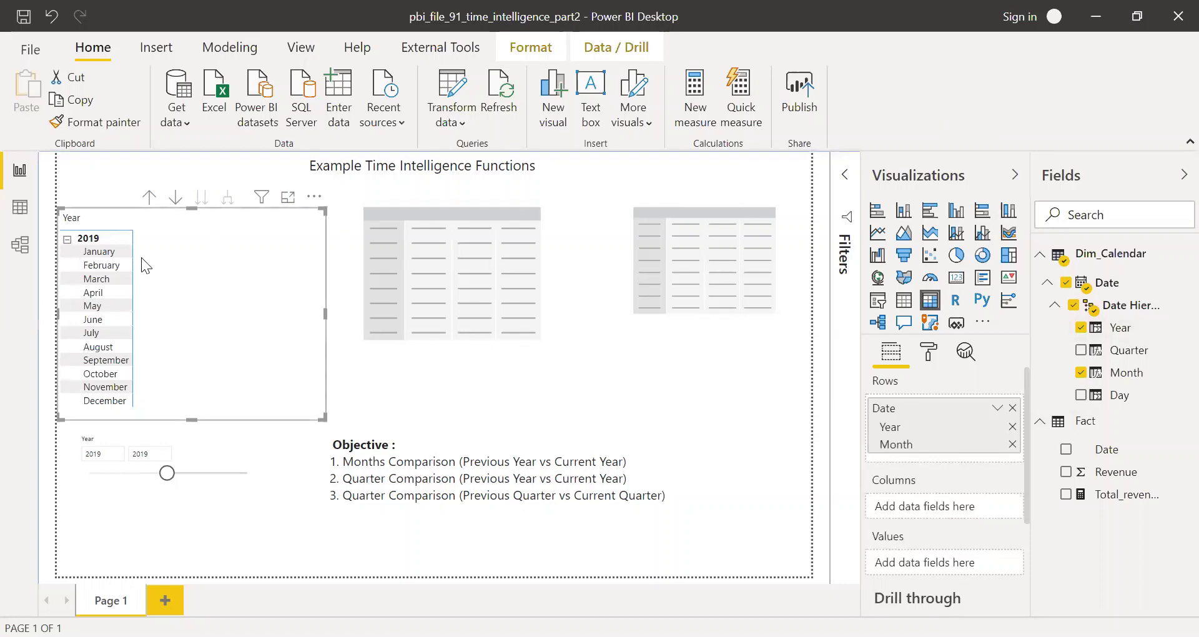
# Create a new measure in the Fact table named MonthCurrentYear and begin its formula with CALCULATE.
pyautogui.rightClick(1089, 425)
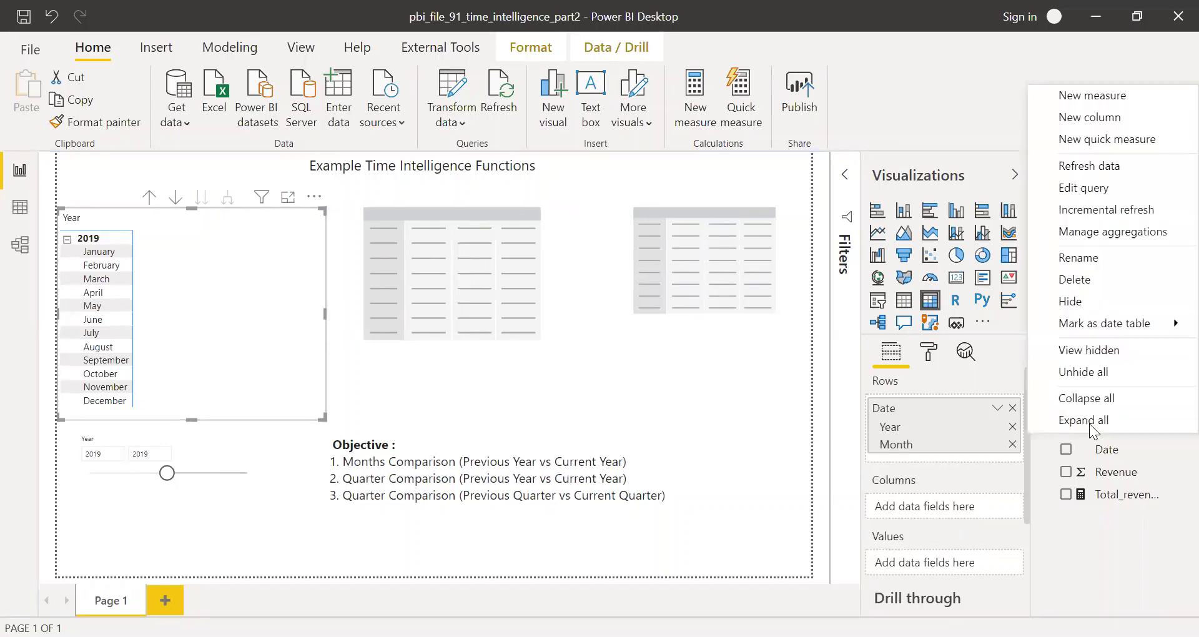
pyautogui.click(1099, 97)
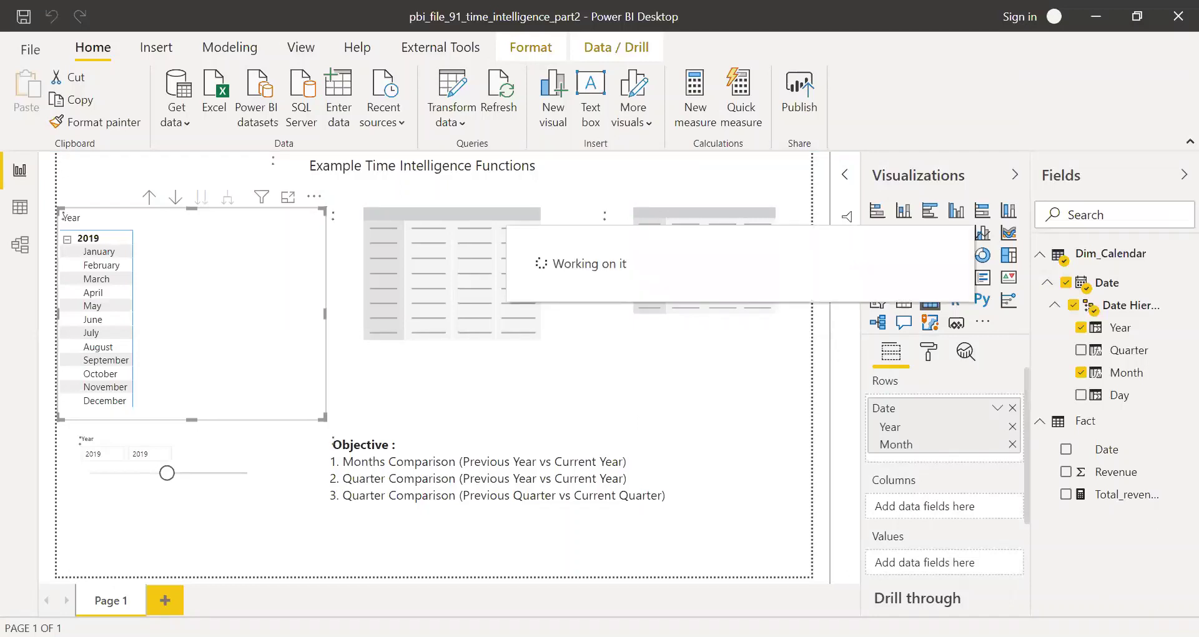
pyautogui.write('Mo')
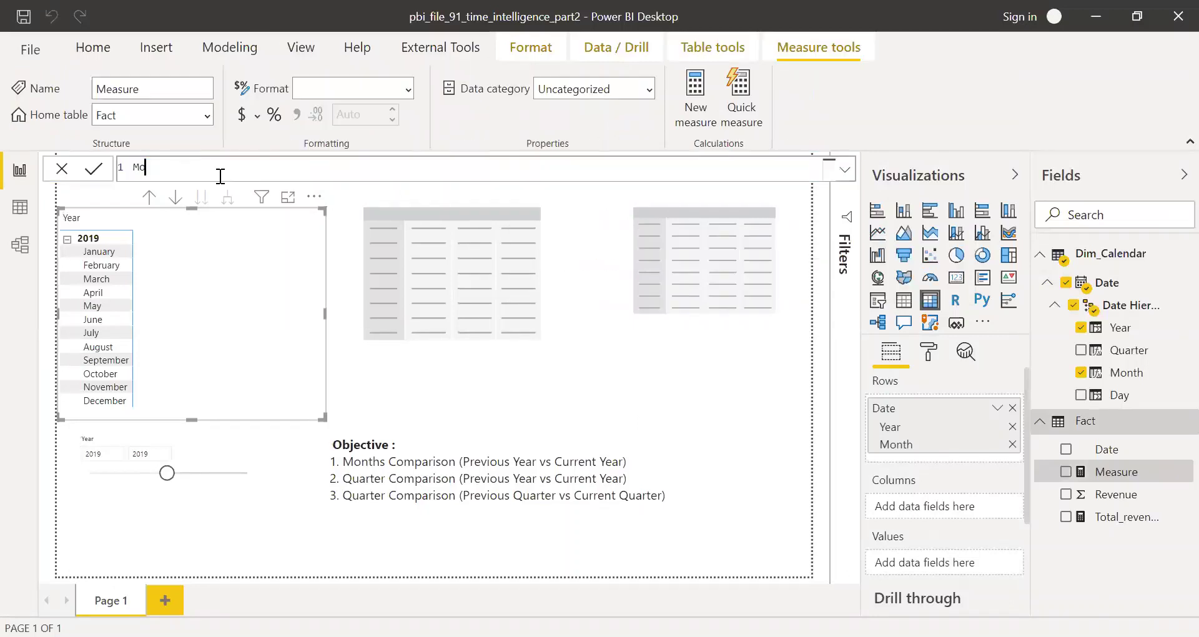
pyautogui.write('nthCurrentYear = ca')
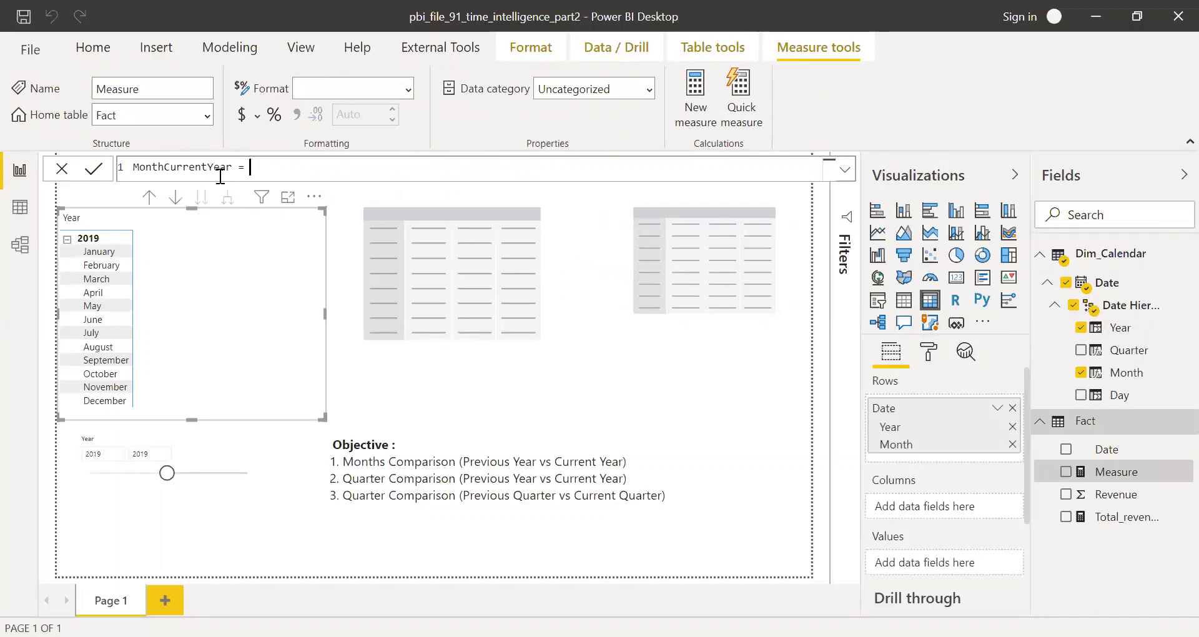
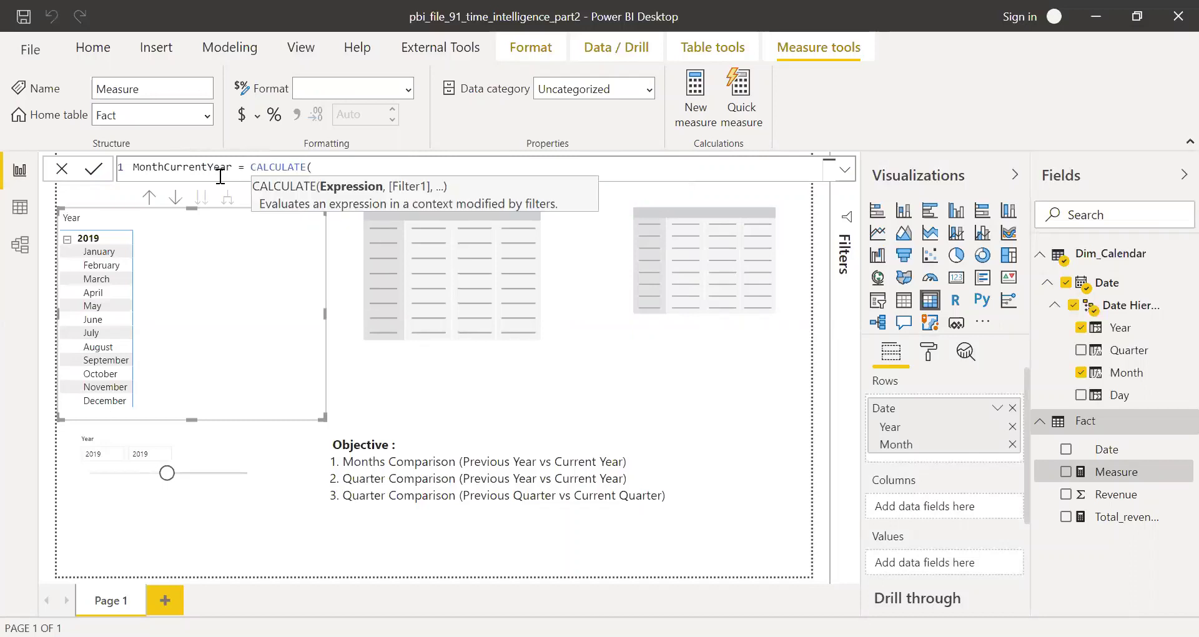
# Enter the [Total_revenue] measure as the CALCULATE expression in the MonthCurrentYear formula, followed by a comma.
pyautogui.moveTo(1131, 524); pyautogui.dragTo(575, 148)
pyautogui.write('t')
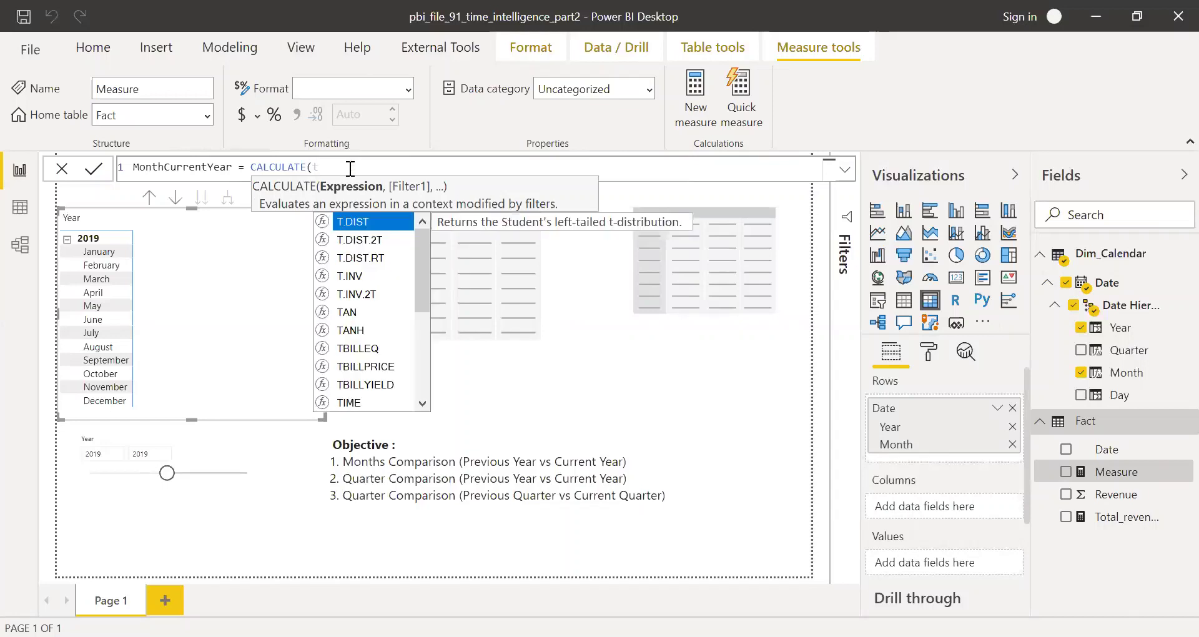
pyautogui.write('ot')
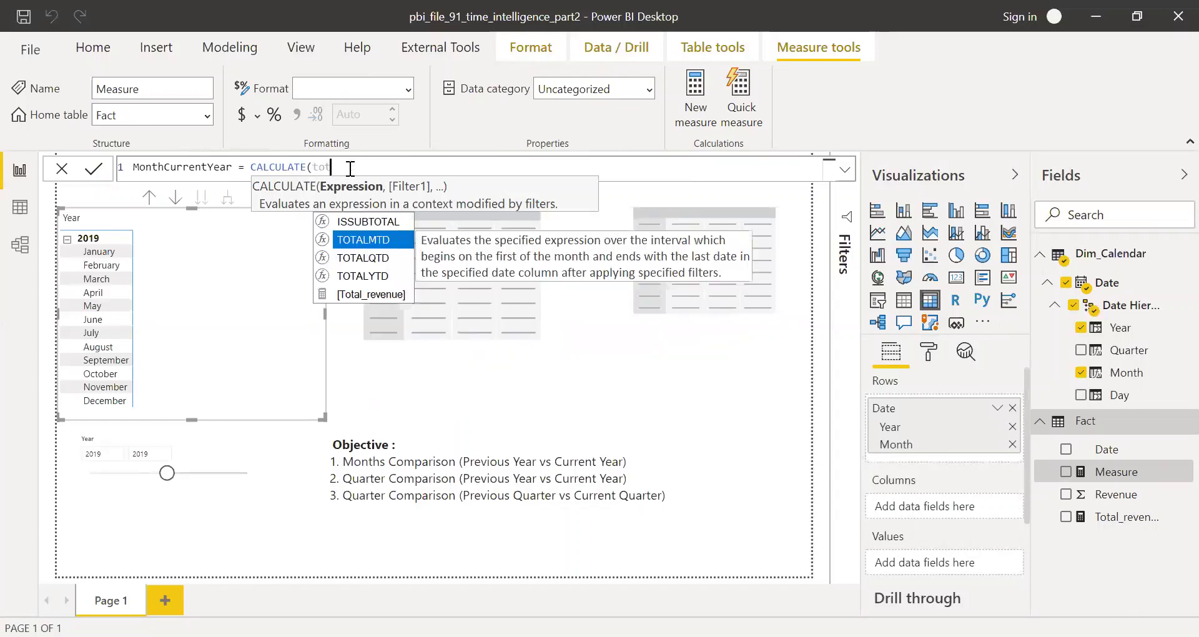
pyautogui.press('Down')
pyautogui.press('Down')
pyautogui.press('Down')
pyautogui.press('Tab')
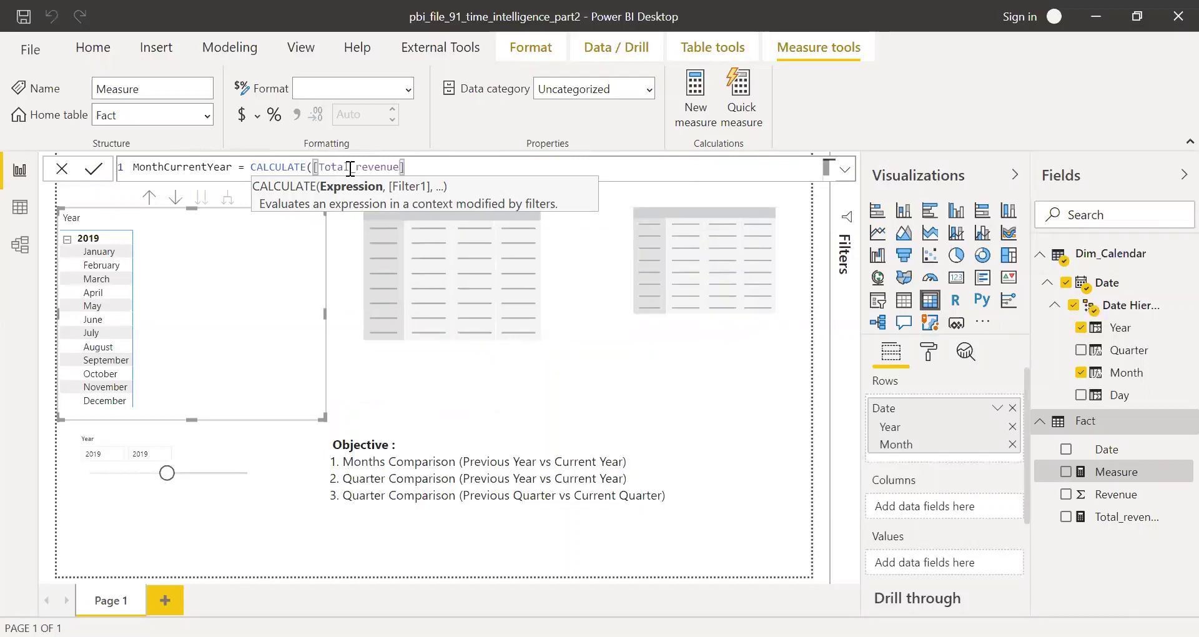
pyautogui.write(',')
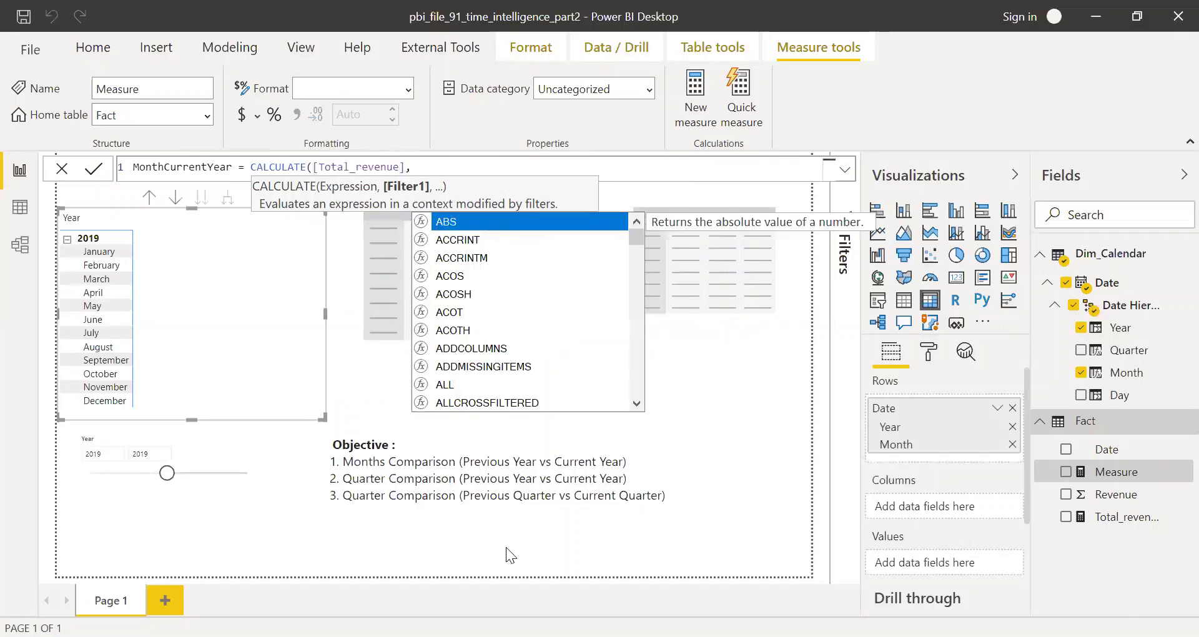
pyautogui.press('Escape')
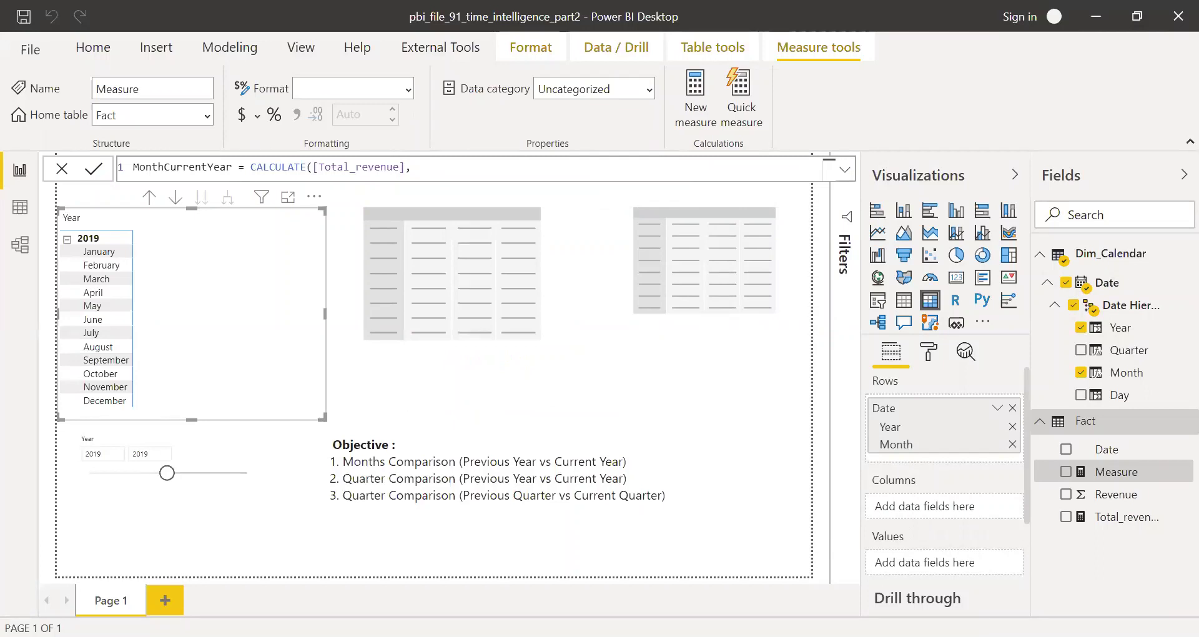
# Complete the MonthCurrentYear formula with DATESMTD(Dim_Calendar[Date]) as the CALCULATE filter and commit the measure.
pyautogui.write('dates')
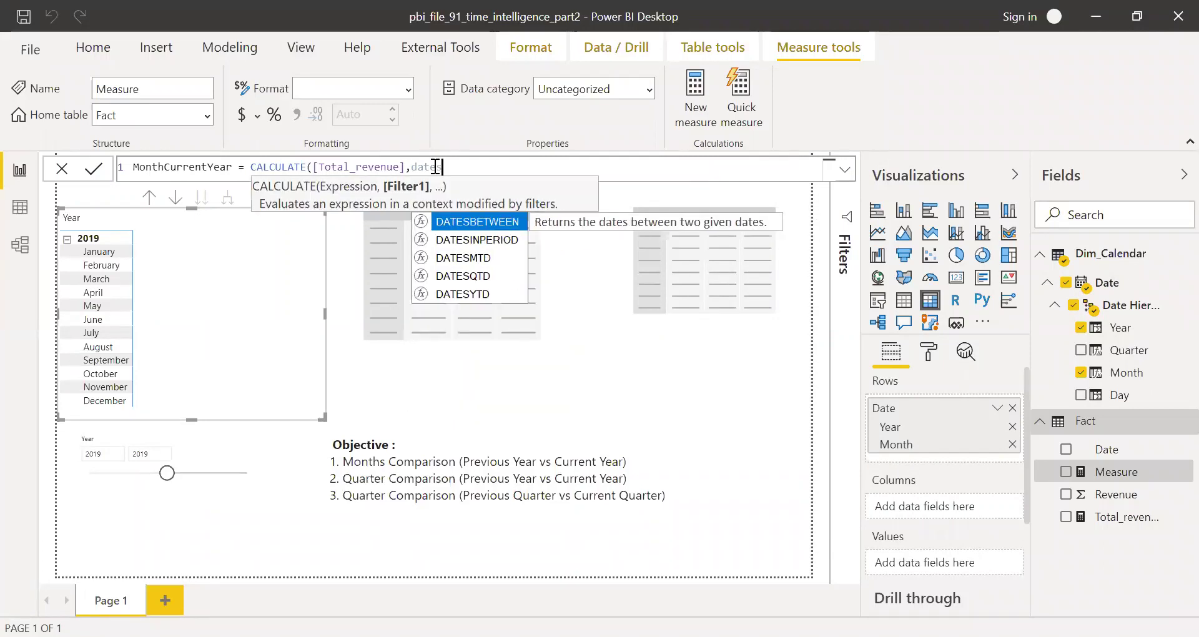
pyautogui.press('Down')
pyautogui.press('Down')
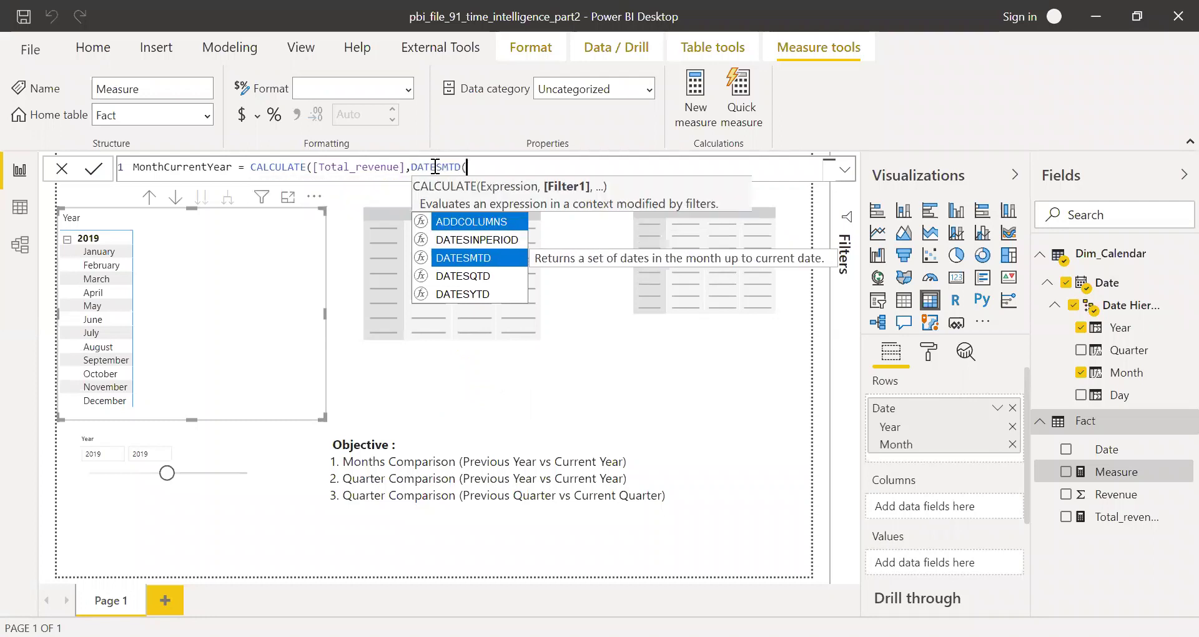
pyautogui.press('Tab')
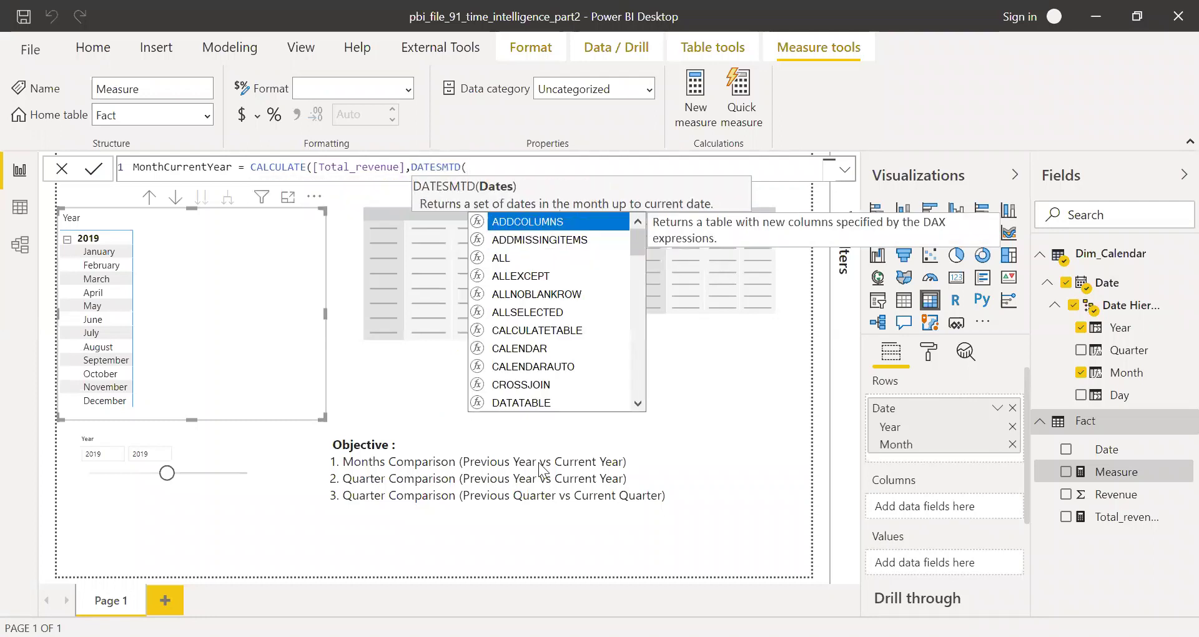
pyautogui.press('Escape')
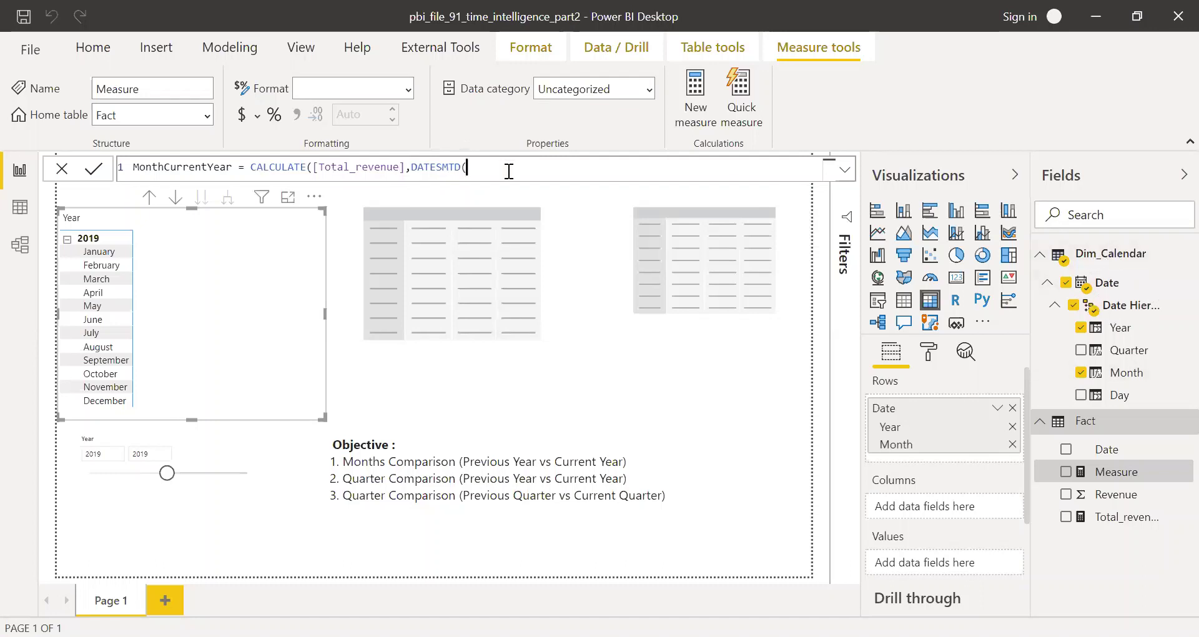
pyautogui.write('dim')
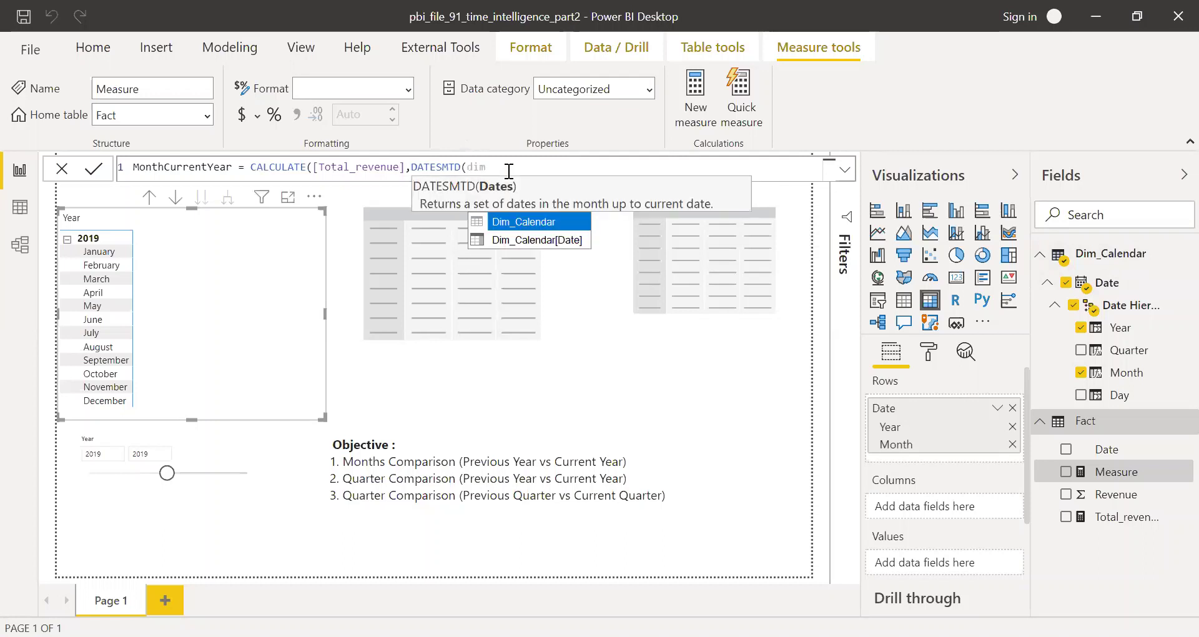
pyautogui.press('Down')
pyautogui.press('Tab')
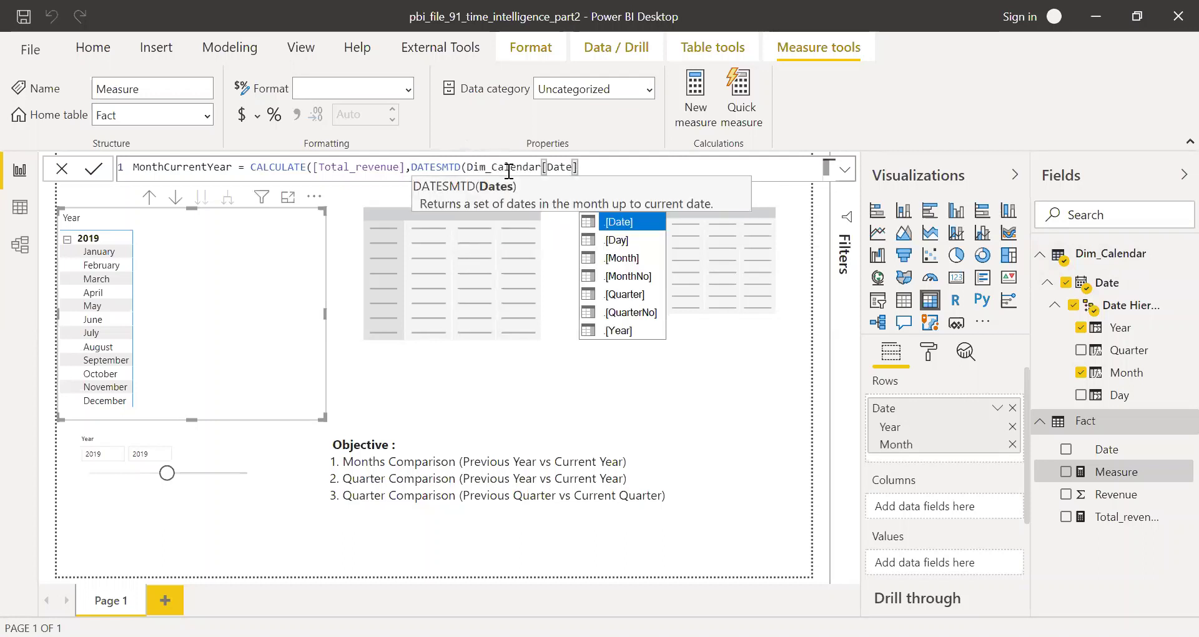
pyautogui.write('))')
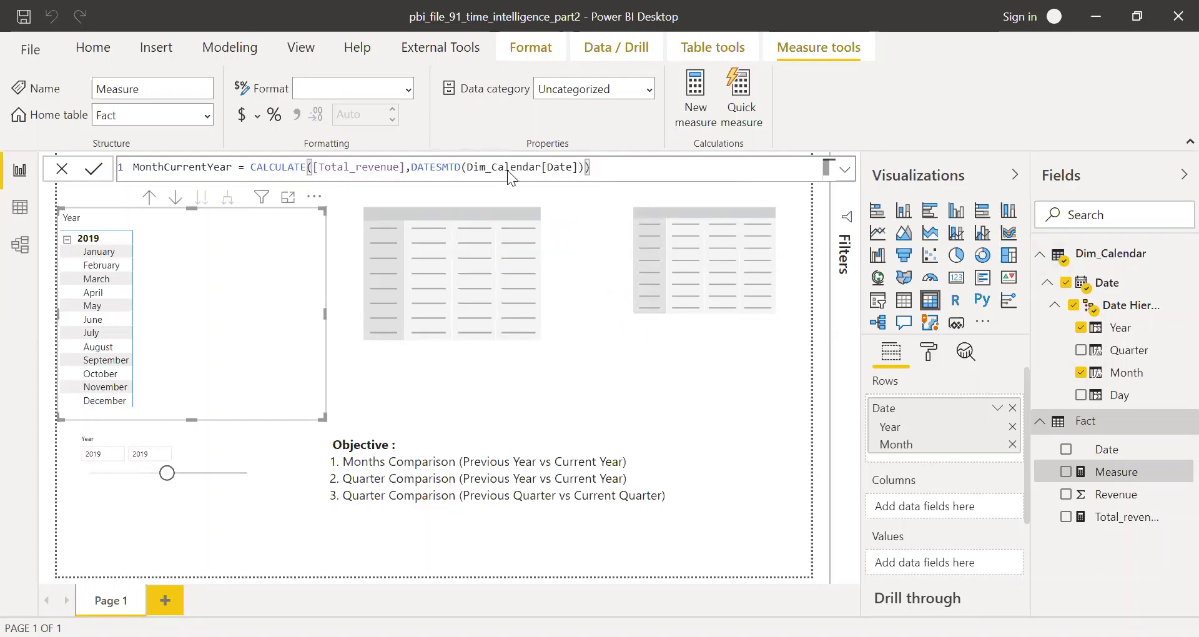
pyautogui.press('Return')
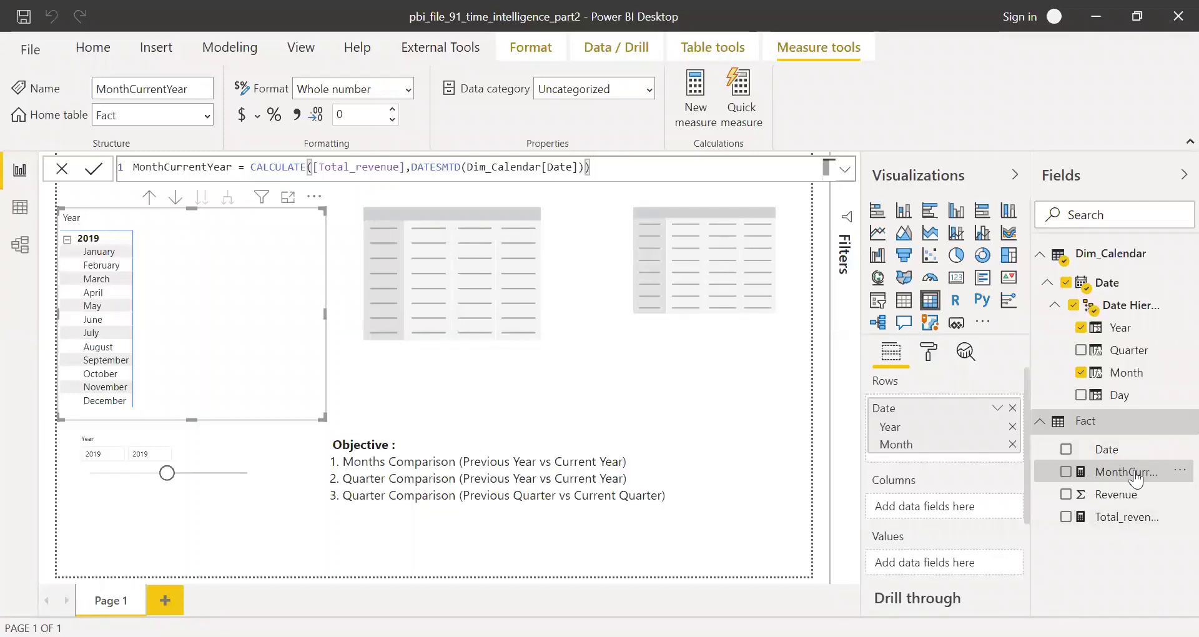
# Add MonthCurrentYear to the Year and Month matrix's values and check the figures against the Fact table's data rows.
pyautogui.moveTo(1135, 477); pyautogui.dragTo(969, 567)
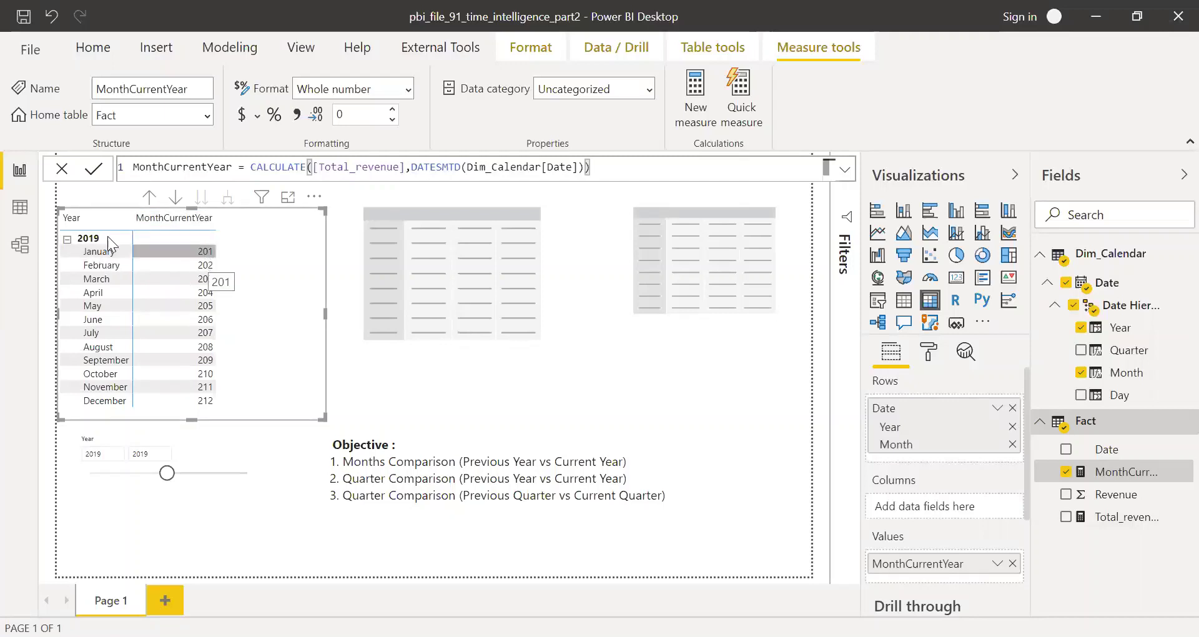
pyautogui.click(19, 209)
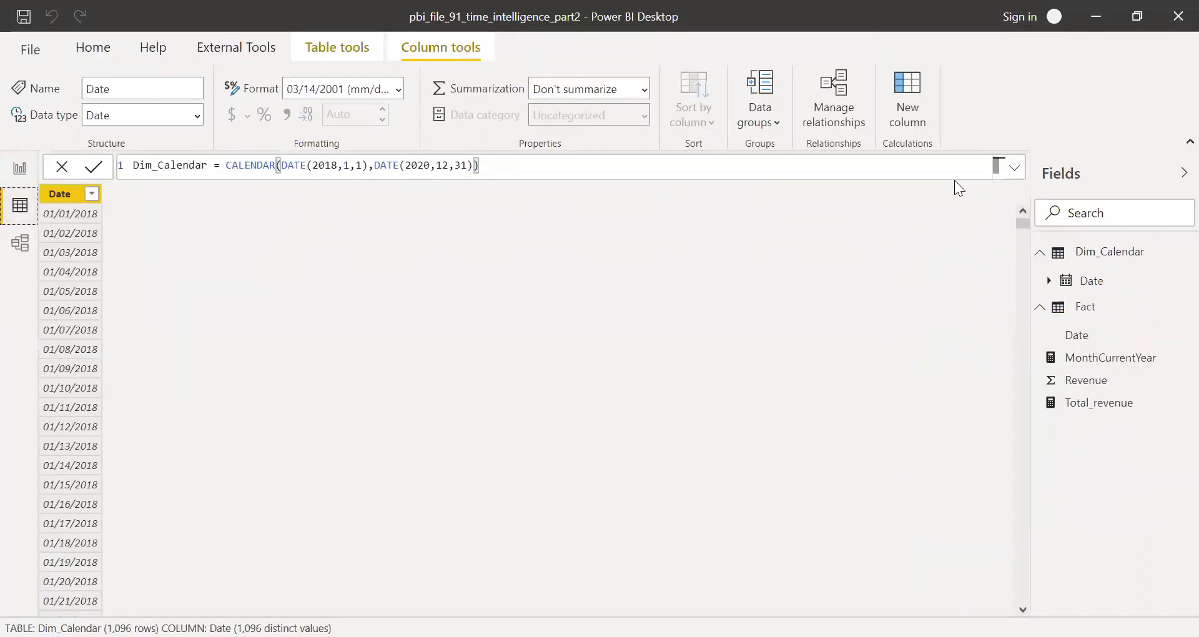
pyautogui.click(1087, 308)
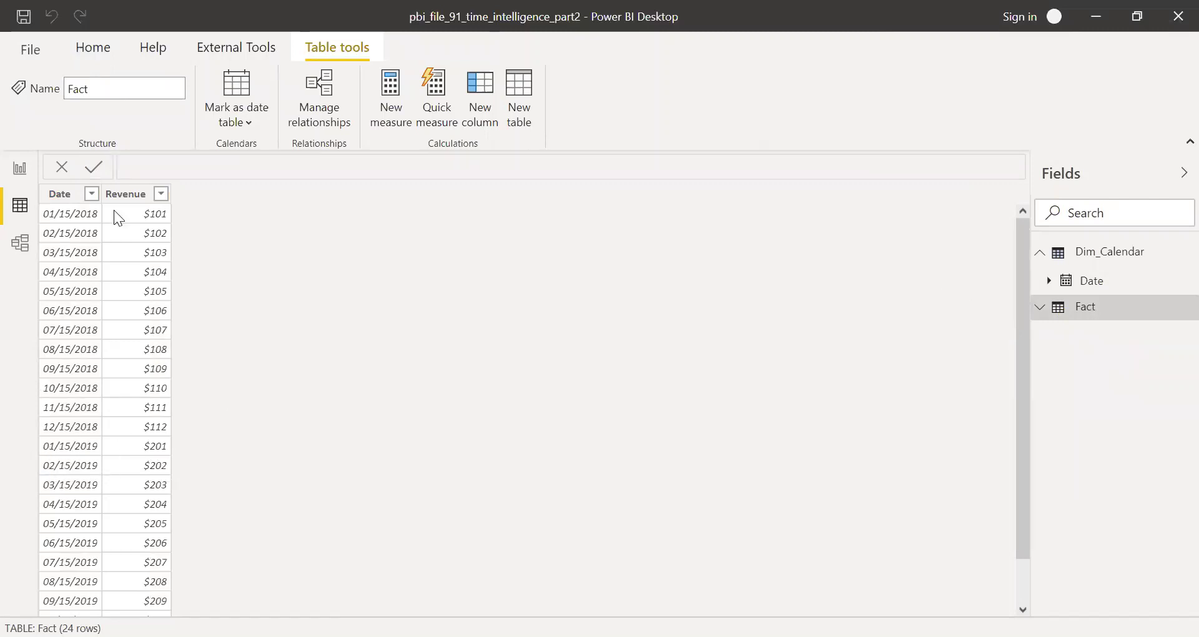
pyautogui.click(20, 169)
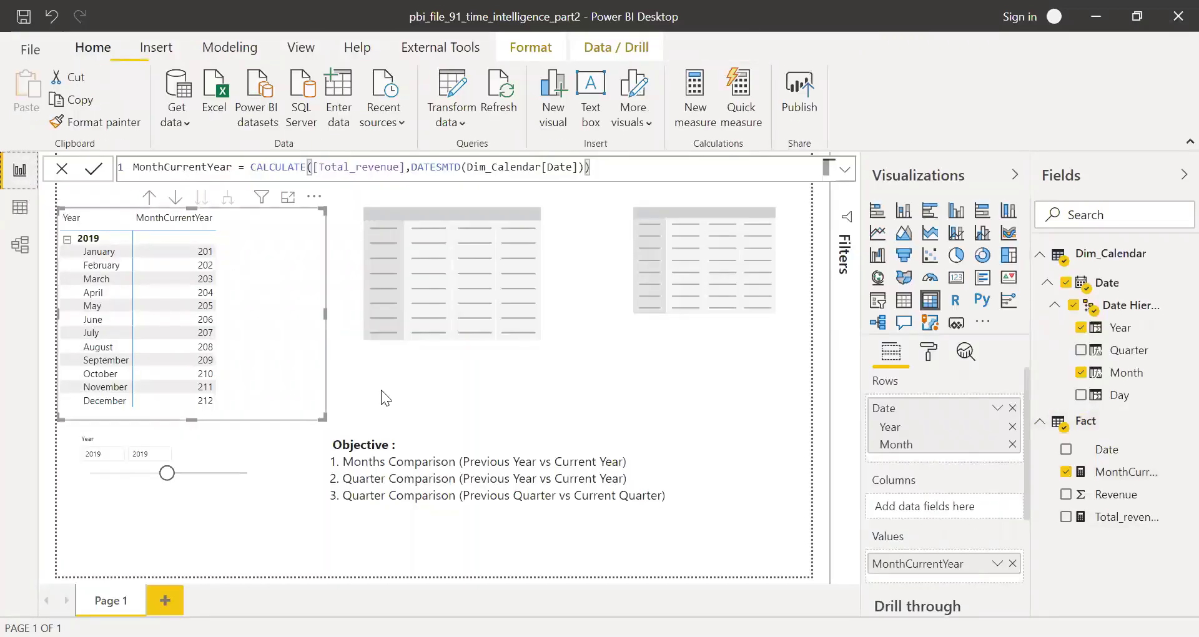
# Create a new measure in the Fact table named MonthPreviousYear and begin its formula with CALCULATE.
pyautogui.click(387, 414)
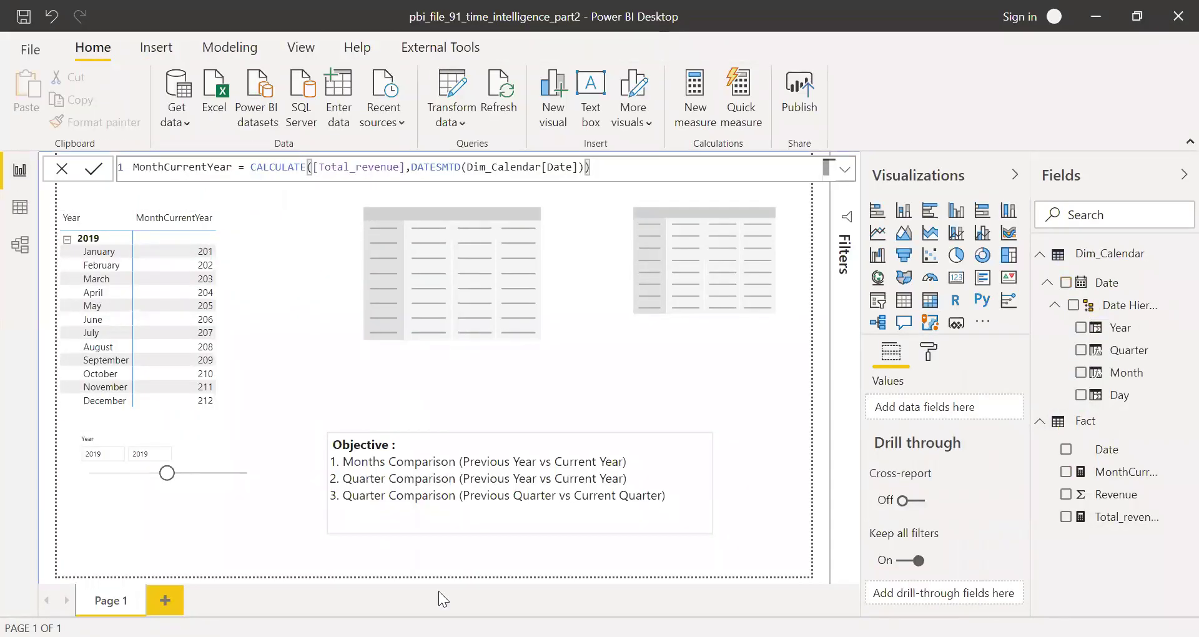
pyautogui.rightClick(1104, 422)
pyautogui.click(1105, 422)
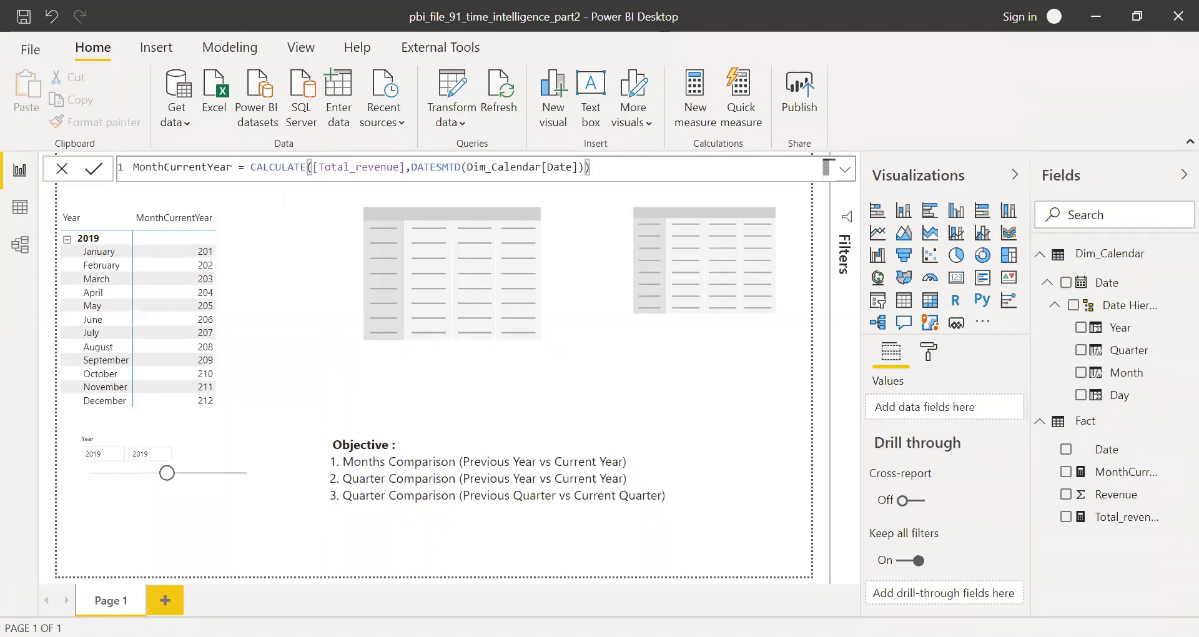
pyautogui.write('MonthPreviousYe')
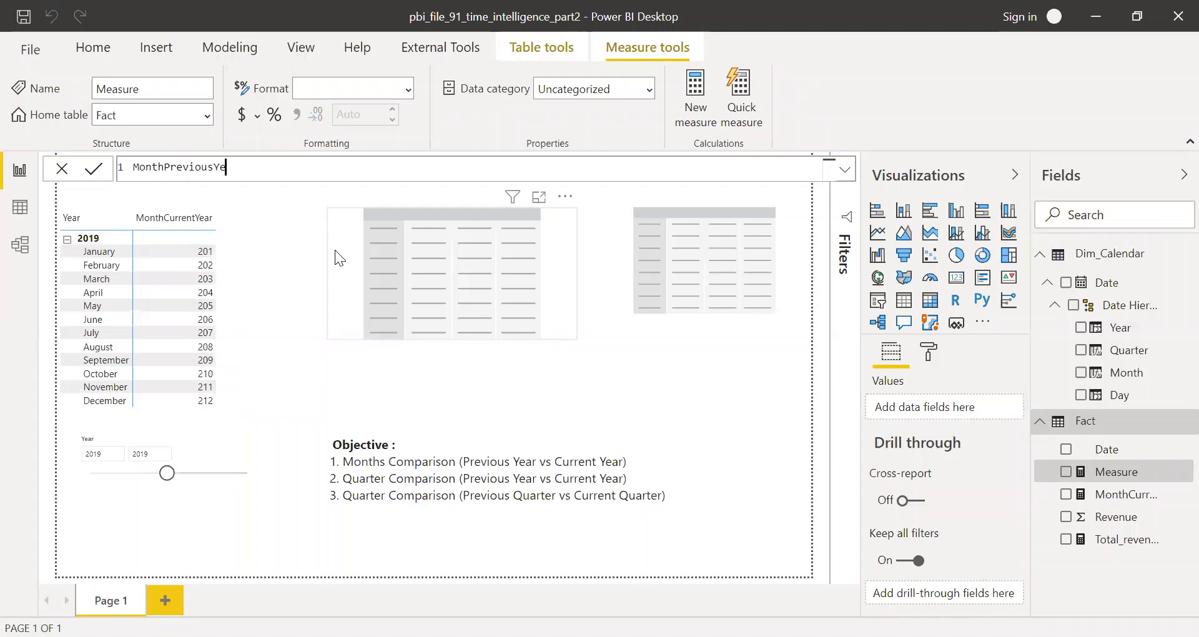
pyautogui.write('ar = ca')
pyautogui.press('Tab')
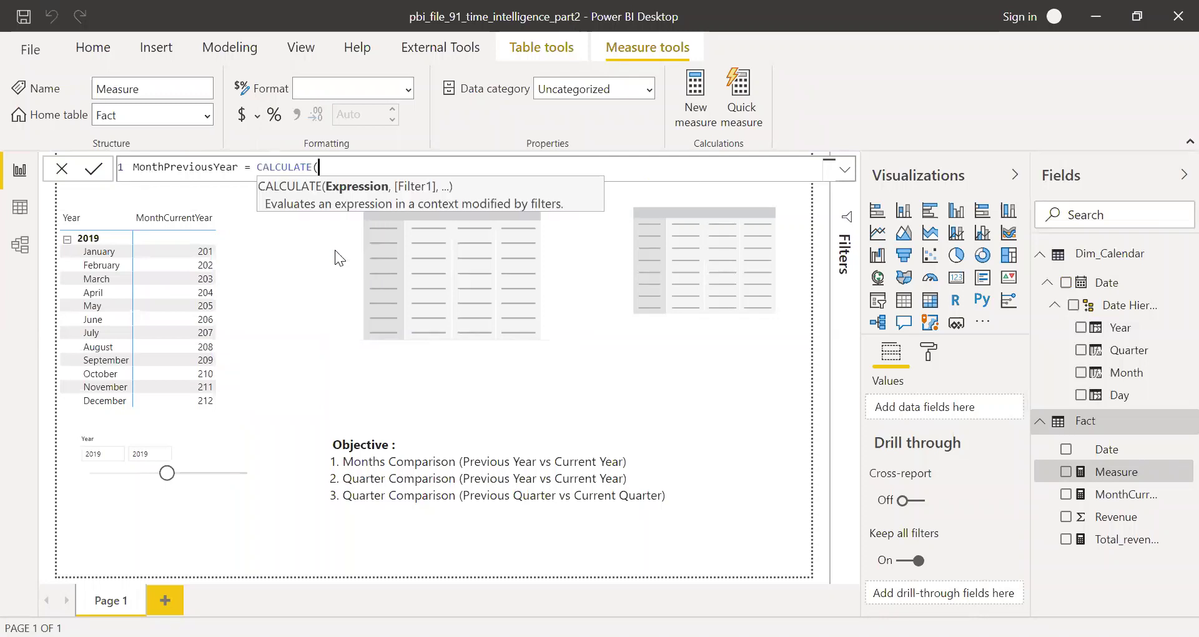
# Enter the [Total_revenue] measure as the CALCULATE expression in the MonthPreviousYear formula, followed by a comma.
pyautogui.write('tot')
pyautogui.press('Down')
pyautogui.press('Down')
pyautogui.press('Down')
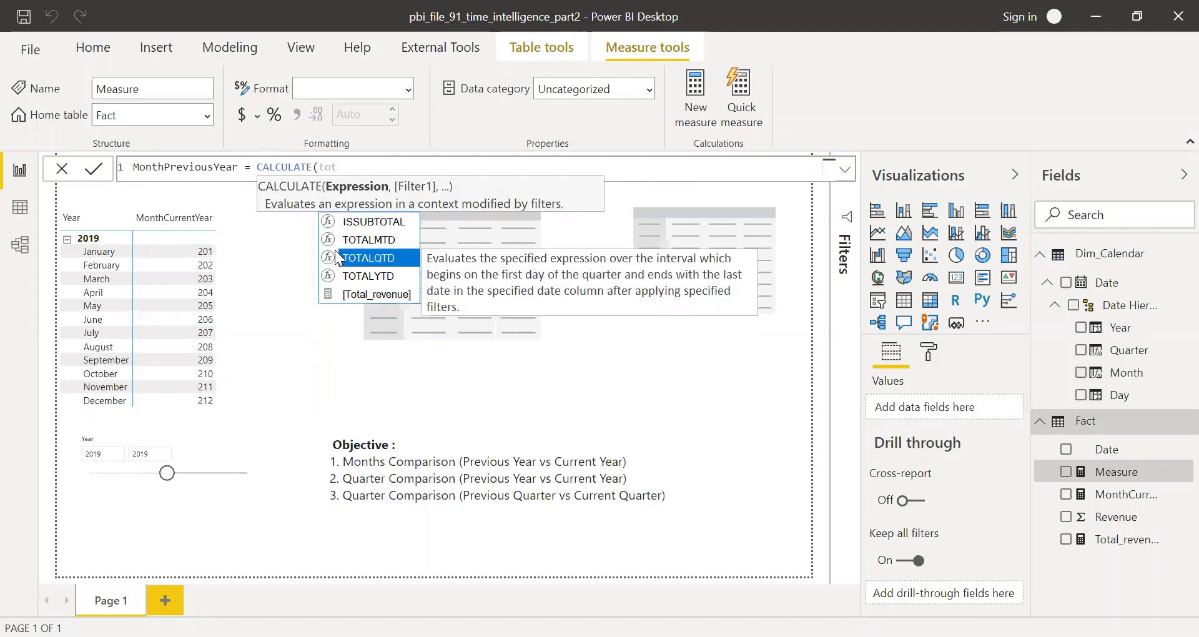
pyautogui.press('Tab')
pyautogui.write(',')
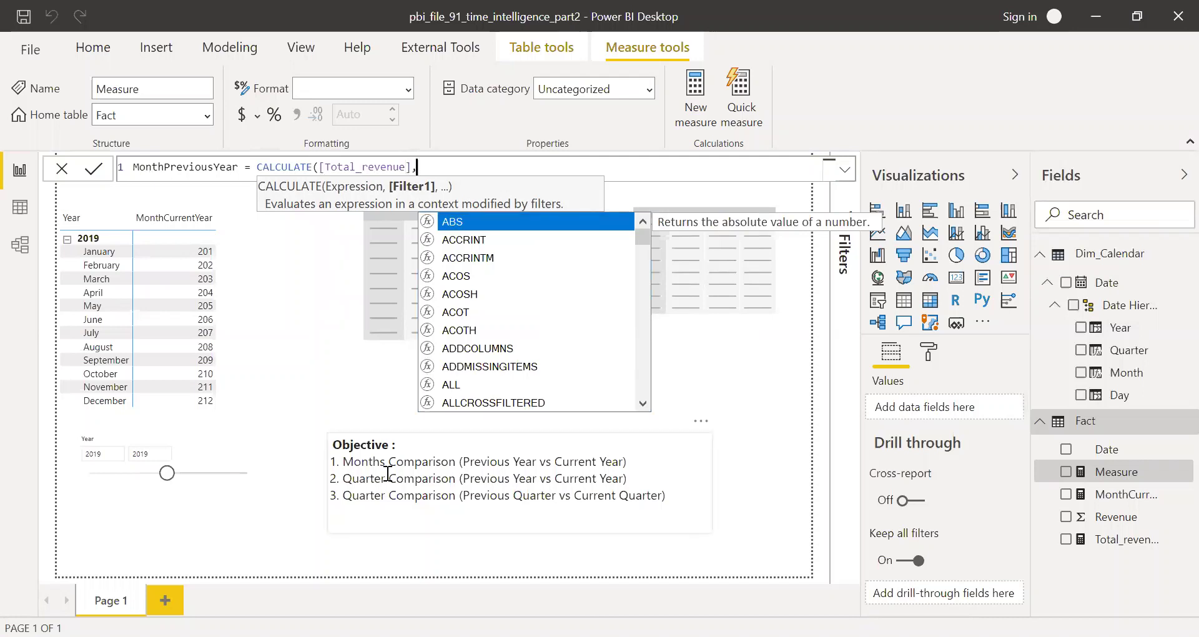
pyautogui.press('Escape')
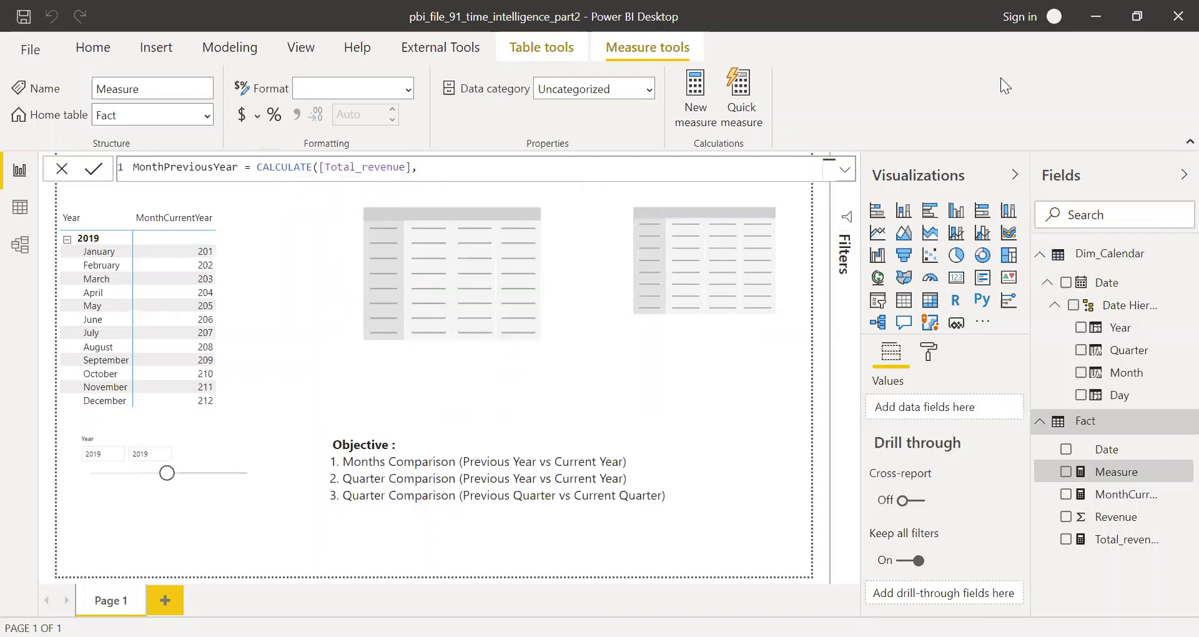
# Complete the MonthPreviousYear formula with SAMEPERIODLASTYEAR(Dim_Calendar[Date]) as the filter and commit the measure.
pyautogui.write('SAMEP')
pyautogui.press('Tab')
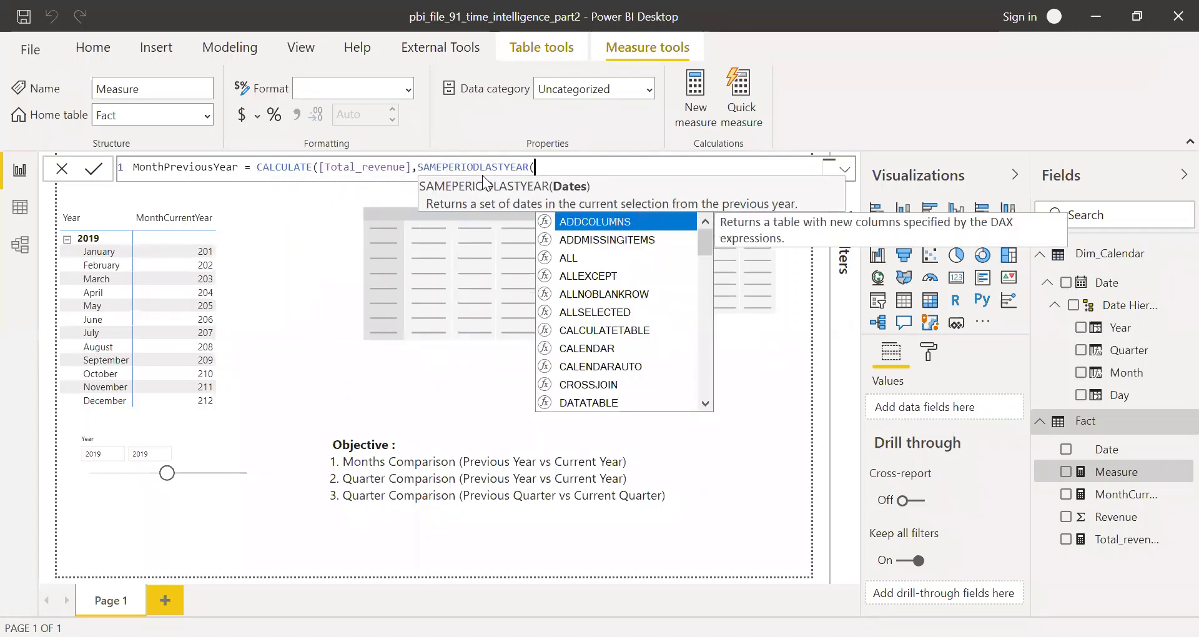
pyautogui.write('dim')
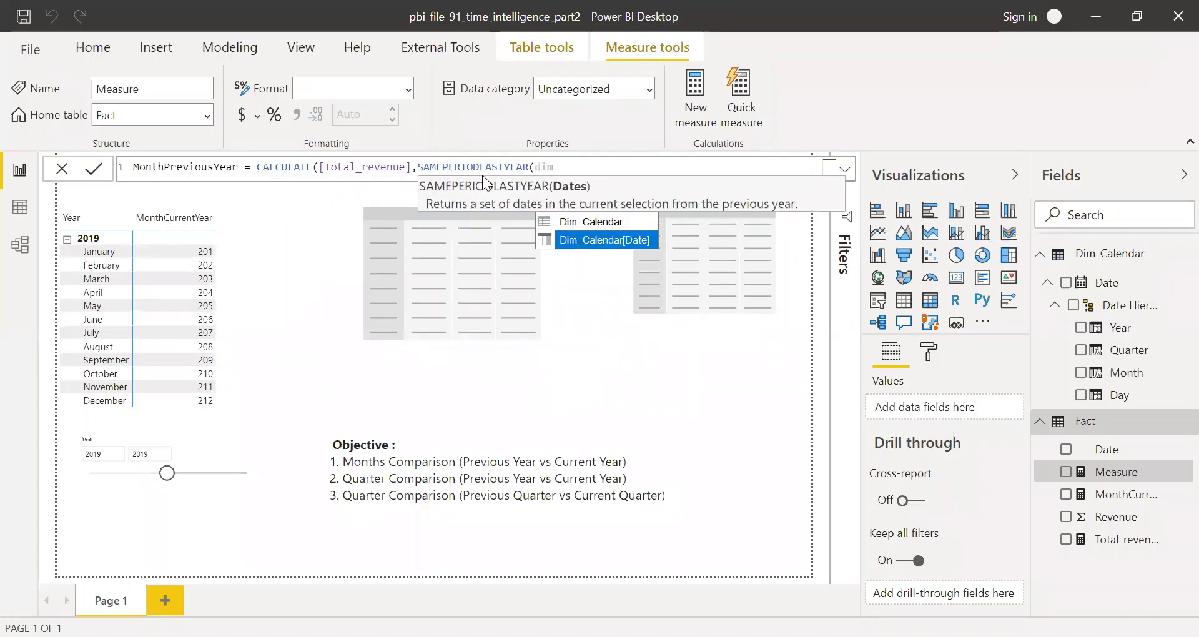
pyautogui.press('Tab')
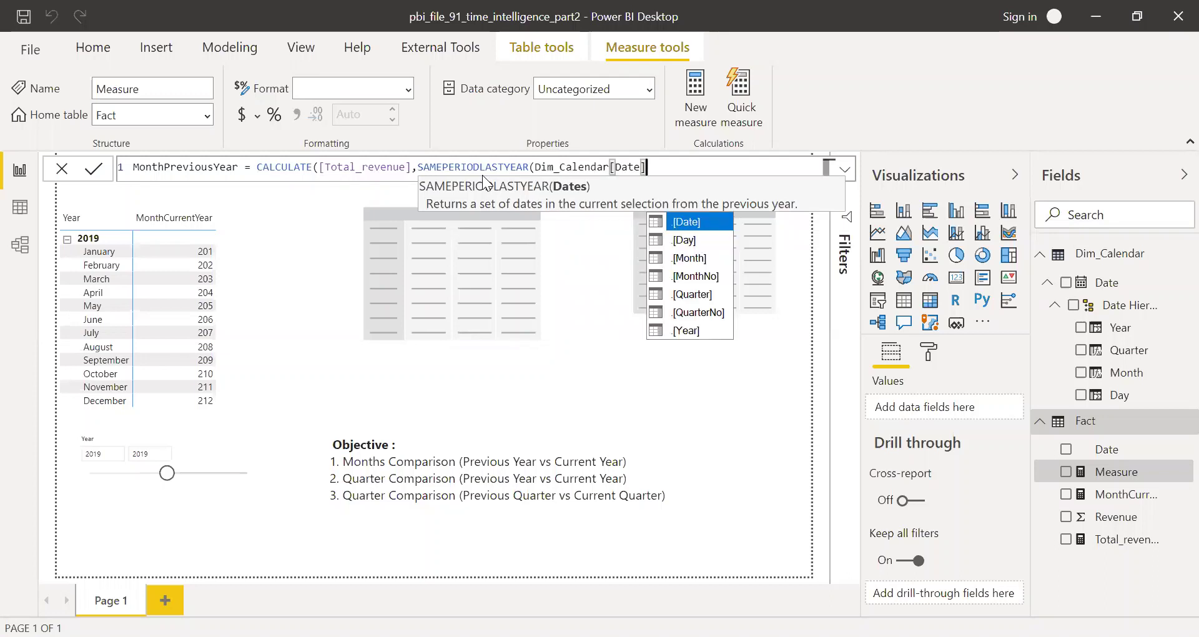
pyautogui.write('))')
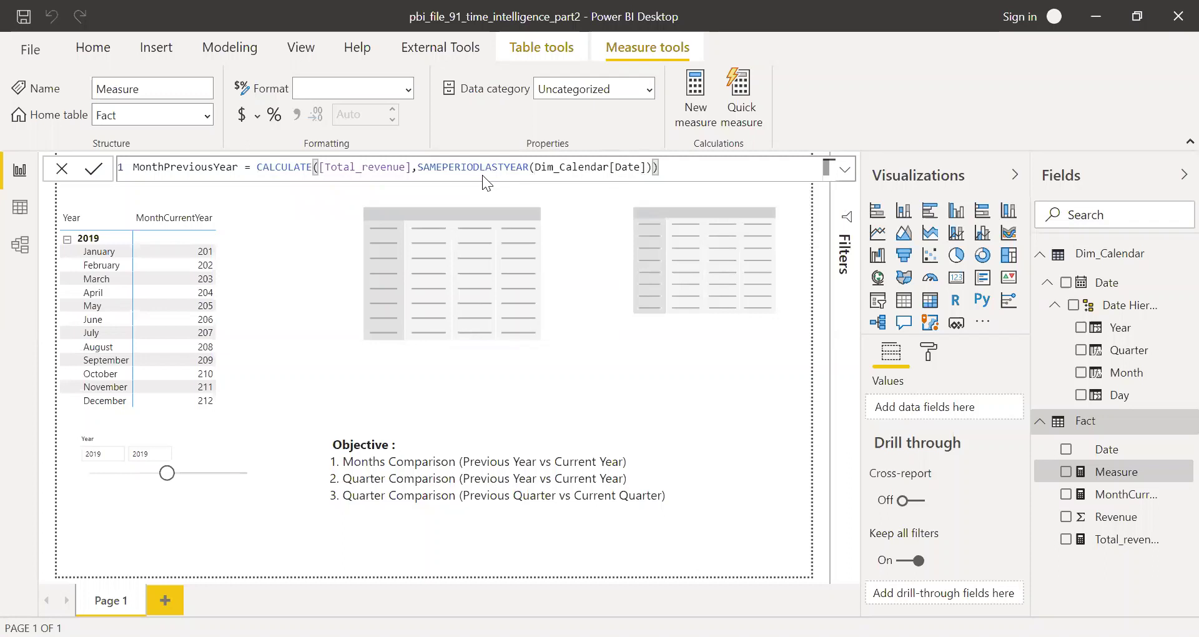
pyautogui.press('Return')
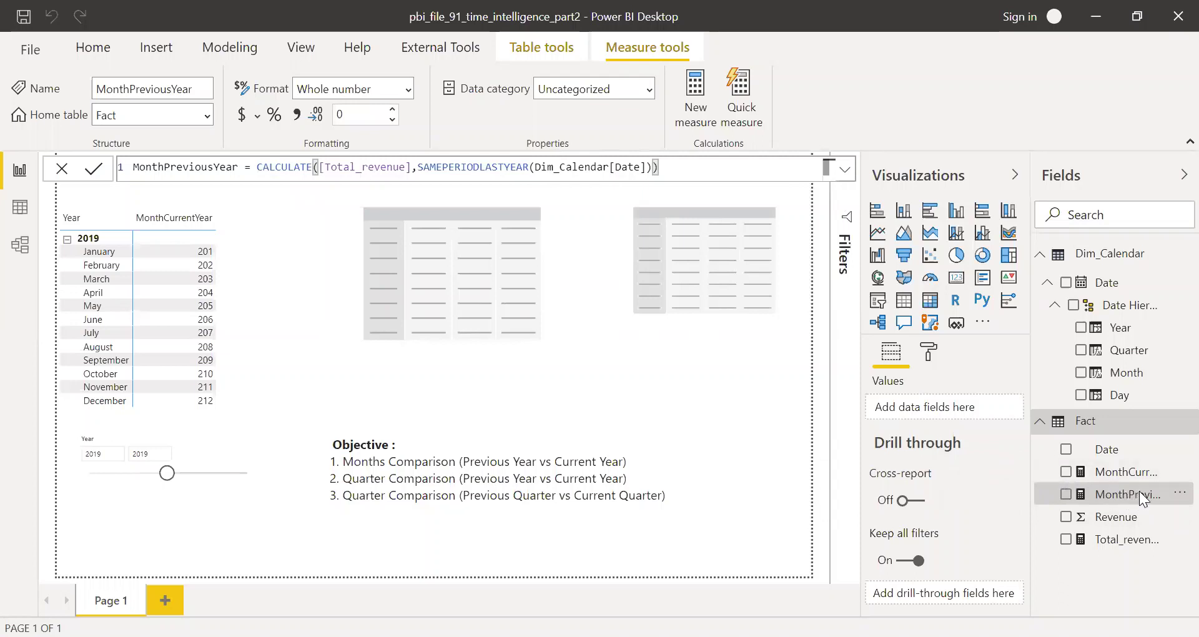
# Add MonthPreviousYear to the matrix's values below MonthCurrentYear and check the figures against the Fact table's data rows.
pyautogui.click(276, 411)
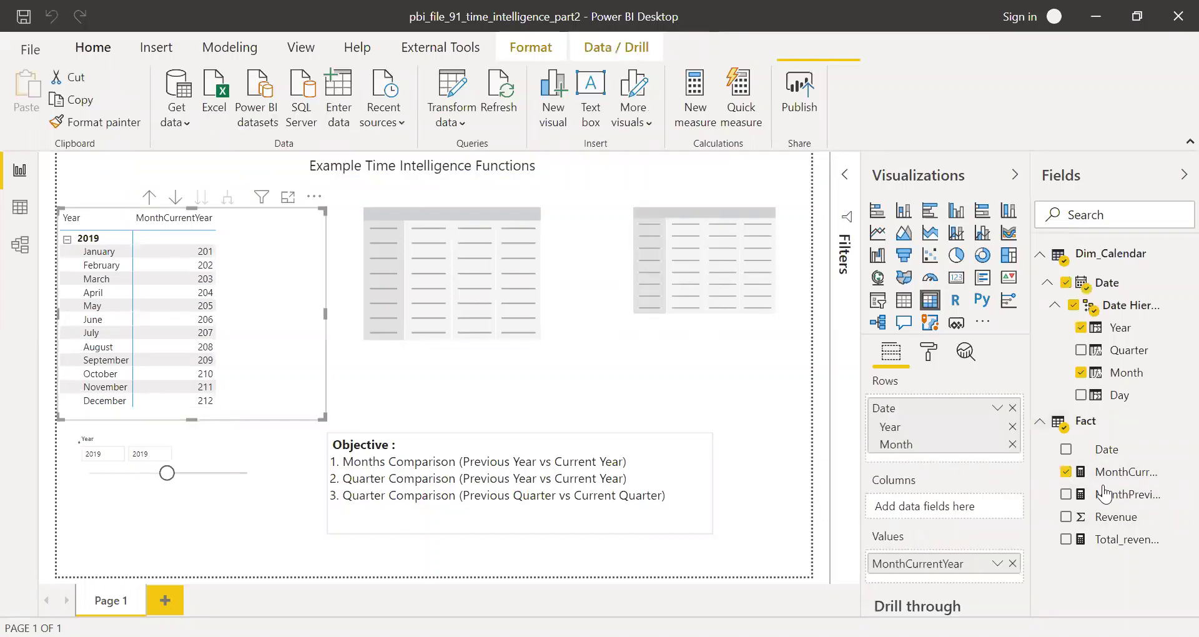
pyautogui.moveTo(1111, 493); pyautogui.dragTo(945, 582)
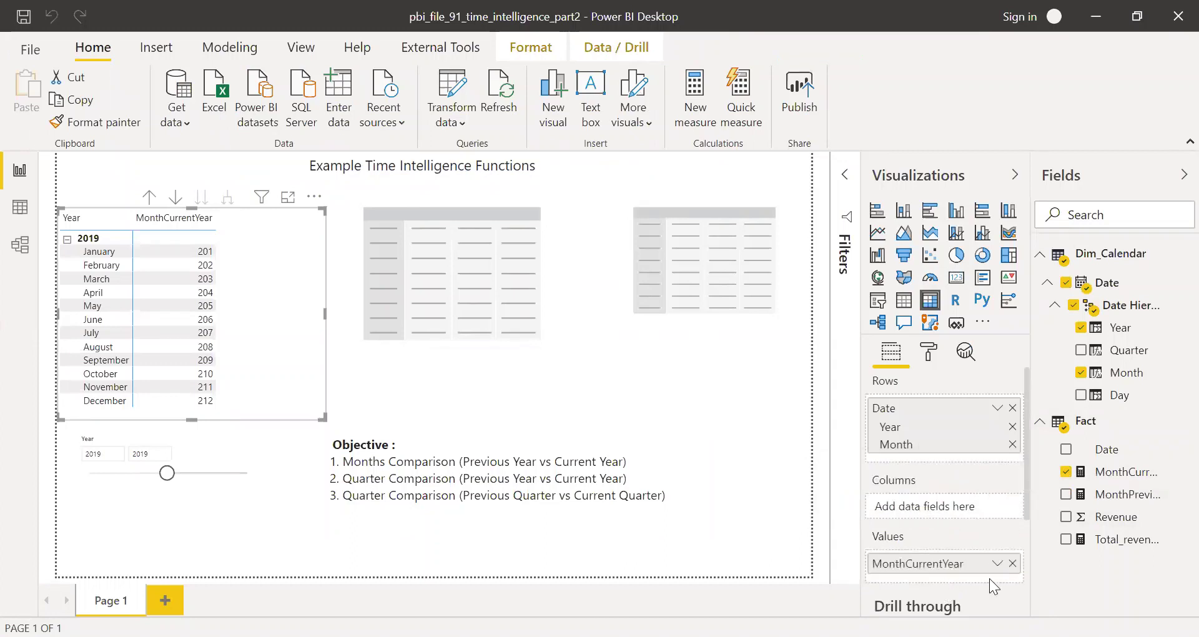
pyautogui.moveTo(1124, 498); pyautogui.dragTo(969, 575)
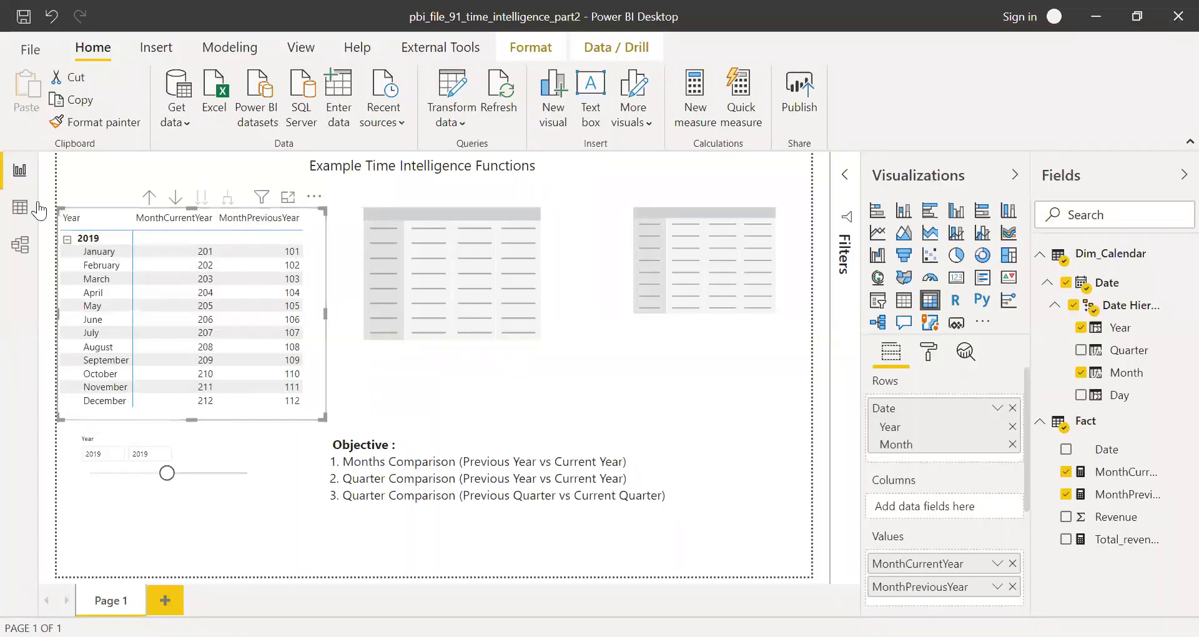
pyautogui.click(21, 209)
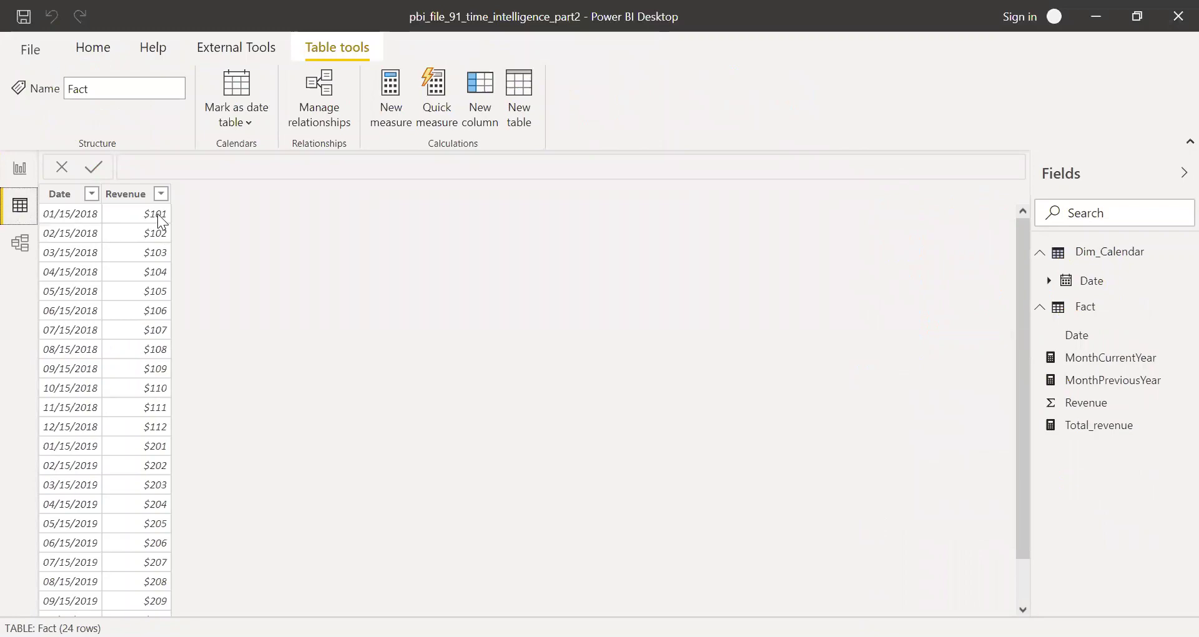
pyautogui.click(20, 168)
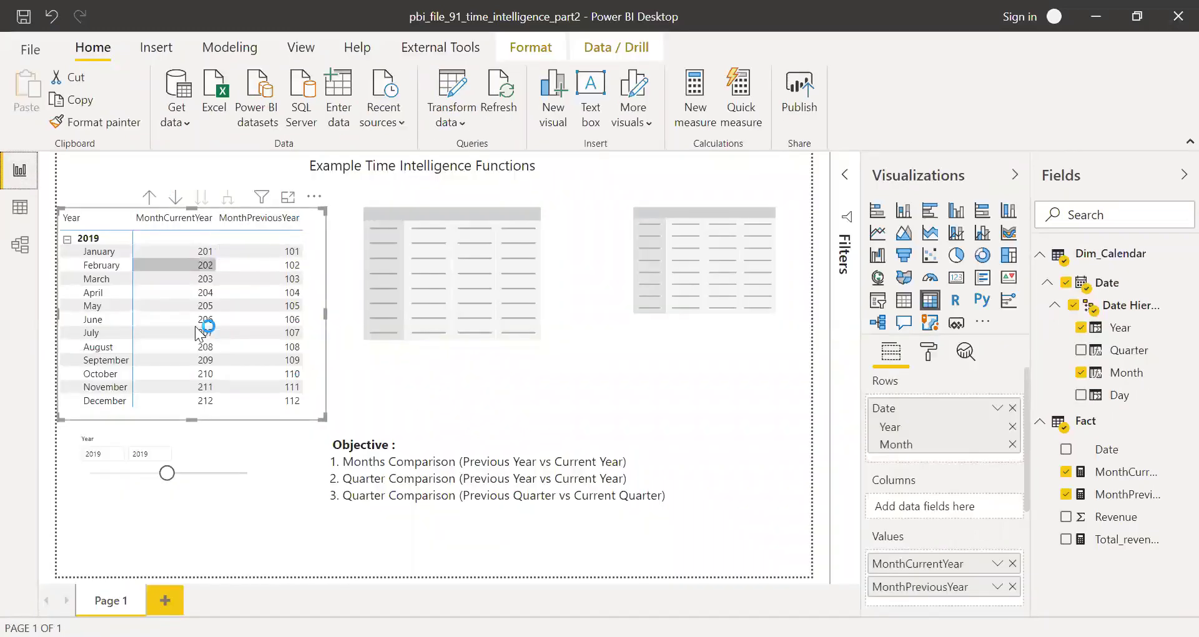
pyautogui.click(325, 549)
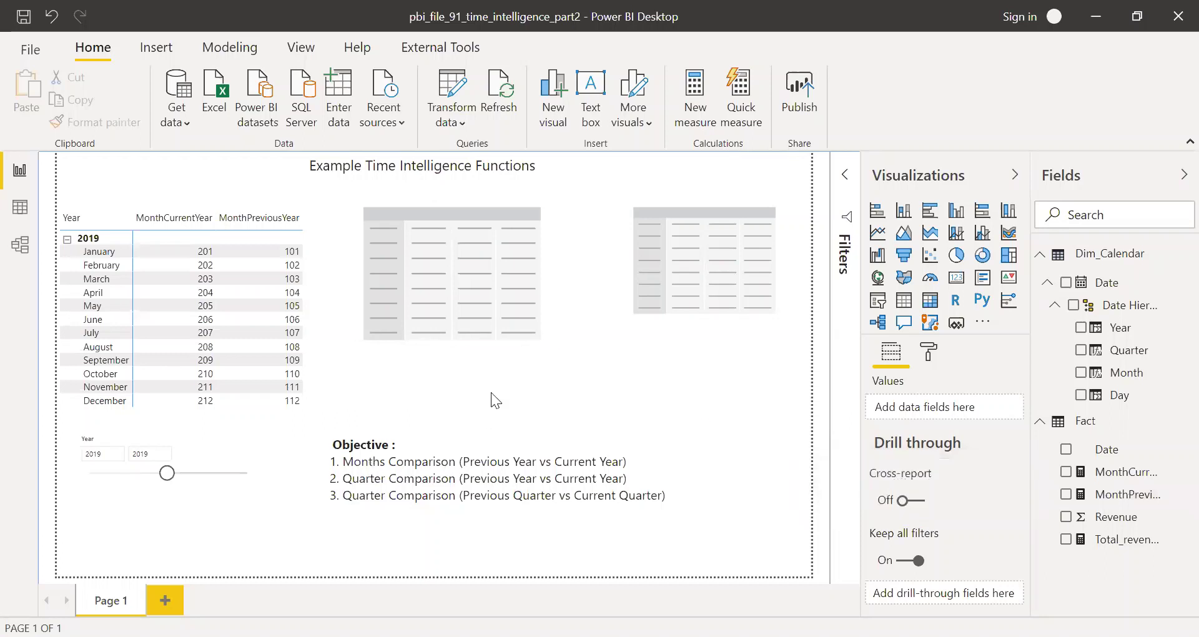
# Create a new measure in the Fact table named QuarterCurrentYear and begin its formula with CALCULATE.
pyautogui.moveTo(424, 315)
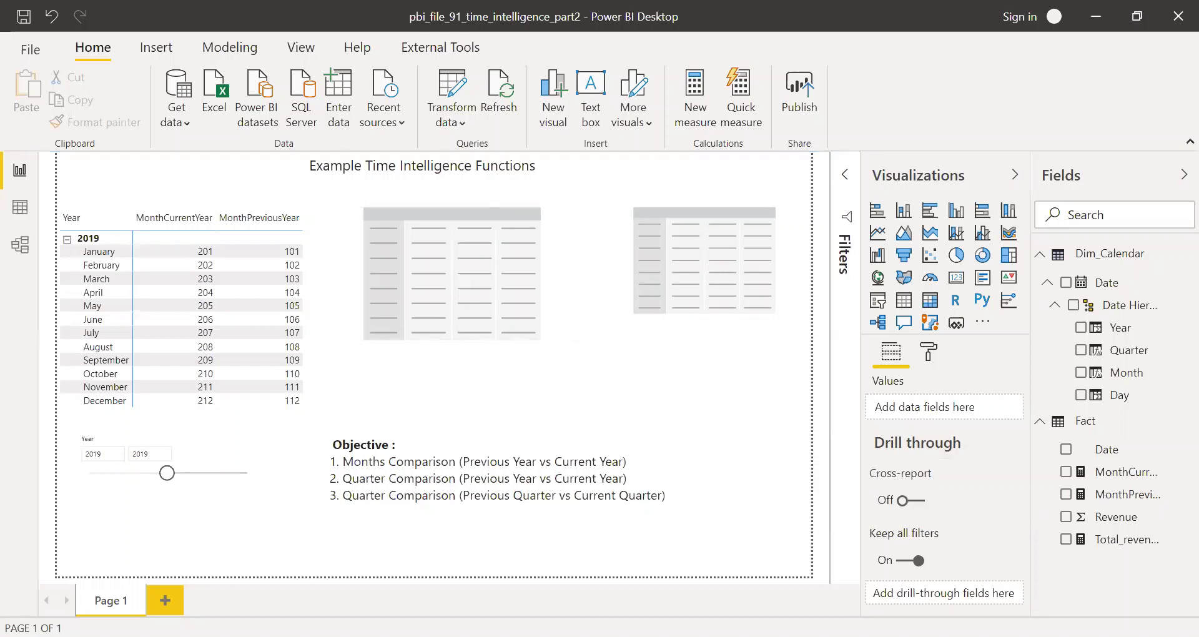
pyautogui.rightClick(1092, 428)
pyautogui.click(1081, 95)
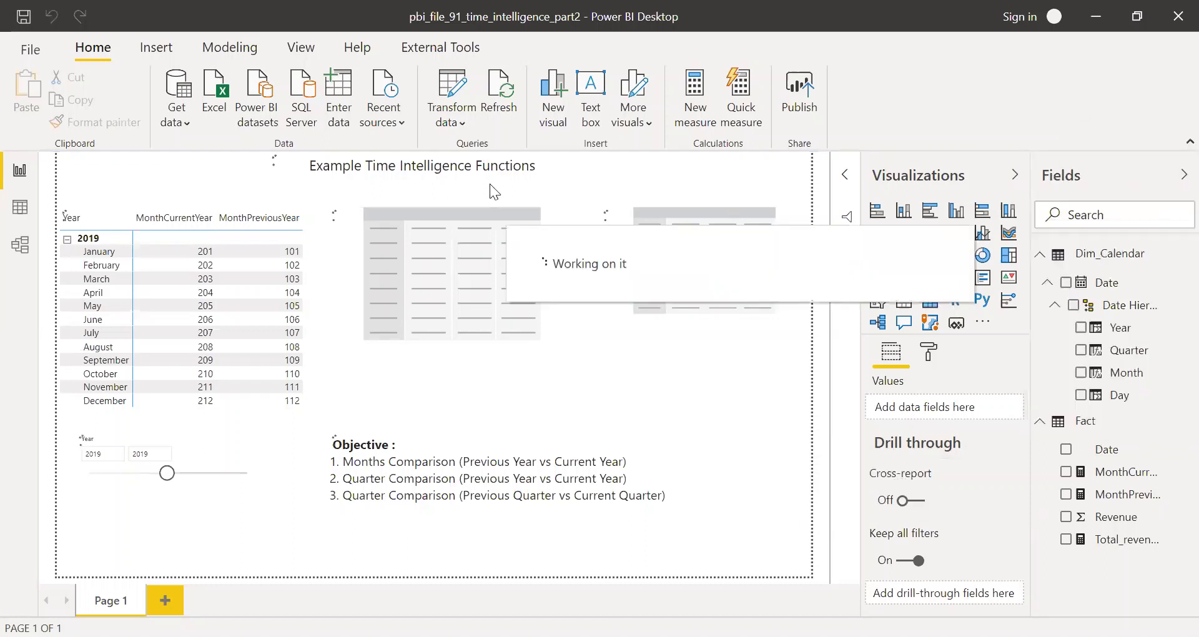
pyautogui.write('Qua')
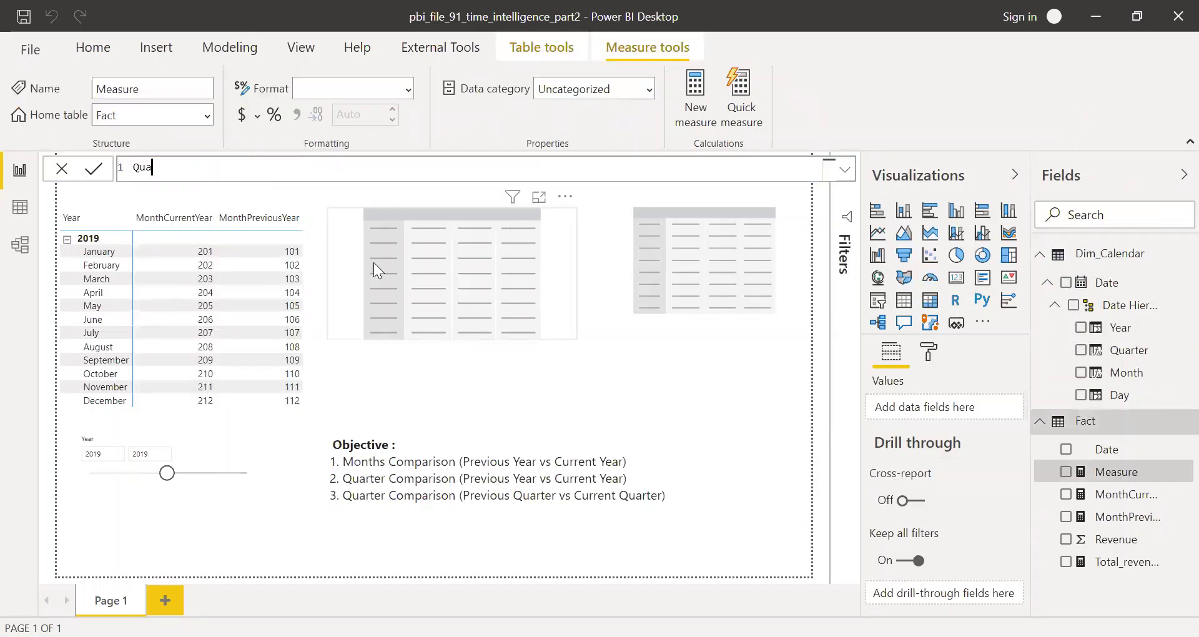
pyautogui.write('rterCurrentYear ')
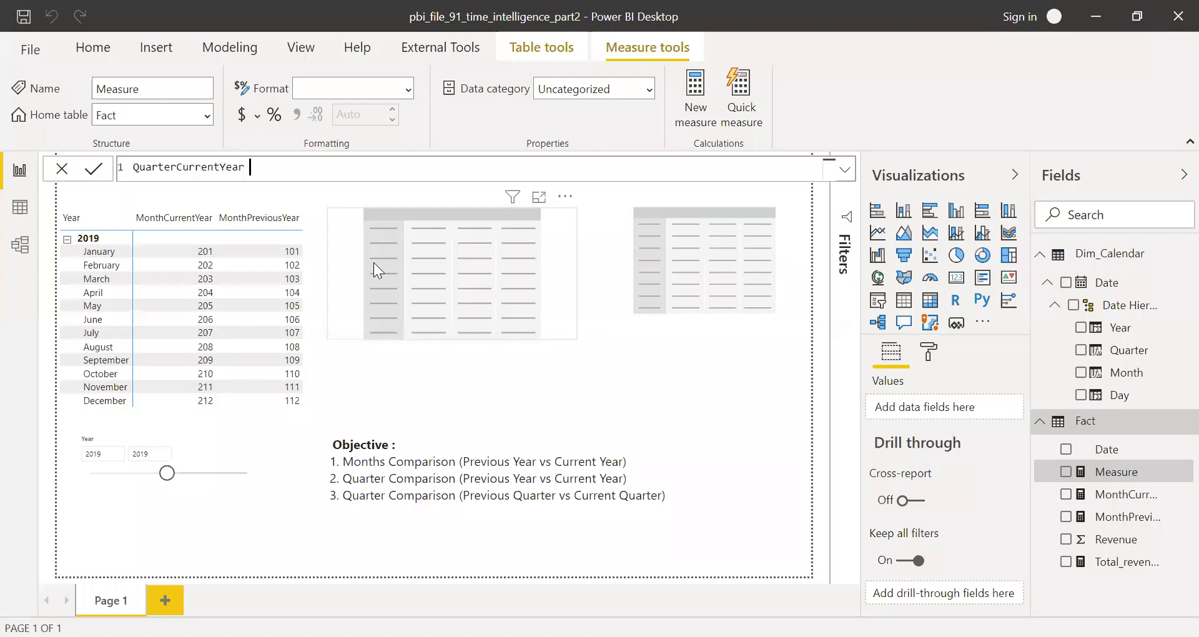
pyautogui.write('= CALCULATE(')
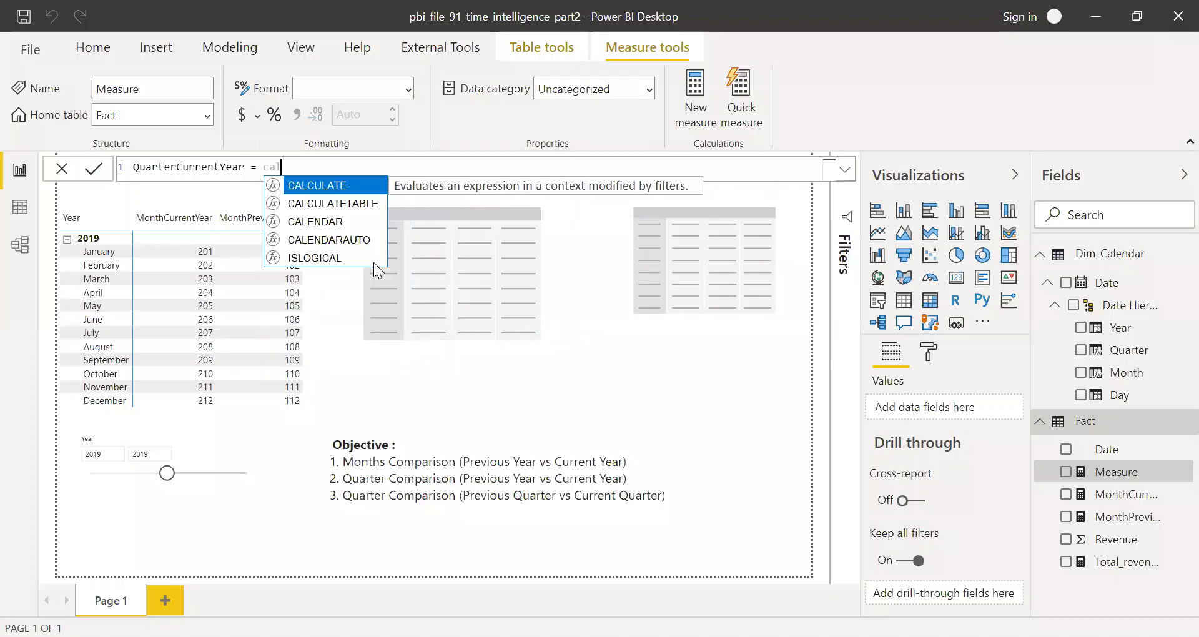
# Enter the [Total_revenue] measure as the CALCULATE expression in the QuarterCurrentYear formula, followed by a comma.
pyautogui.write('t')
pyautogui.press('Down')
pyautogui.press('Down')
pyautogui.press('Down')
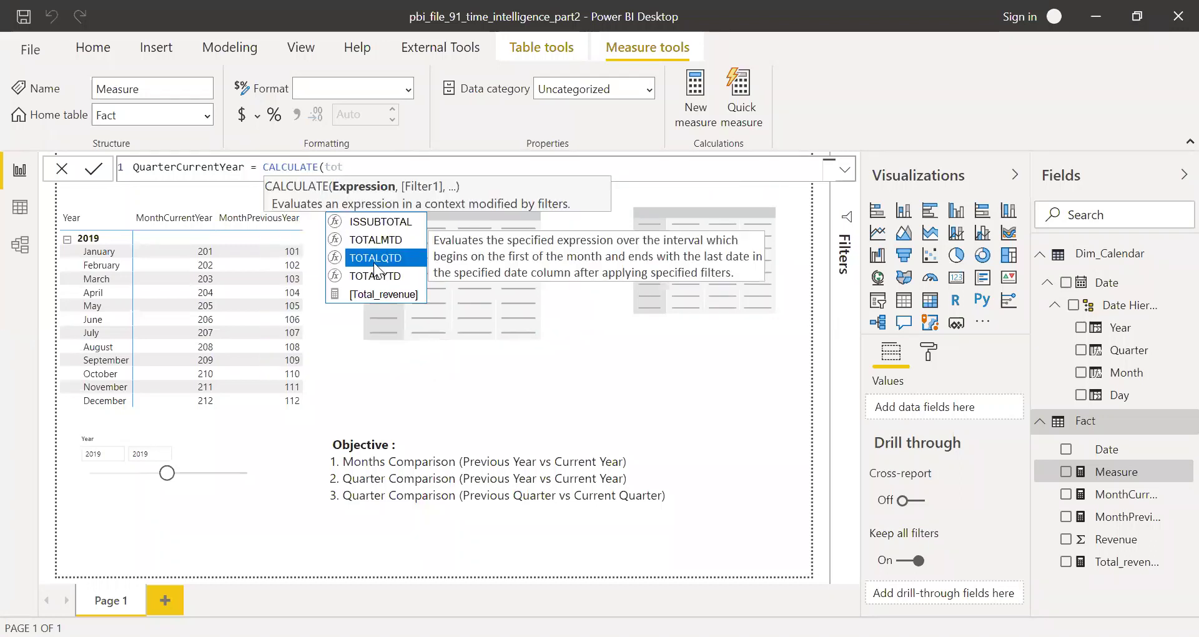
pyautogui.press('Tab')
pyautogui.write('),')
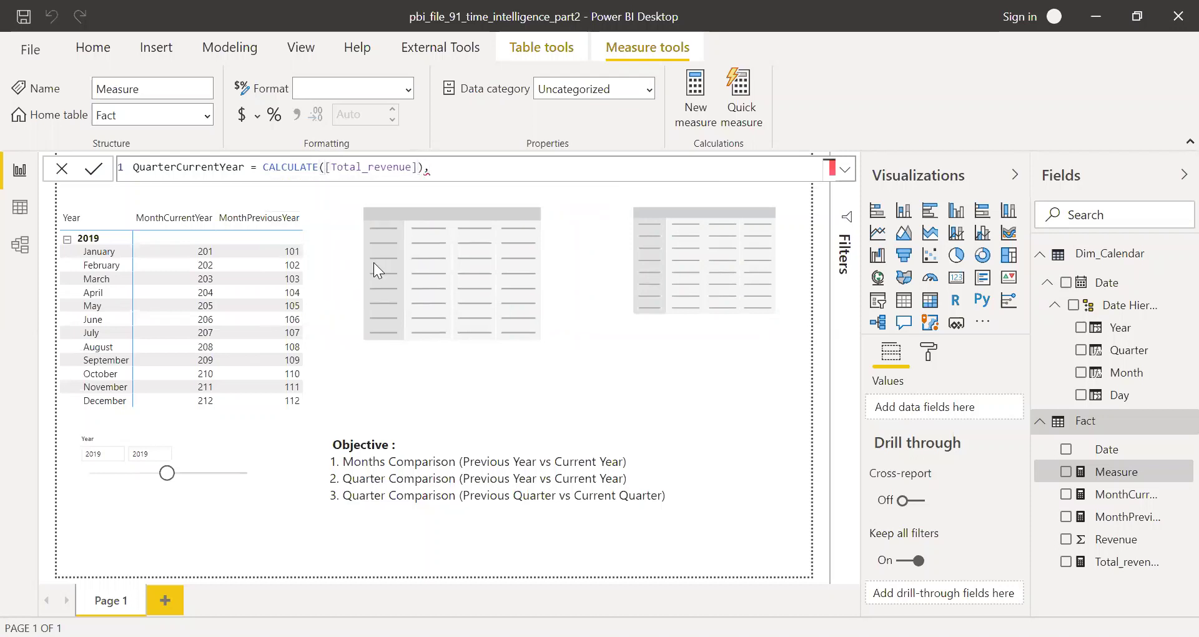
pyautogui.press('BackSpace')
pyautogui.press('BackSpace')
pyautogui.write(',')
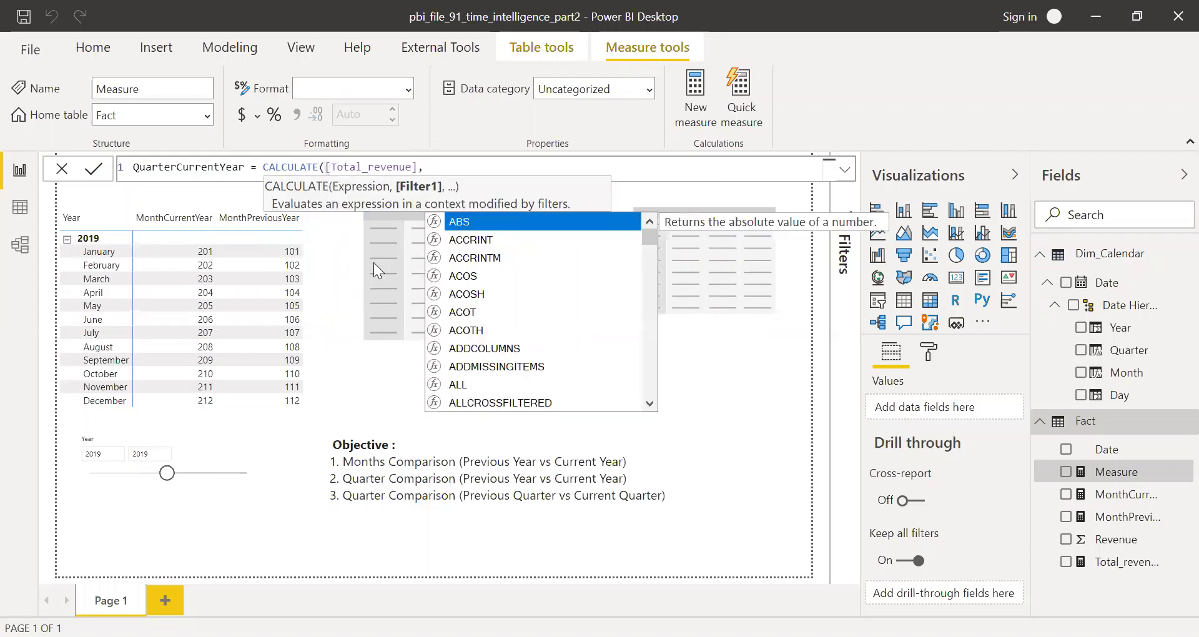
# Complete the QuarterCurrentYear formula with DATESQTD(Dim_Calendar[Date]) as the filter and commit the measure.
pyautogui.write('datesq')
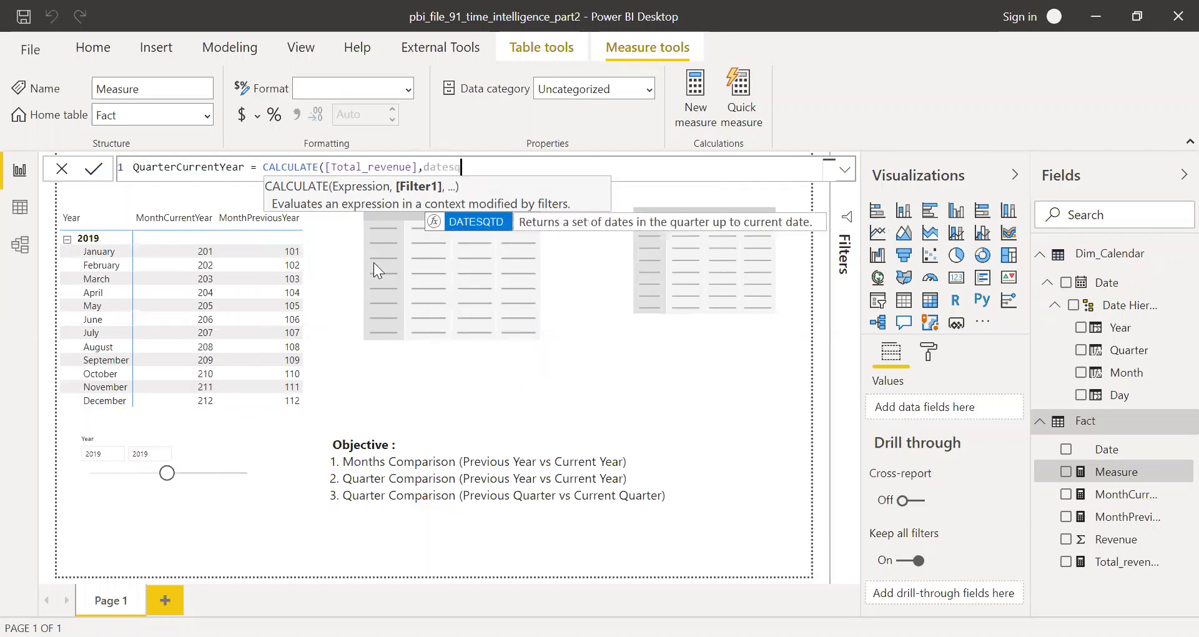
pyautogui.press('Tab')
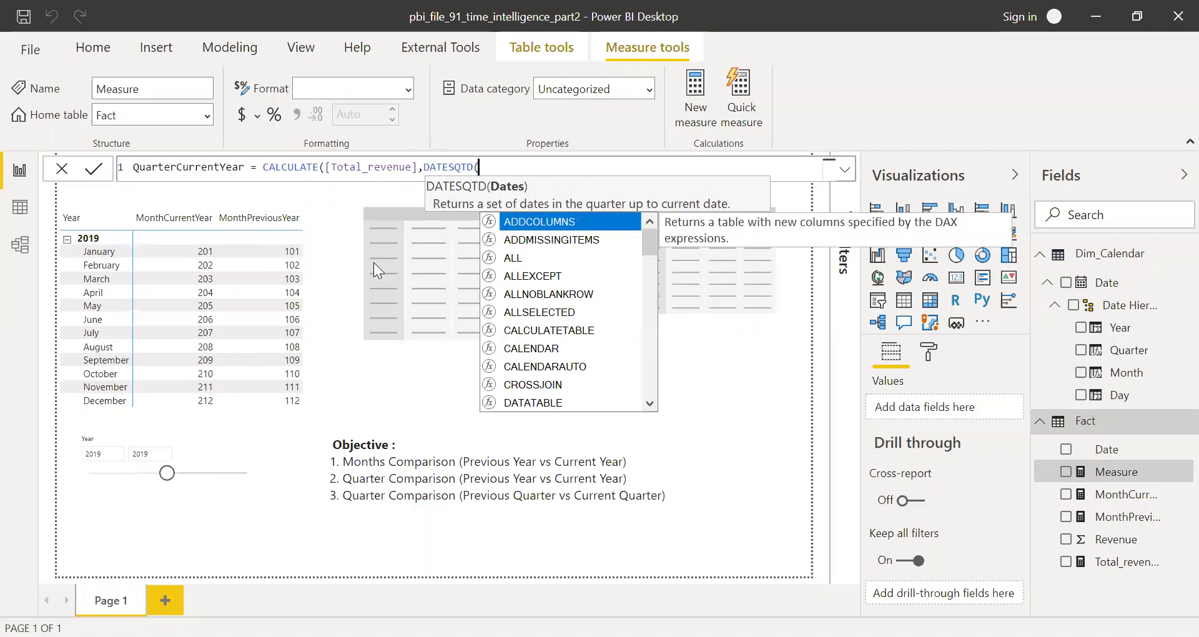
pyautogui.write('dim')
pyautogui.press('Down')
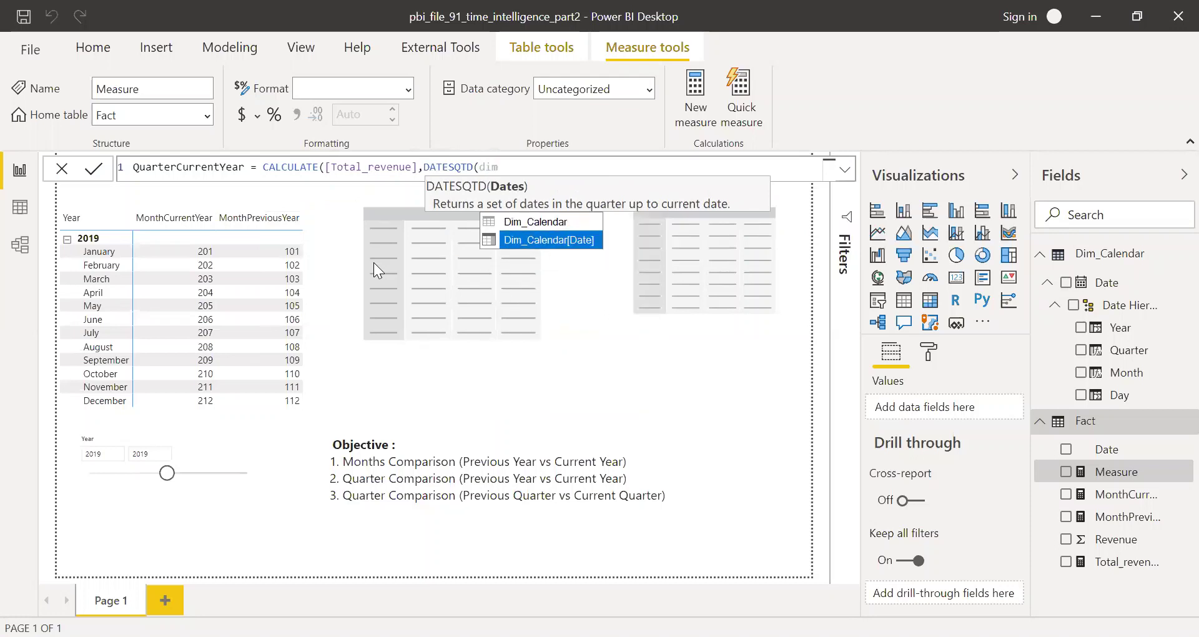
pyautogui.press('Tab')
pyautogui.write('))')
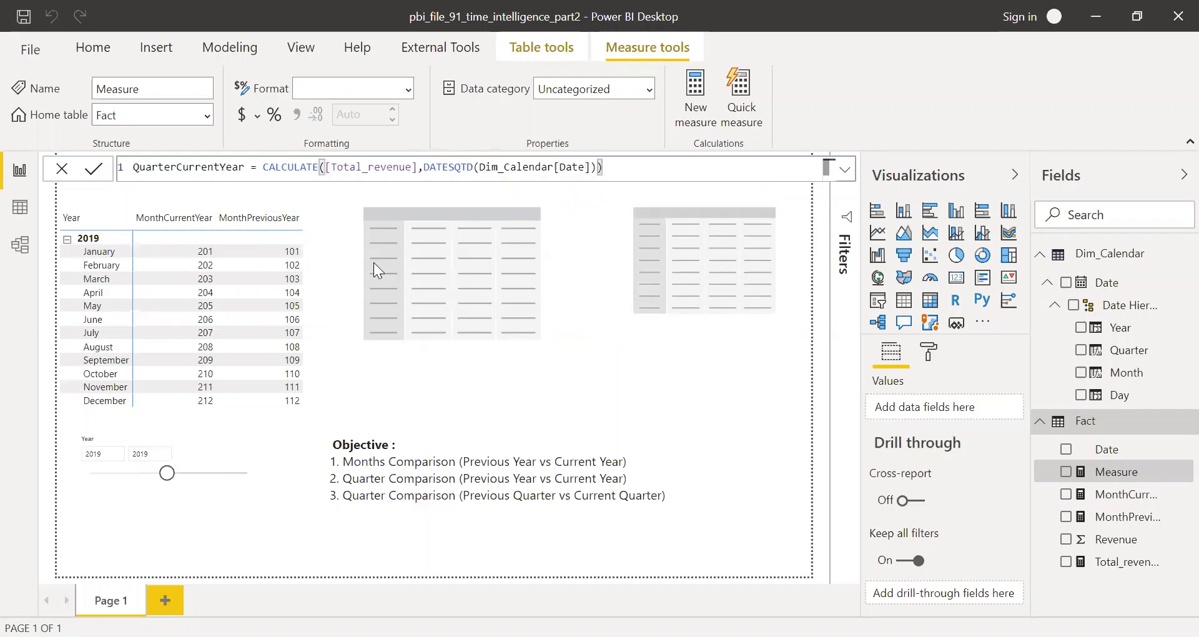
pyautogui.press('Return')
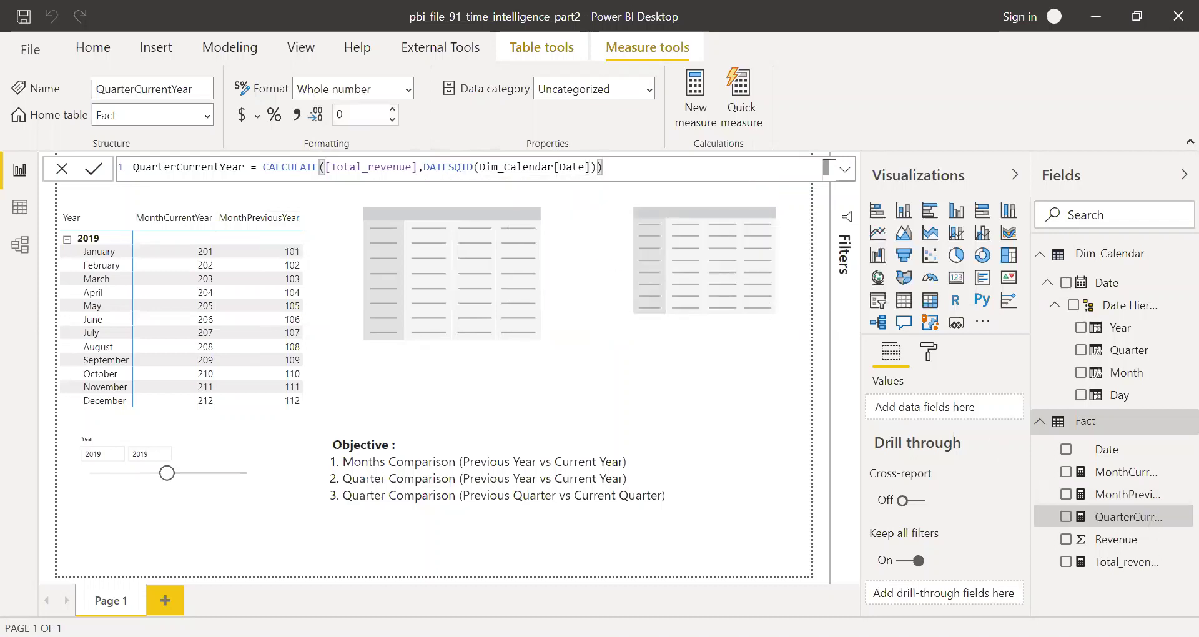
# Add the QuarterCurrentYear measure to the values of the empty matrix beside the monthly comparison.
pyautogui.moveTo(1124, 517); pyautogui.dragTo(523, 347)
pyautogui.click(523, 220)
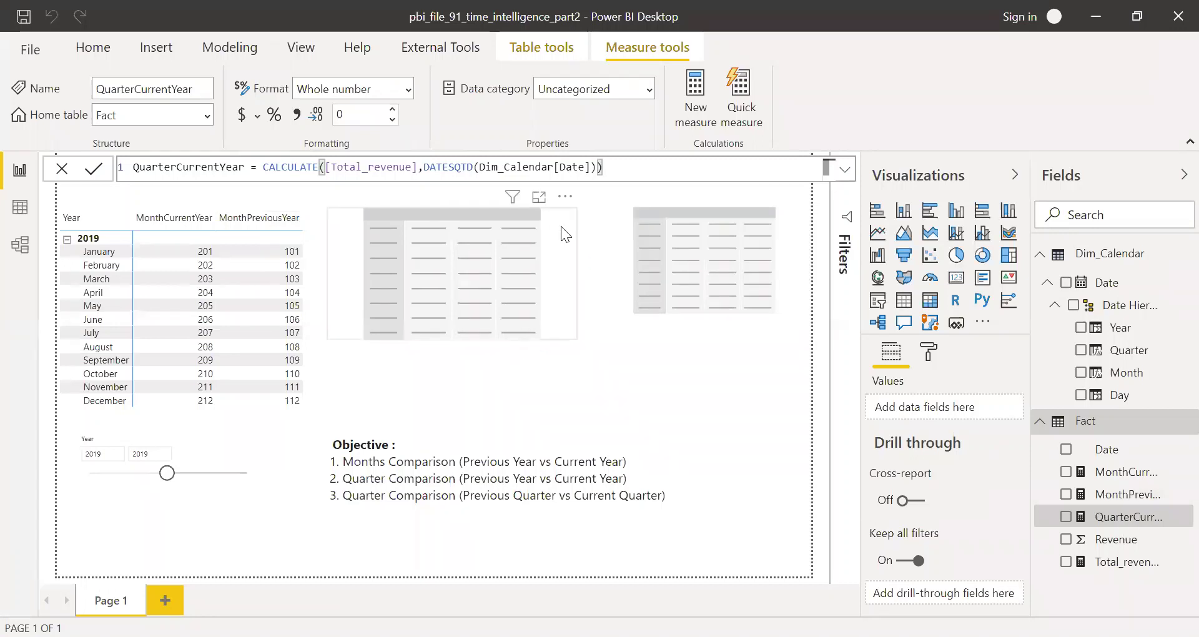
pyautogui.moveTo(1109, 516); pyautogui.dragTo(973, 527)
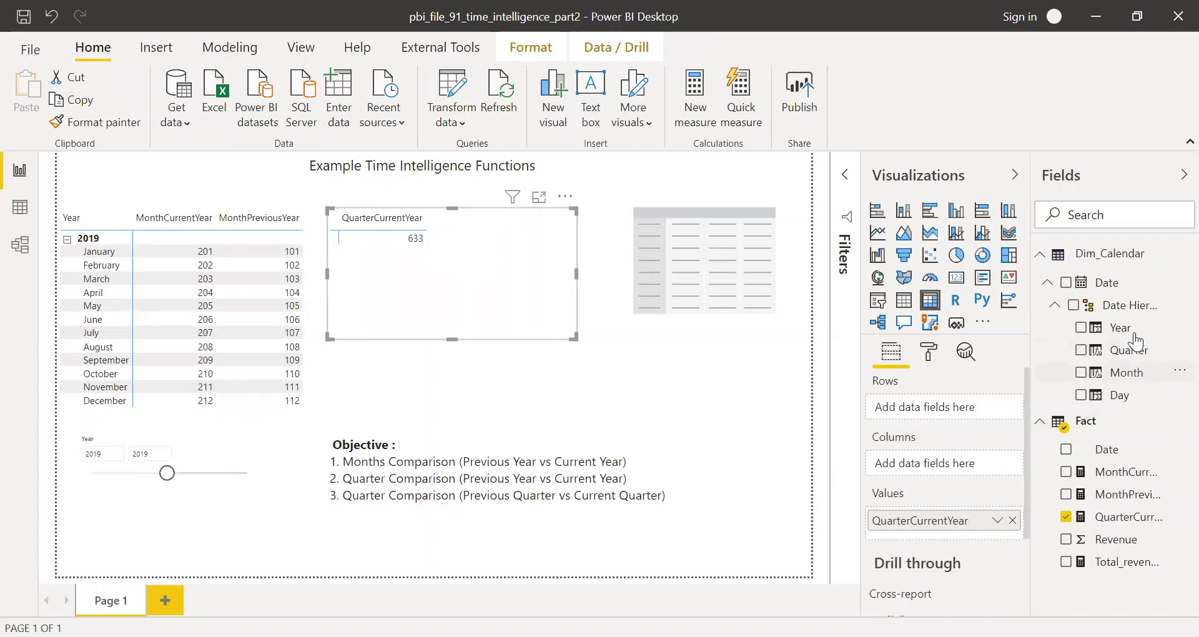
# Set the quarterly matrix's rows to Year and Quarter from the Dim_Calendar date hierarchy, with Year first, and expand 2019.
pyautogui.moveTo(1127, 359); pyautogui.dragTo(961, 412)
pyautogui.moveTo(1120, 327); pyautogui.dragTo(955, 423)
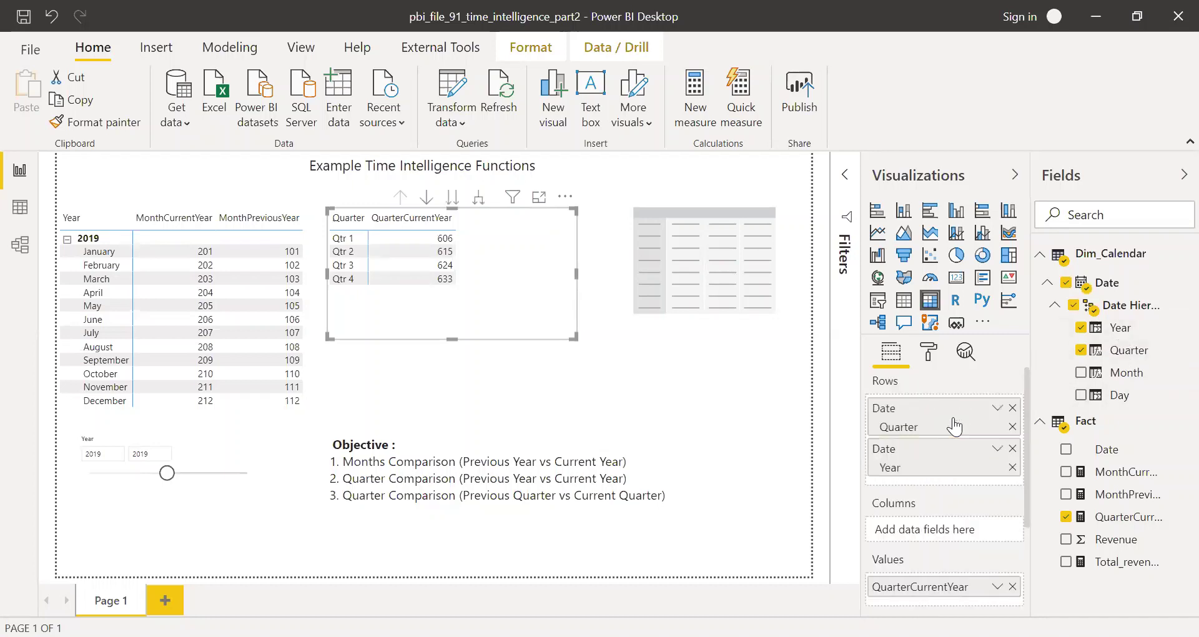
pyautogui.click(1013, 446)
pyautogui.click(1080, 327)
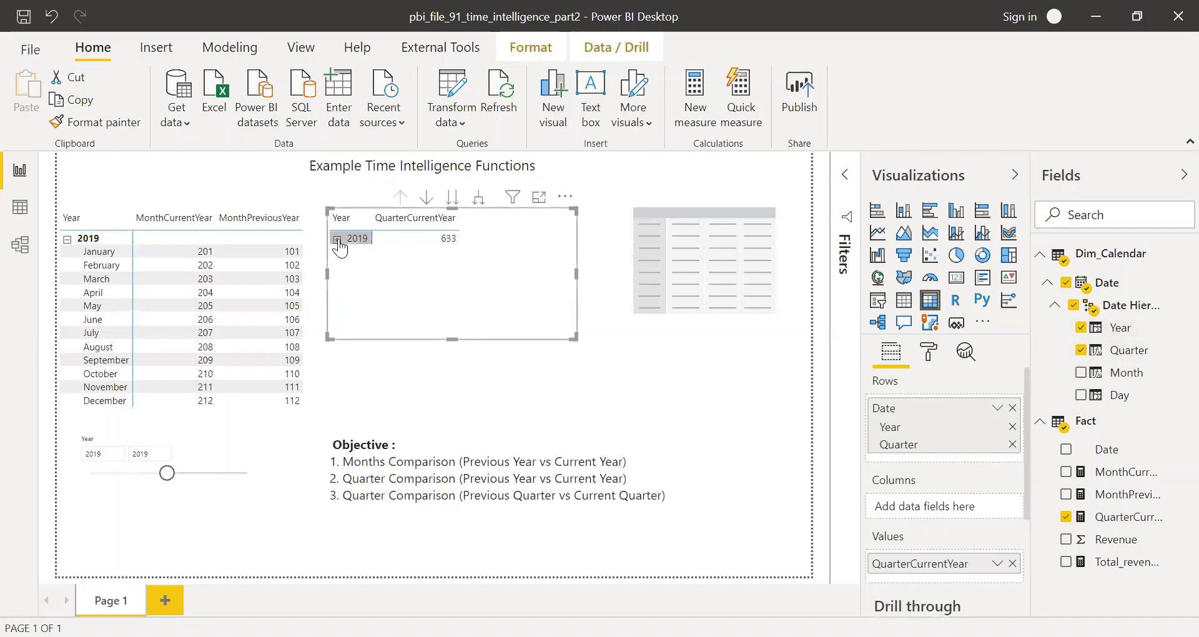
pyautogui.click(337, 239)
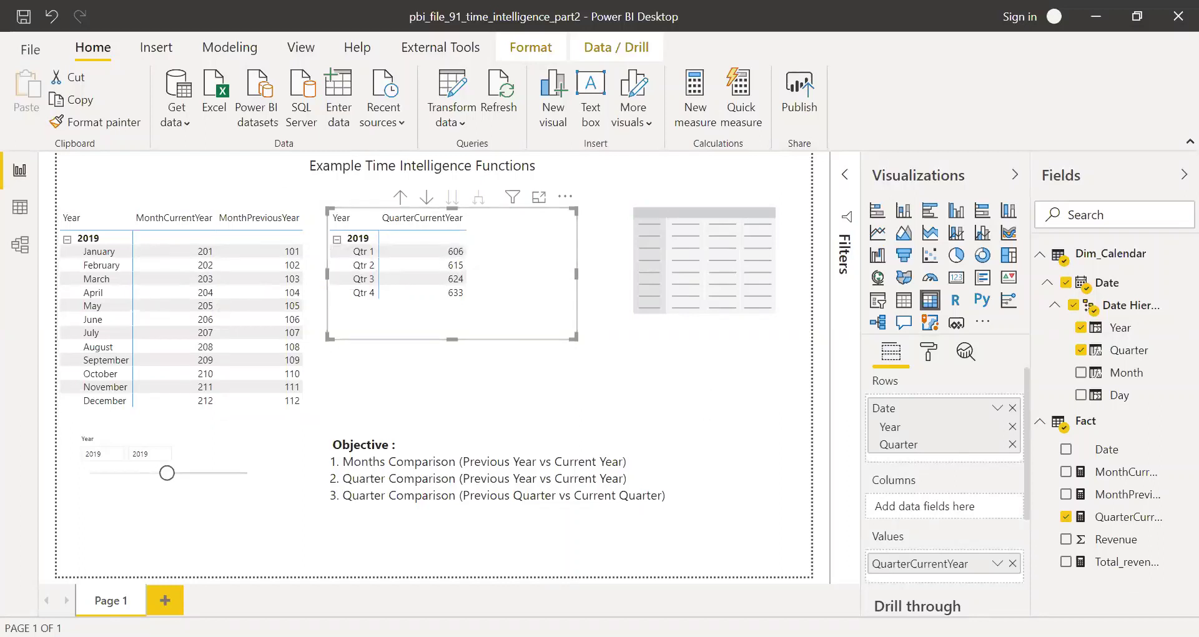
# Create a Fact table measure named QuarterPreviousYear and start its formula with CALCULATE([Total_revenue], as the expression.
pyautogui.rightClick(1104, 424)
pyautogui.click(1105, 98)
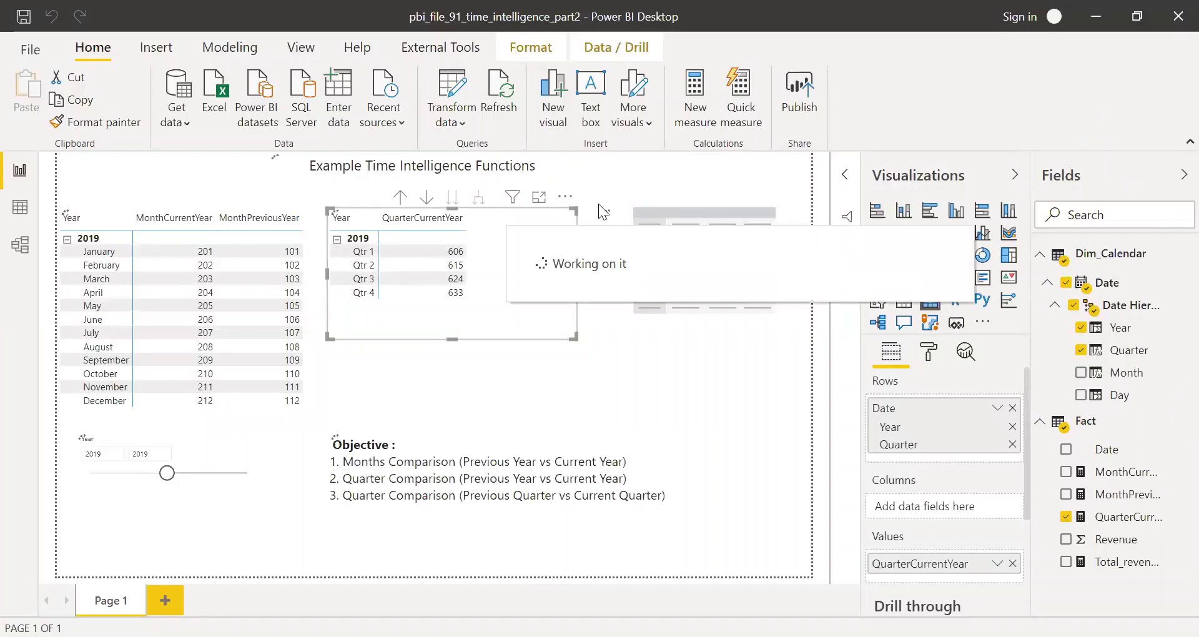
pyautogui.write('QuarterPrev')
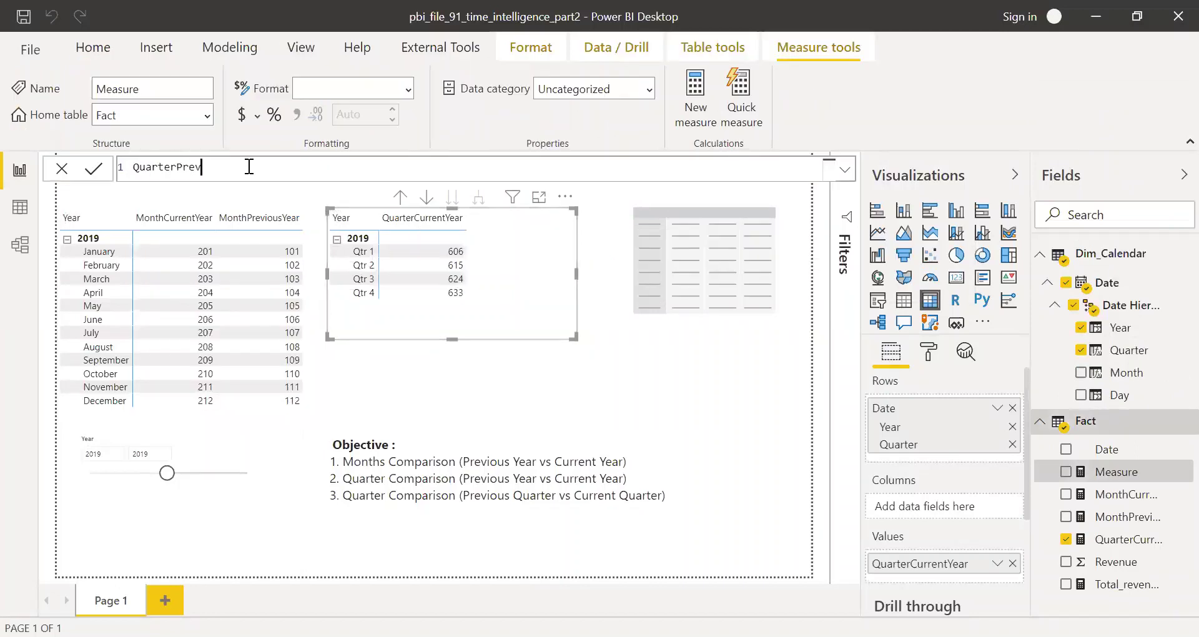
pyautogui.write('iousYear = CALCULATE(')
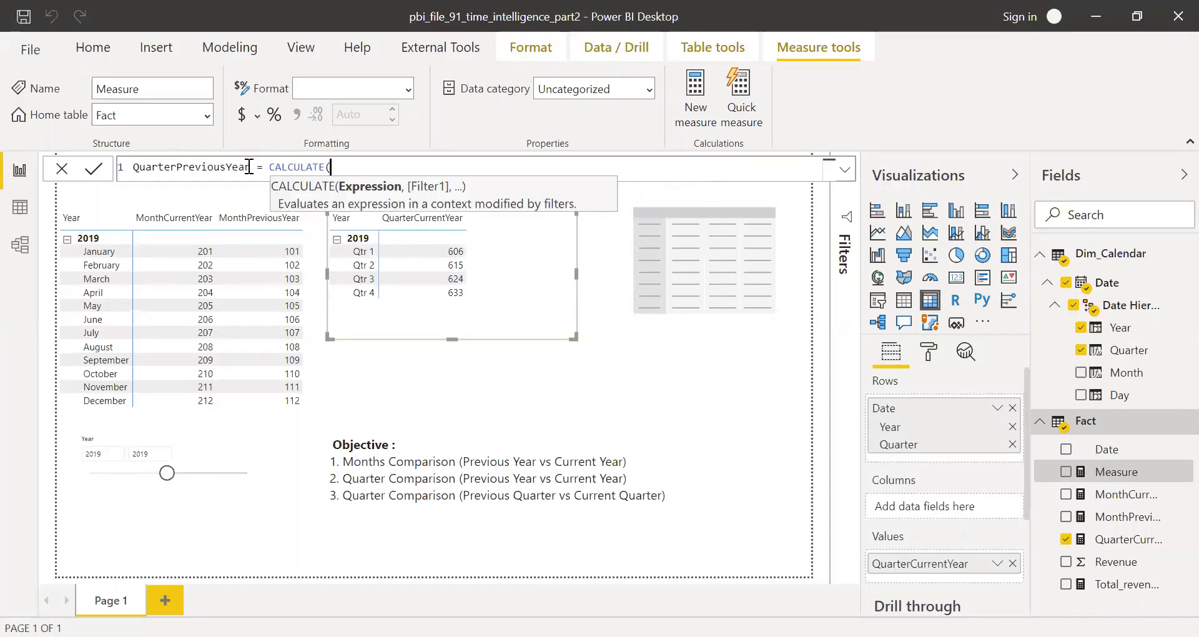
pyautogui.write('tot')
pyautogui.press('Down')
pyautogui.press('Down')
pyautogui.press('Down')
pyautogui.press('Tab')
pyautogui.write(',')
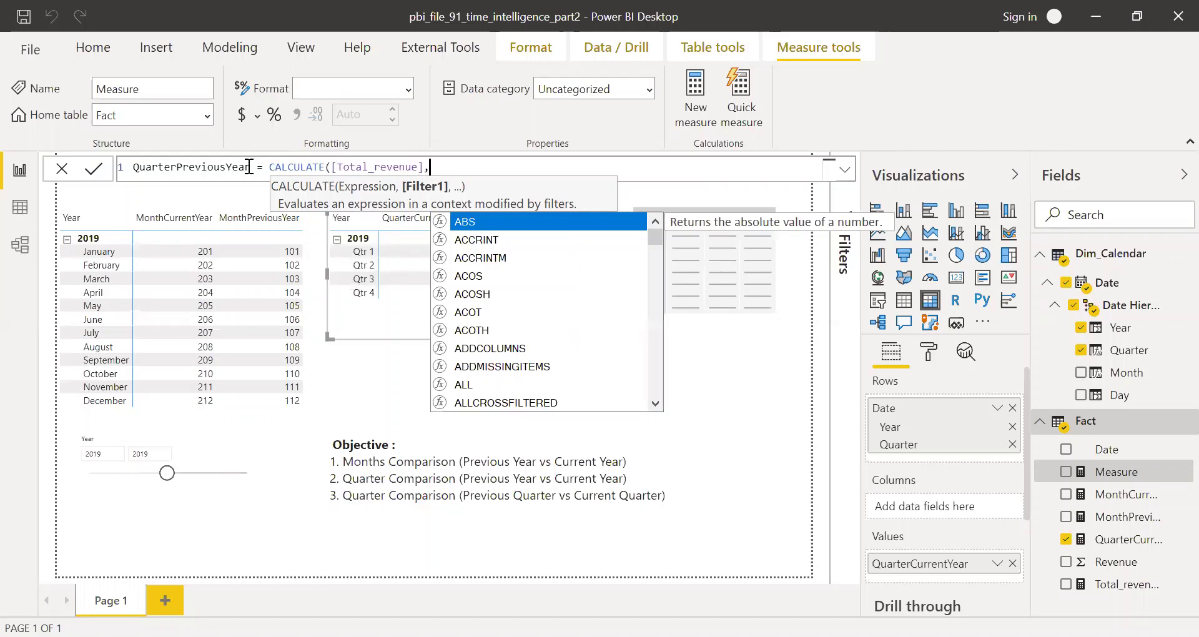
# Complete the QuarterPreviousYear formula with SAMEPERIODLASTYEAR(Dim_Calendar[Date]) as the filter and commit the measure.
pyautogui.write('same')
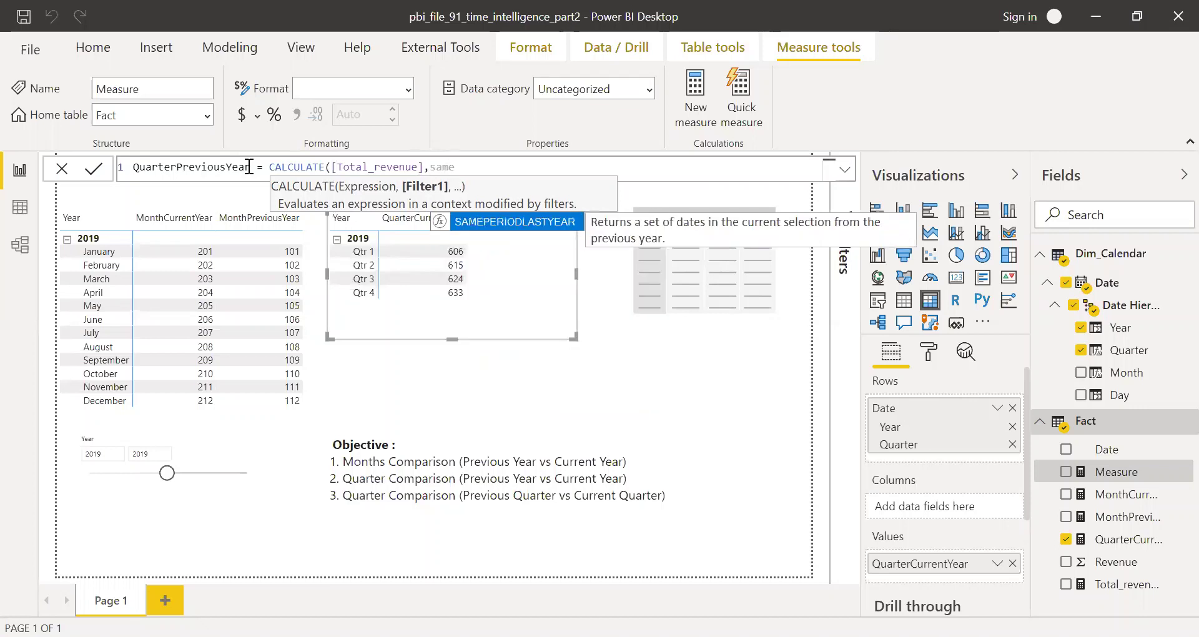
pyautogui.press('Tab')
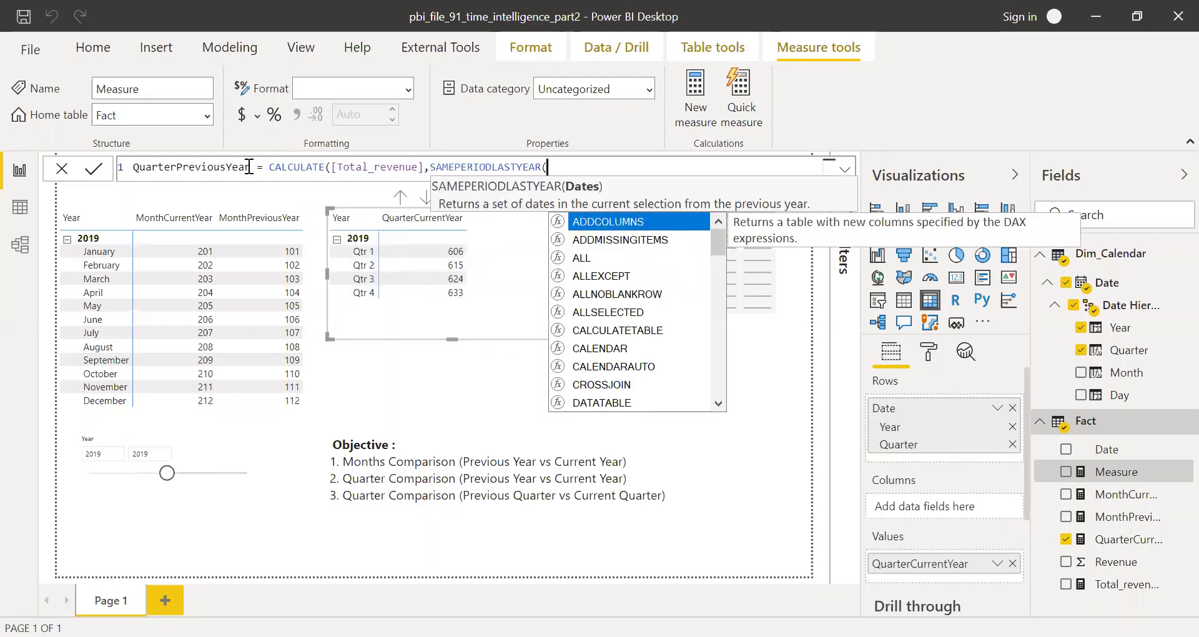
pyautogui.write('dat')
pyautogui.press('Down')
pyautogui.press('Down')
pyautogui.press('Down')
pyautogui.press('Down')
pyautogui.press('Down')
pyautogui.press('Down')
pyautogui.press('Down')
pyautogui.press('Tab')
pyautogui.write('))')
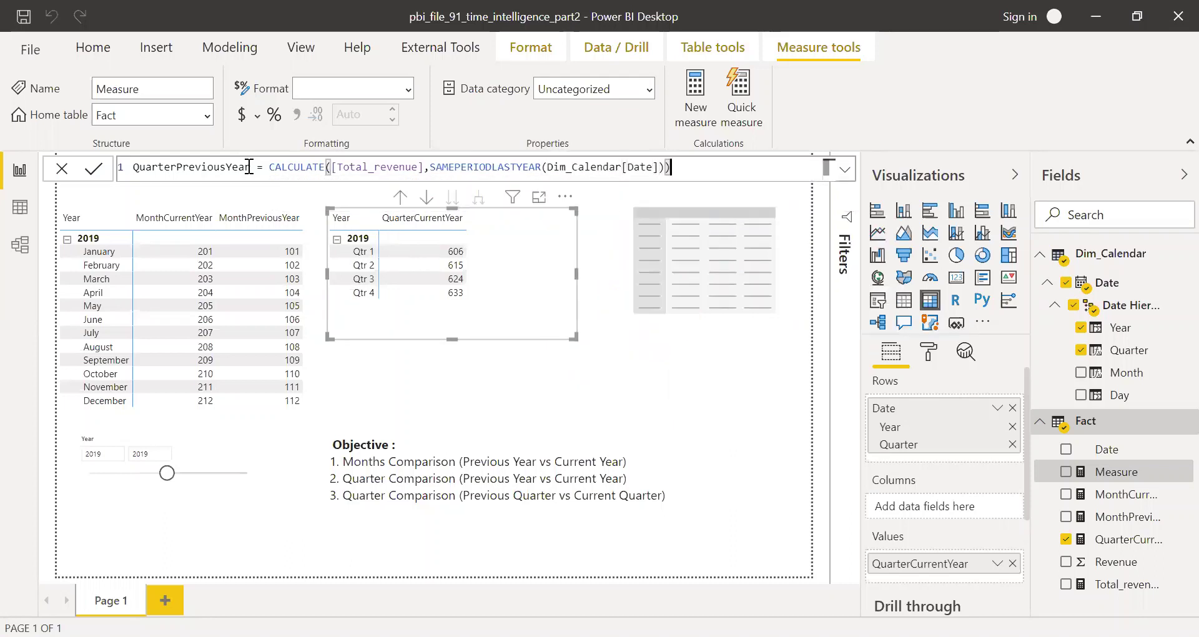
pyautogui.press('Return')
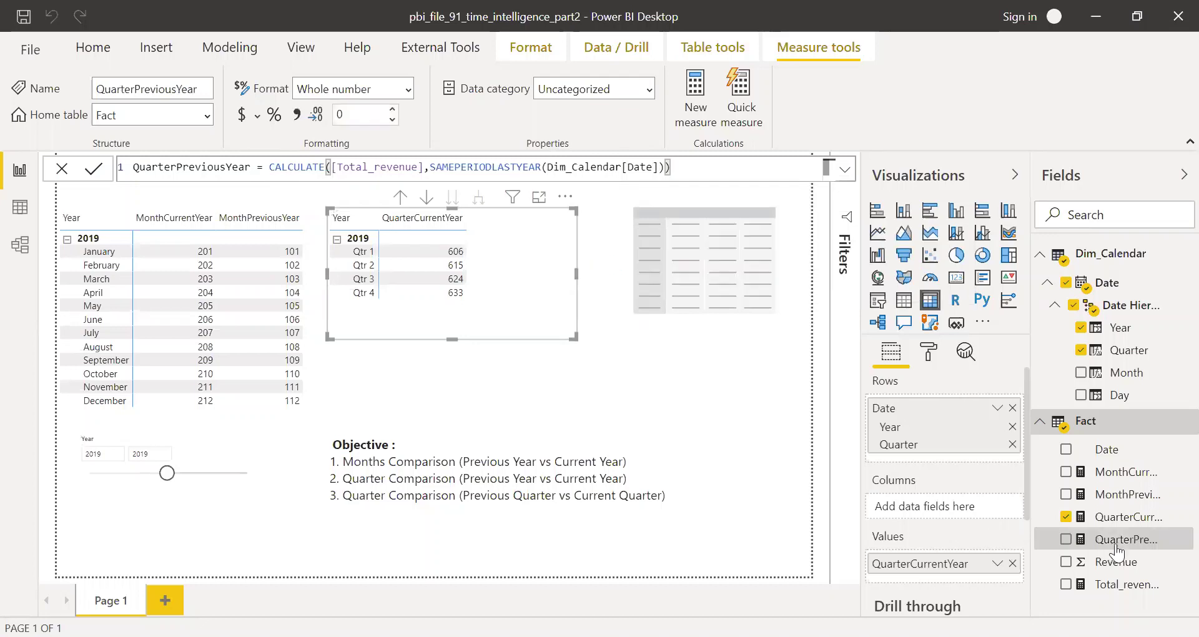
# Add QuarterPreviousYear to the quarterly matrix's values below QuarterCurrentYear and deselect the matrix.
pyautogui.moveTo(1118, 540); pyautogui.dragTo(951, 580)
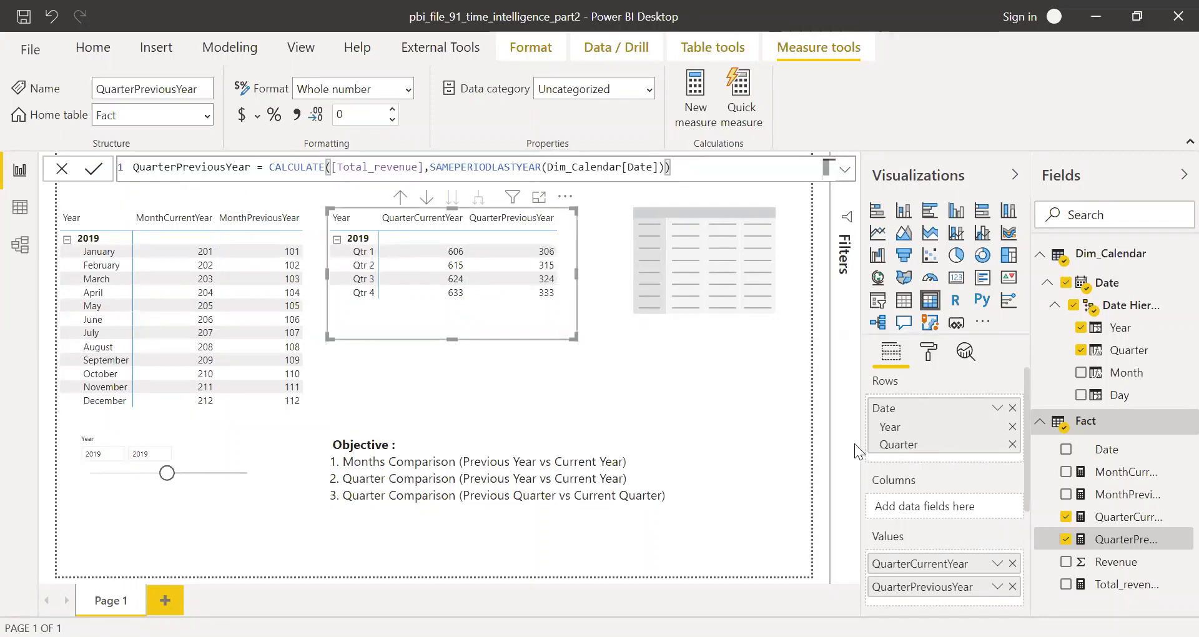
pyautogui.click(781, 429)
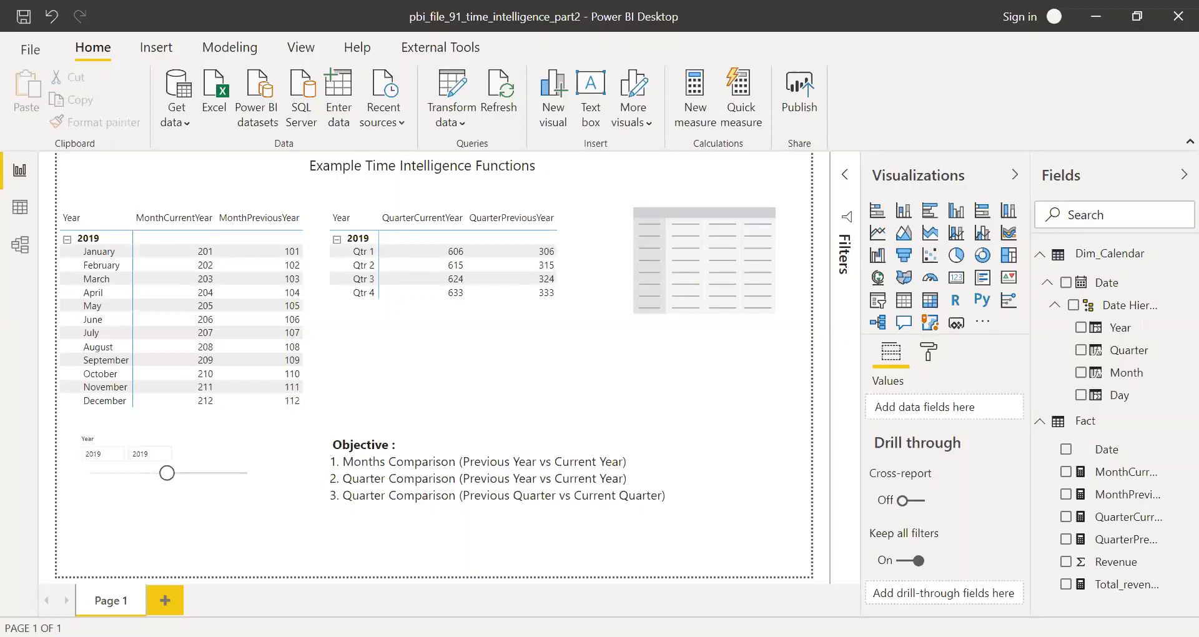
# Create a Fact table measure named PreviousQuarter and start its formula with CALCULATE([Total_revenue] as the expression.
pyautogui.rightClick(1102, 427)
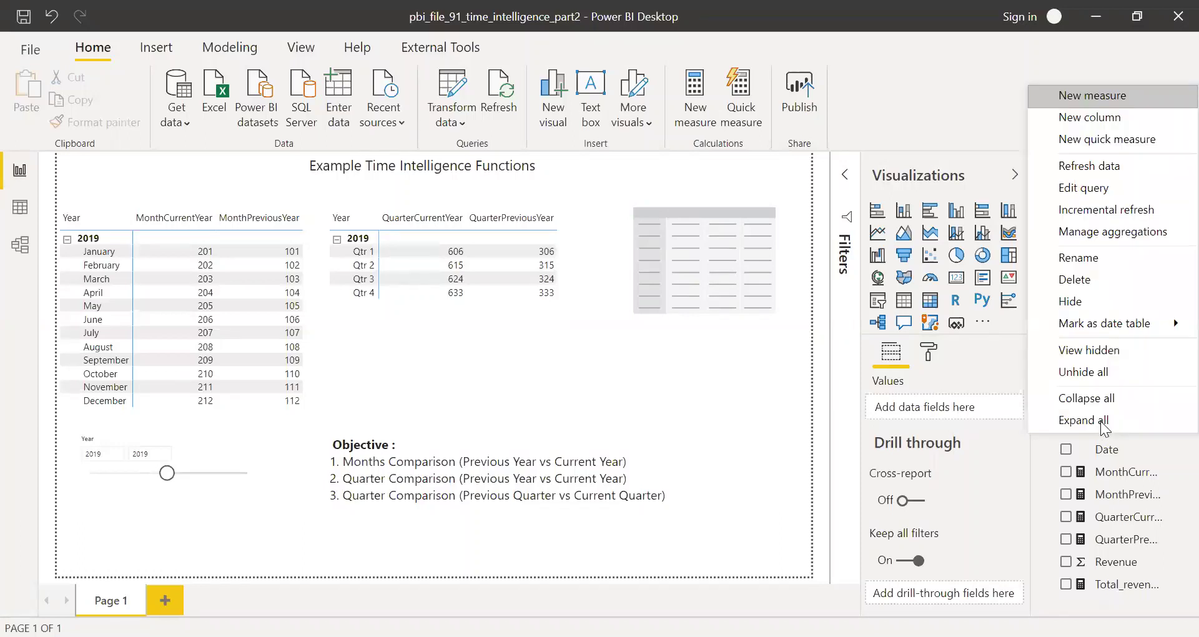
pyautogui.click(1099, 101)
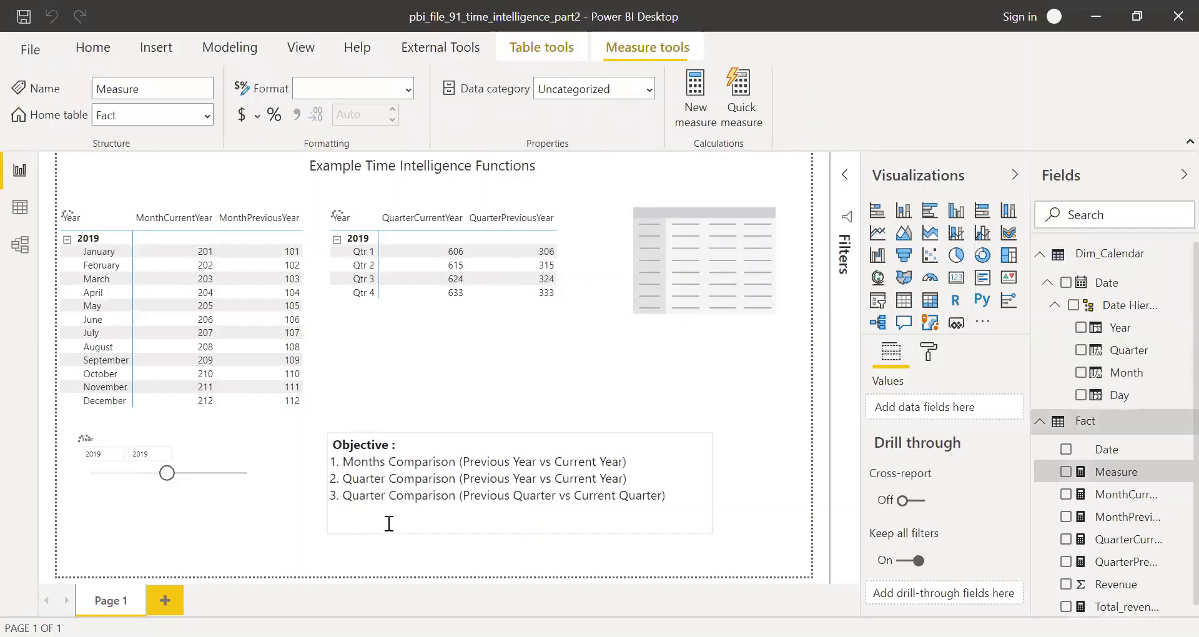
pyautogui.write('Previus')
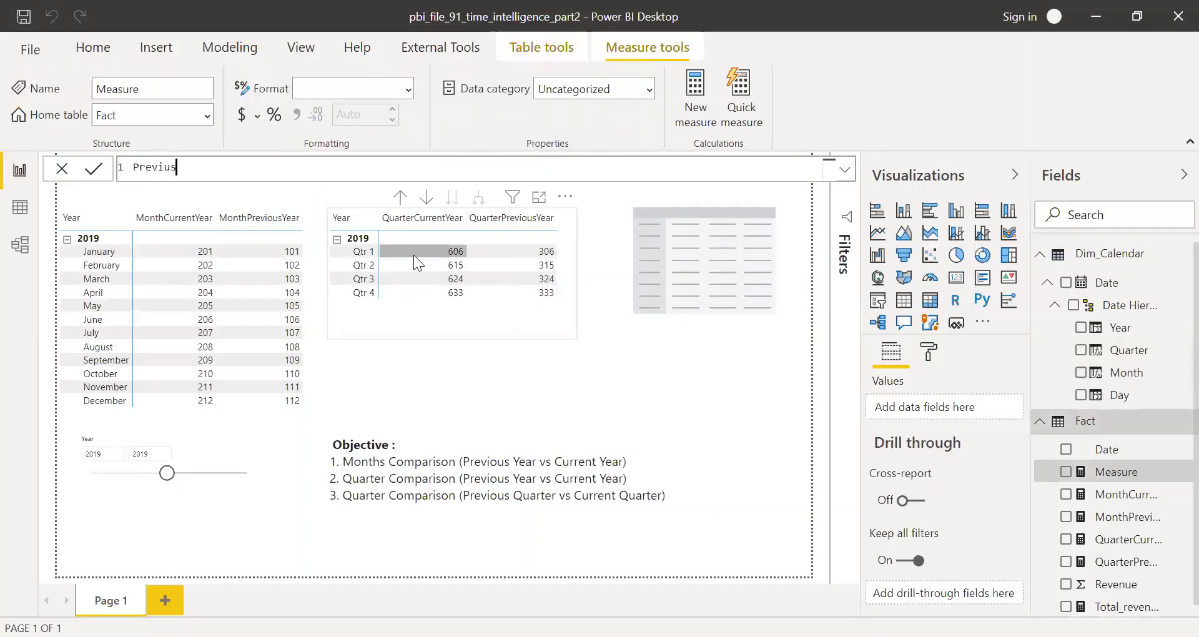
pyautogui.press('BackSpace')
pyautogui.press('BackSpace')
pyautogui.write('ousQuarter = ca')
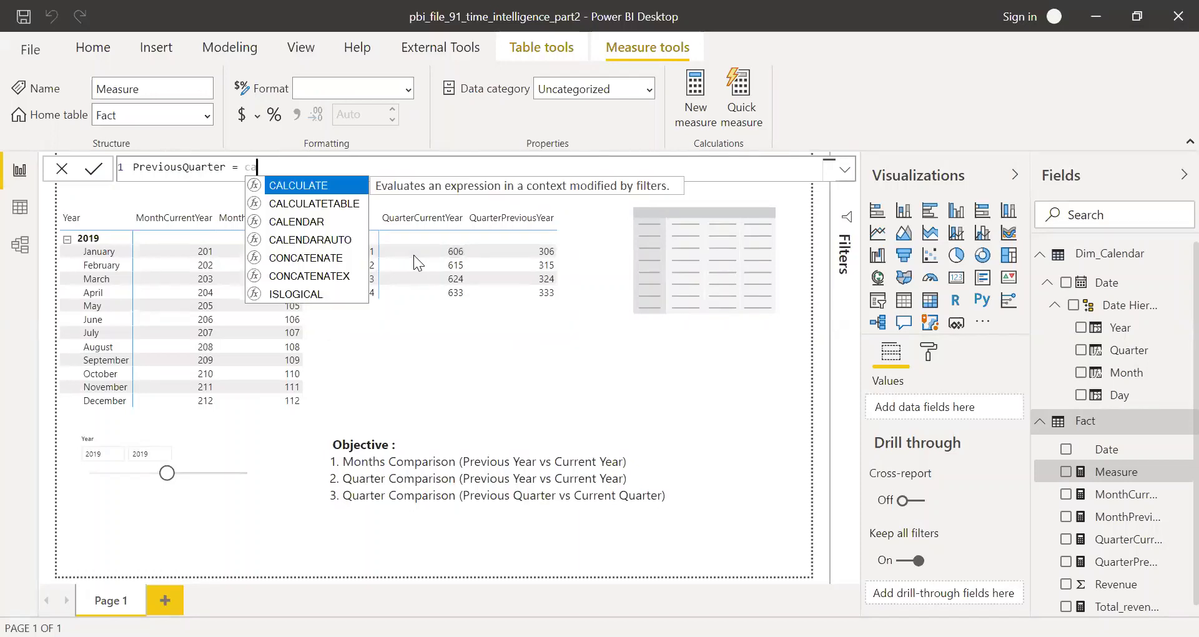
pyautogui.press('Escape')
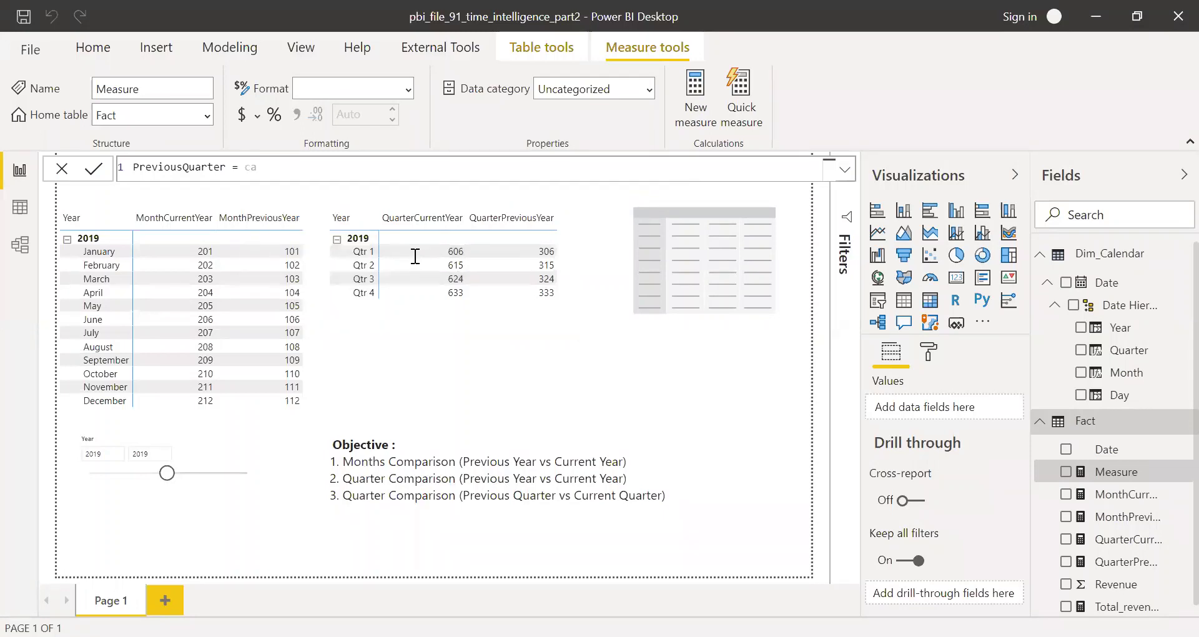
pyautogui.write('lc')
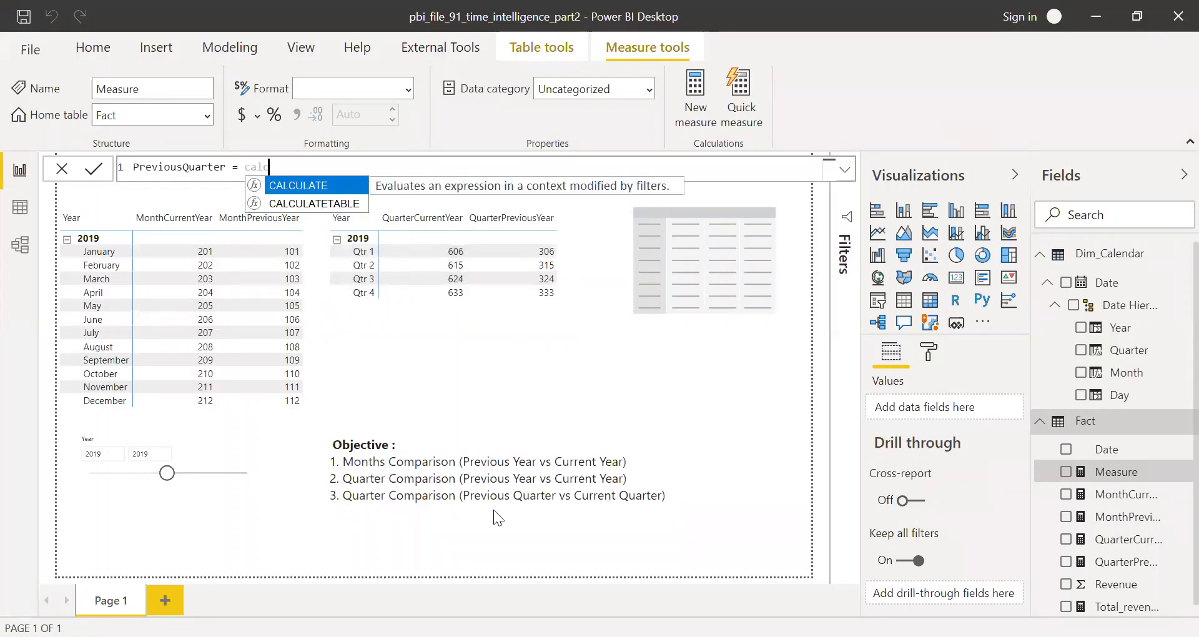
pyautogui.press('Tab')
pyautogui.write('total')
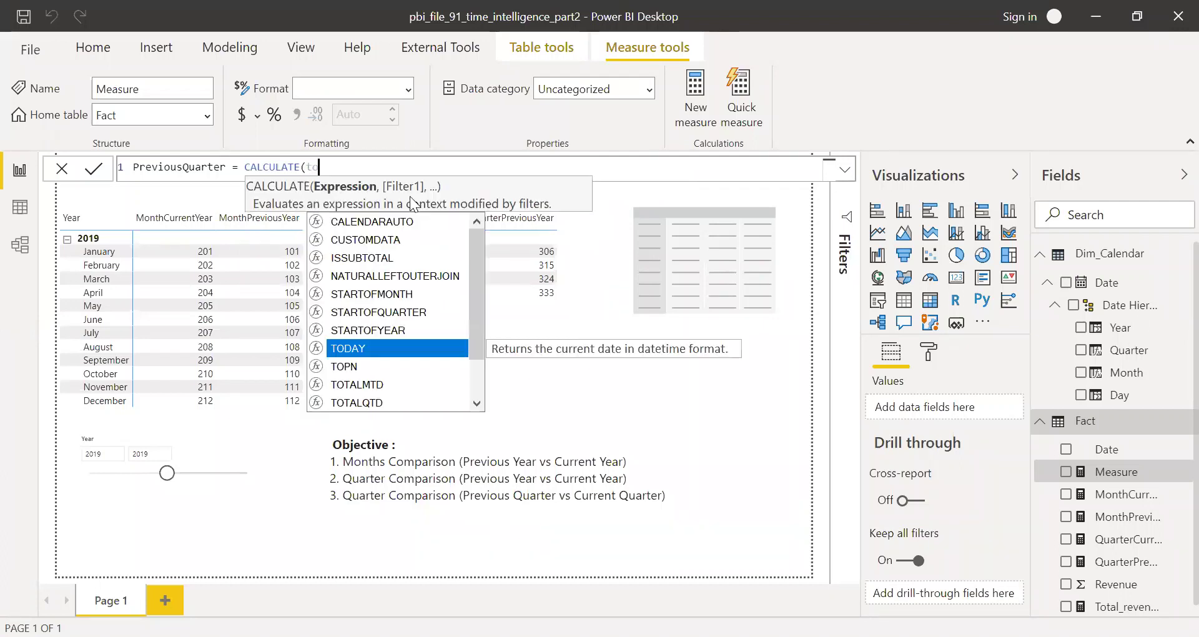
pyautogui.press('Down')
pyautogui.press('Down')
pyautogui.press('Down')
pyautogui.press('Tab')
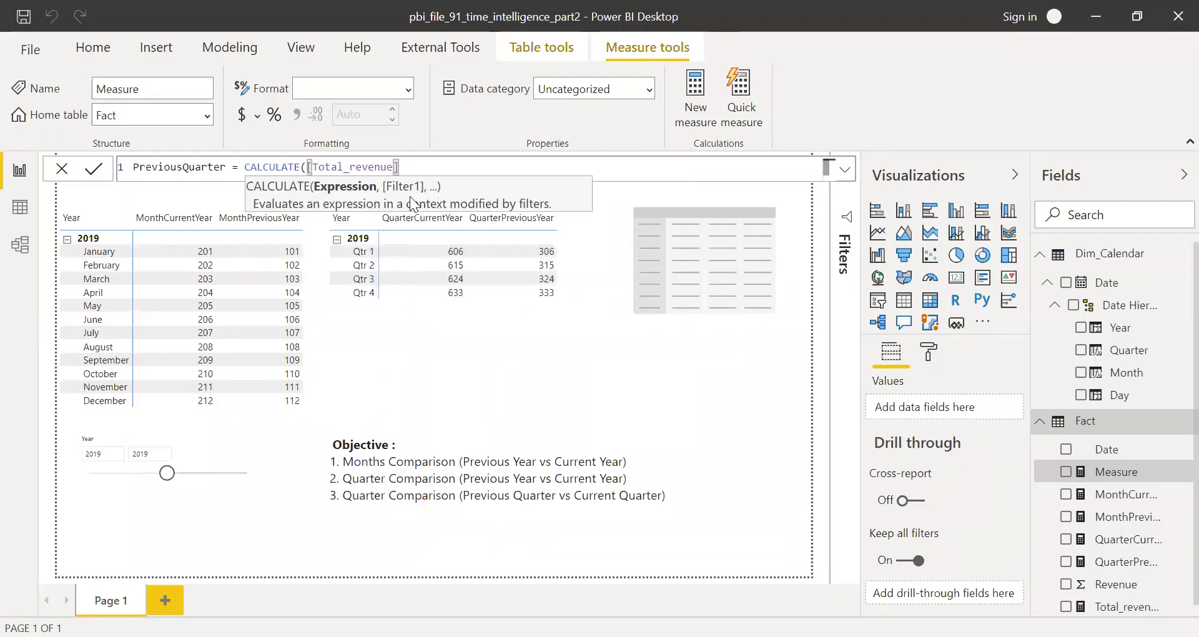
# Add a DATEADD filter to the PreviousQuarter formula with Dim_Calendar[Date] as its dates argument.
pyautogui.write(',date')
pyautogui.press('Down')
pyautogui.press('Tab')
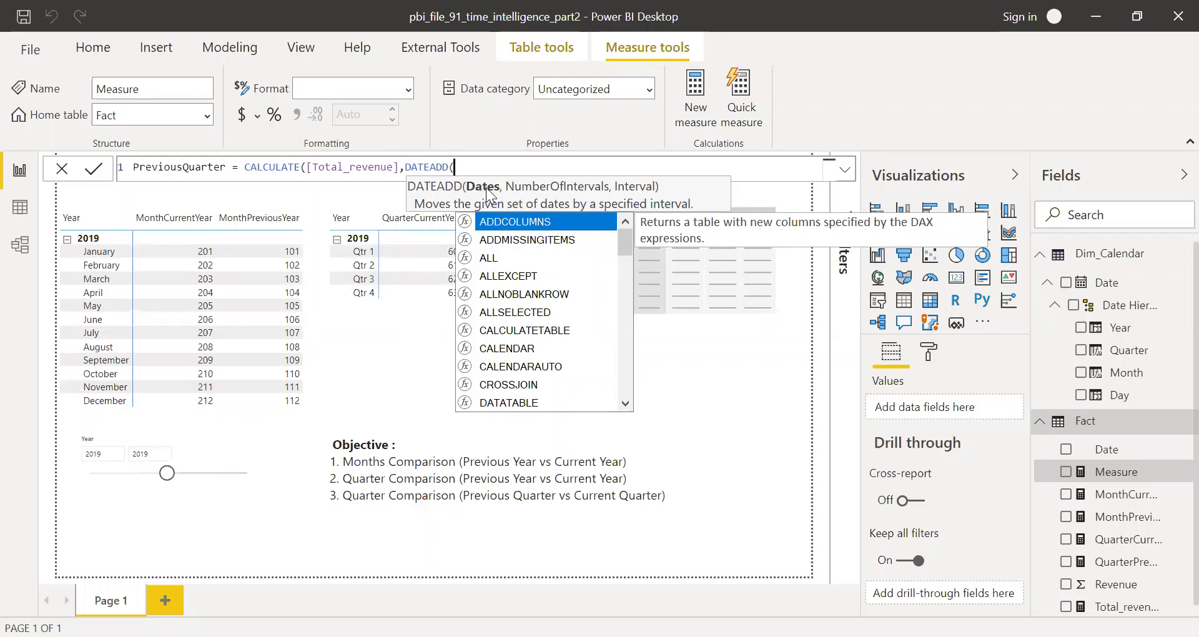
pyautogui.write('date')
pyautogui.press('Down')
pyautogui.press('Down')
pyautogui.press('Down')
pyautogui.press('Down')
pyautogui.press('Down')
pyautogui.press('Down')
pyautogui.press('Tab')
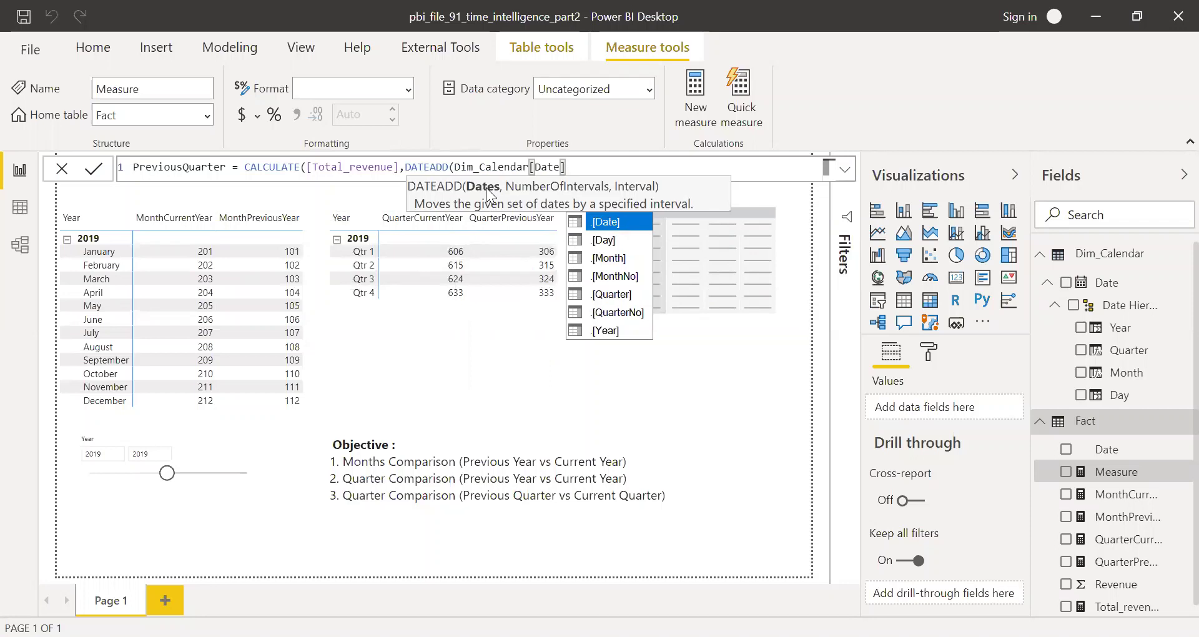
# Complete the PreviousQuarter formula with -1 as the number of intervals and QUARTER as the interval, and commit the measure.
pyautogui.write(',')
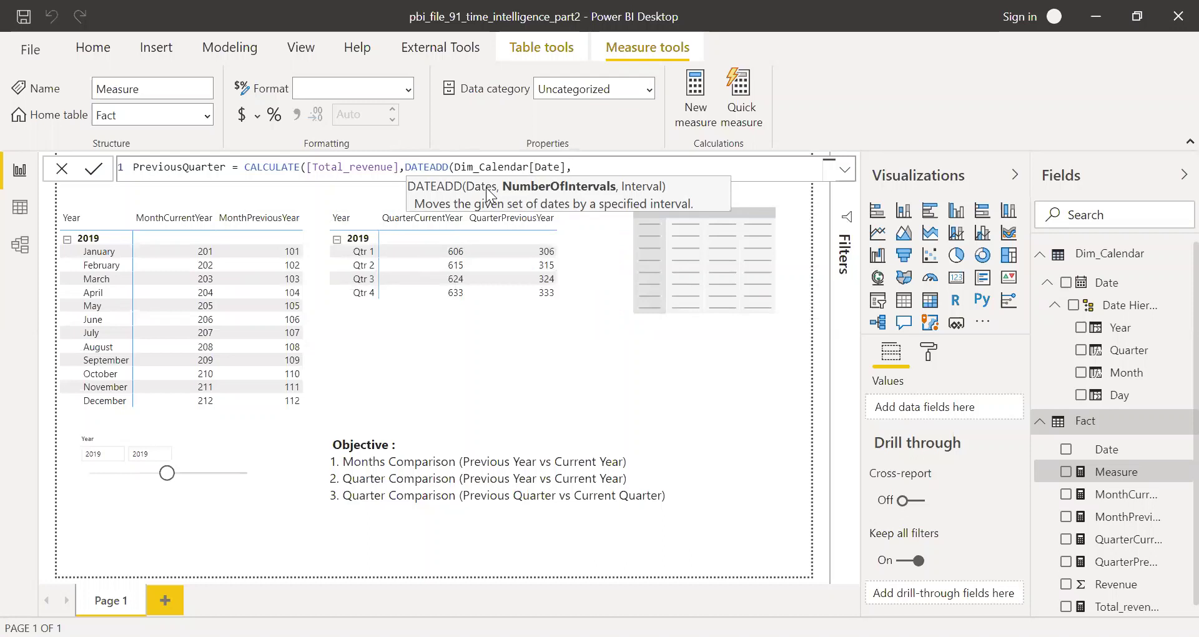
pyautogui.write('-1')
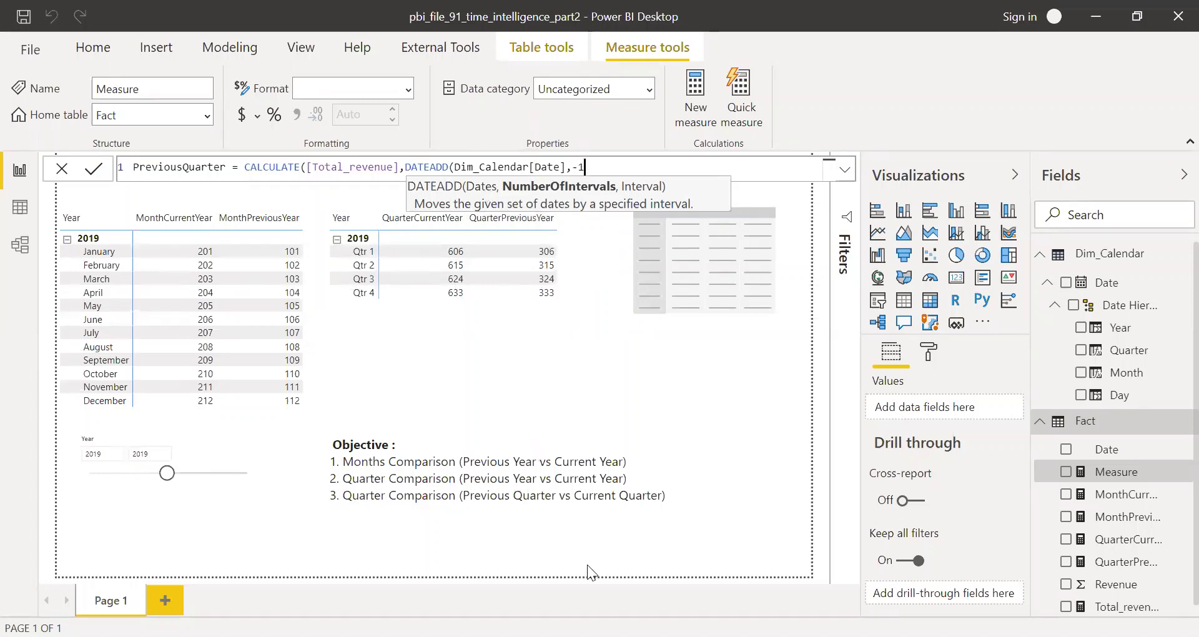
pyautogui.hotkey('alt', 'Tab')
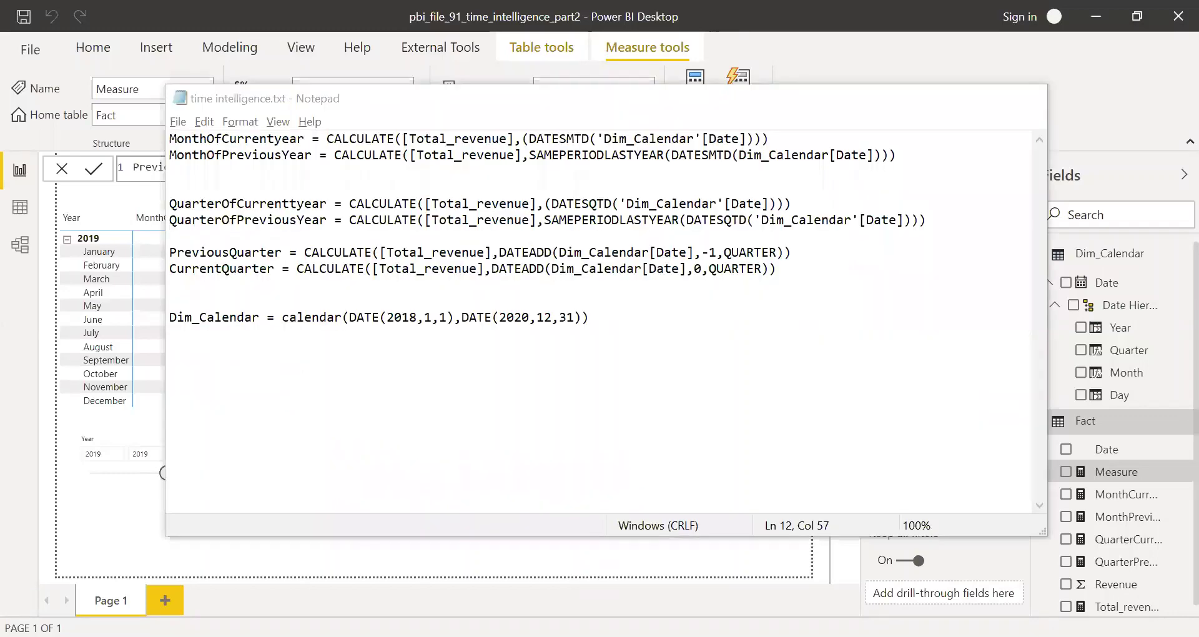
pyautogui.hotkey('alt', 'Tab')
pyautogui.press('Down')
pyautogui.press('Down')
pyautogui.press('Tab')
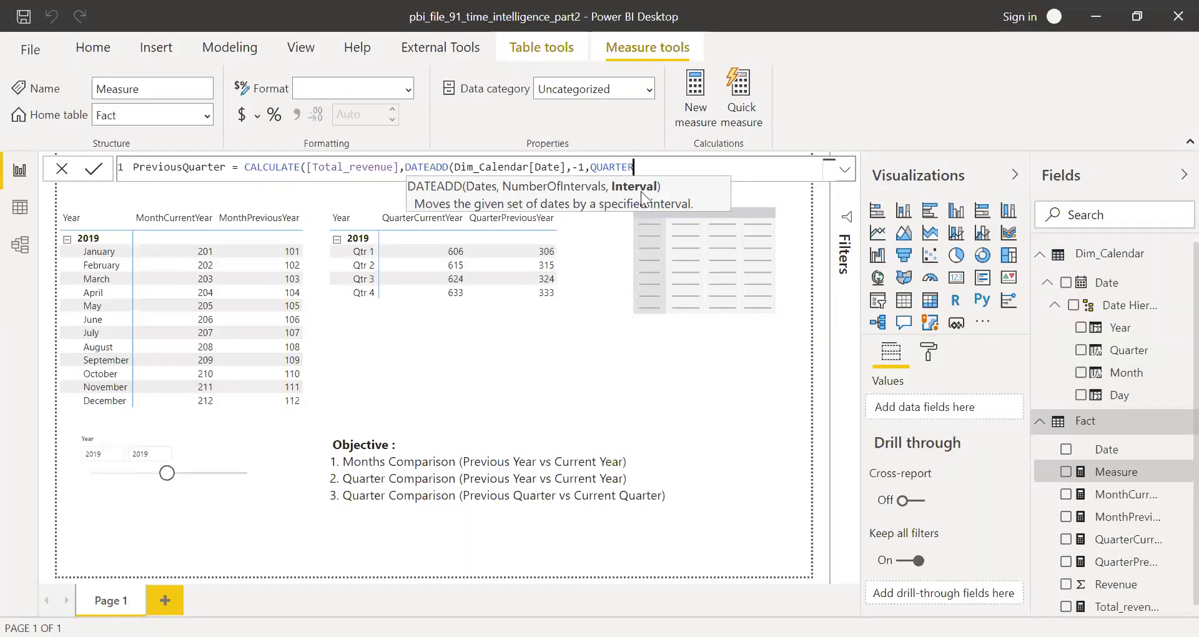
pyautogui.write('))')
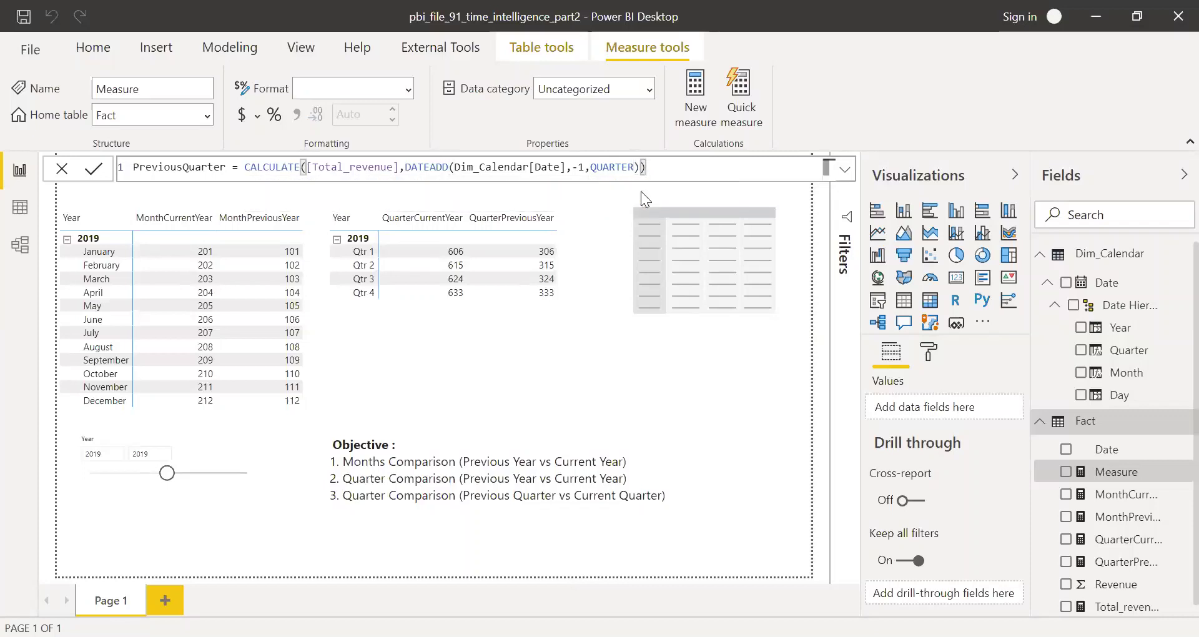
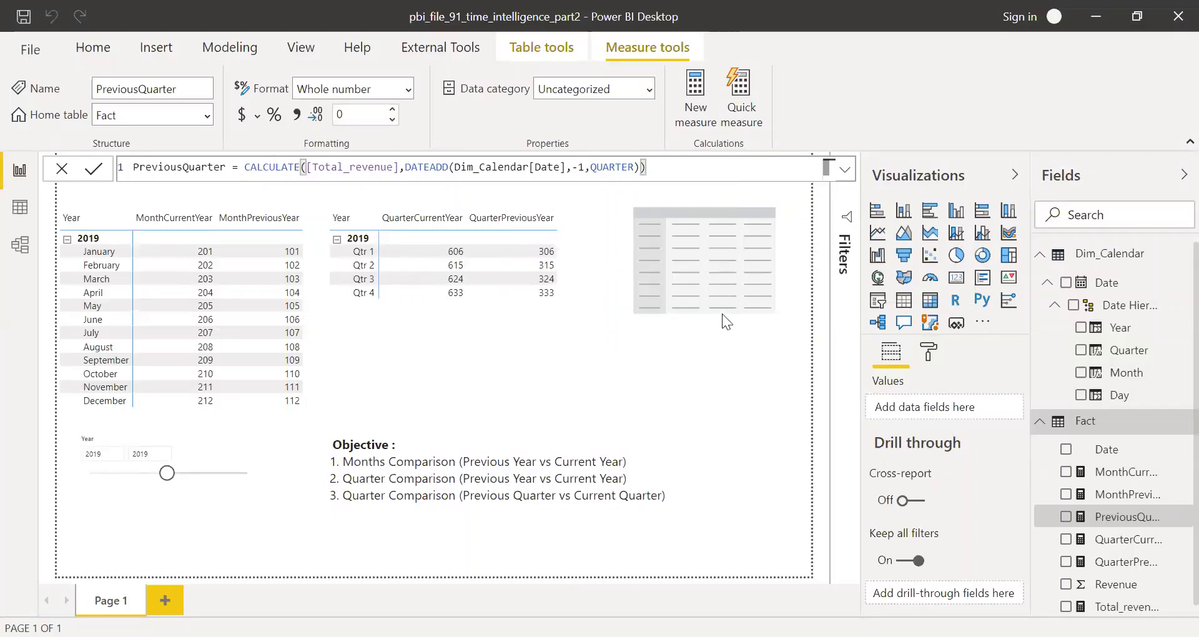
# Select the empty third matrix and add the PreviousQuarter measure to its values.
pyautogui.click(866, 355)
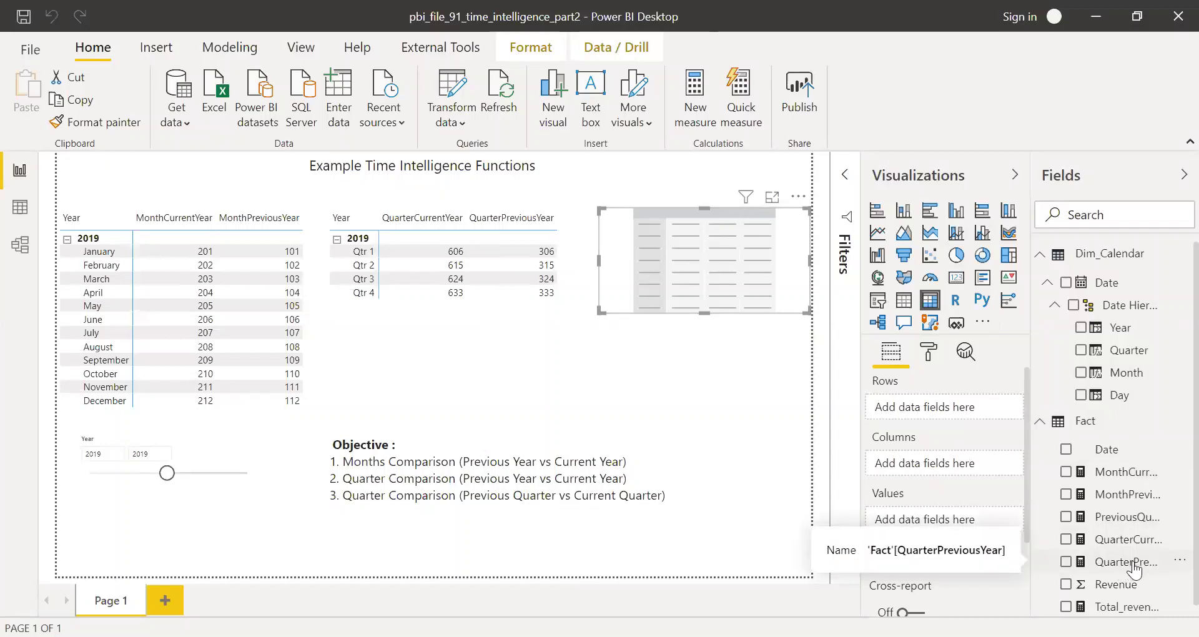
pyautogui.moveTo(1135, 569); pyautogui.dragTo(551, 592)
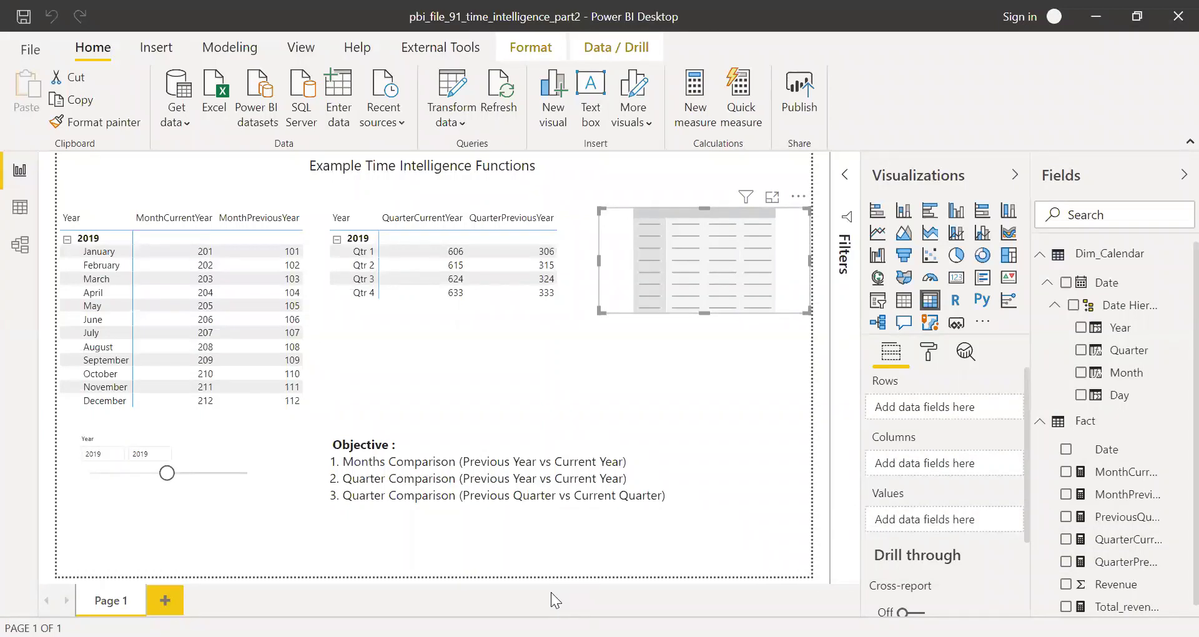
pyautogui.moveTo(903, 543); pyautogui.dragTo(903, 543)
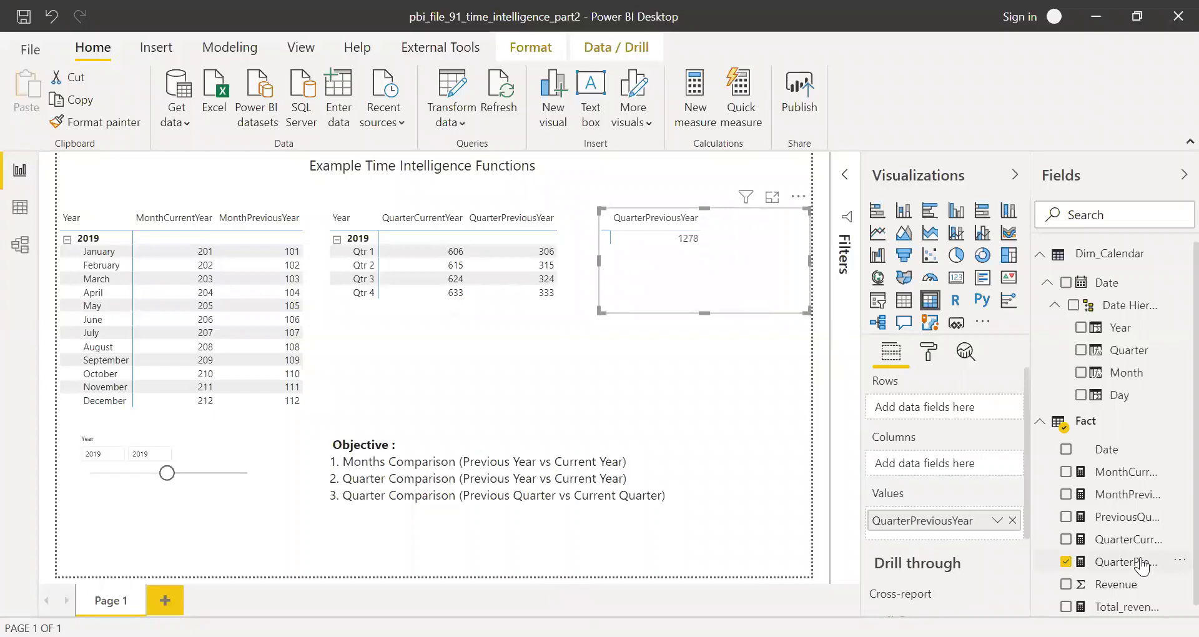
pyautogui.hotkey('ctrl', 'z')
pyautogui.moveTo(1127, 517); pyautogui.dragTo(1011, 521)
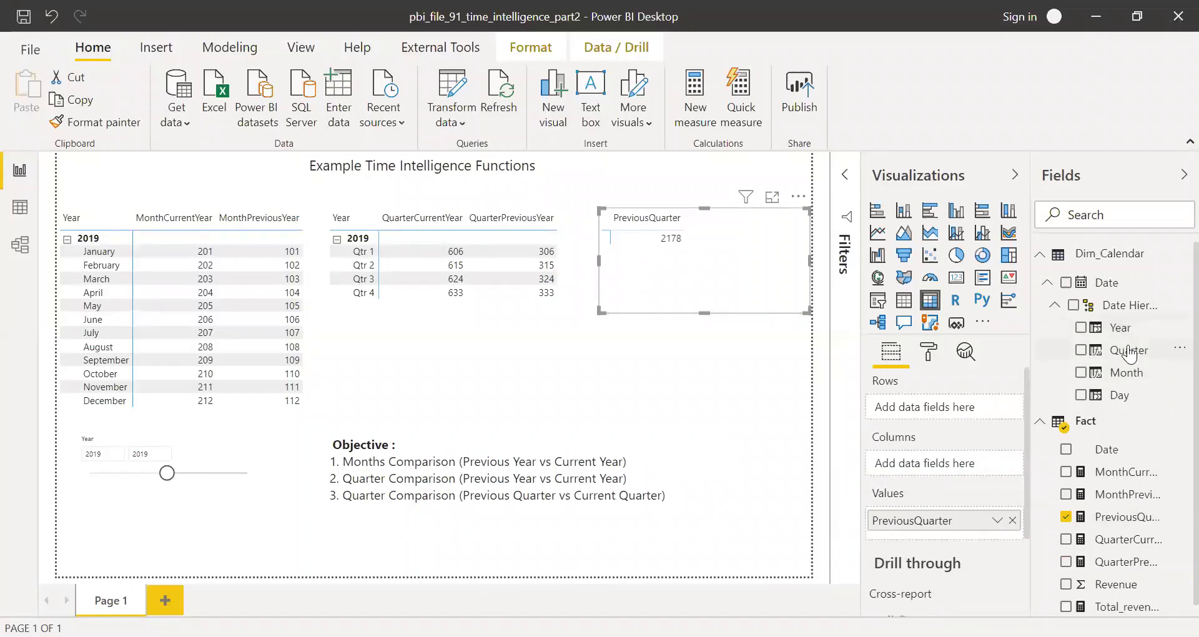
# Set the third matrix's rows to Year and Quarter from the Dim_Calendar date hierarchy and expand 2019.
pyautogui.moveTo(1127, 352); pyautogui.dragTo(968, 412)
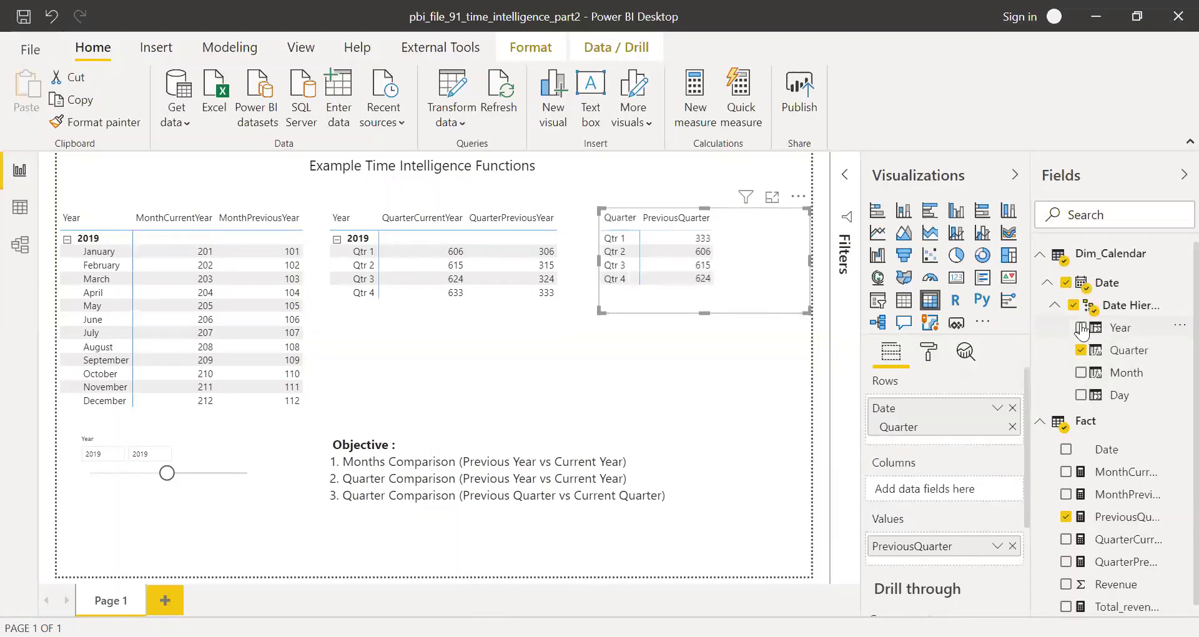
pyautogui.click(1081, 328)
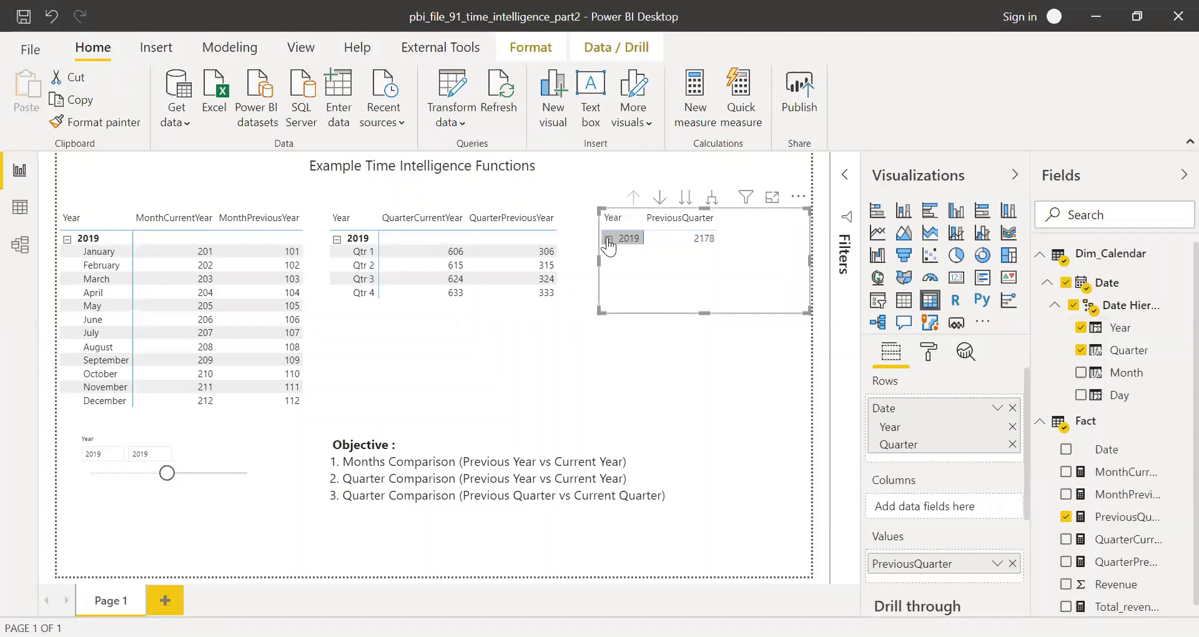
pyautogui.click(608, 239)
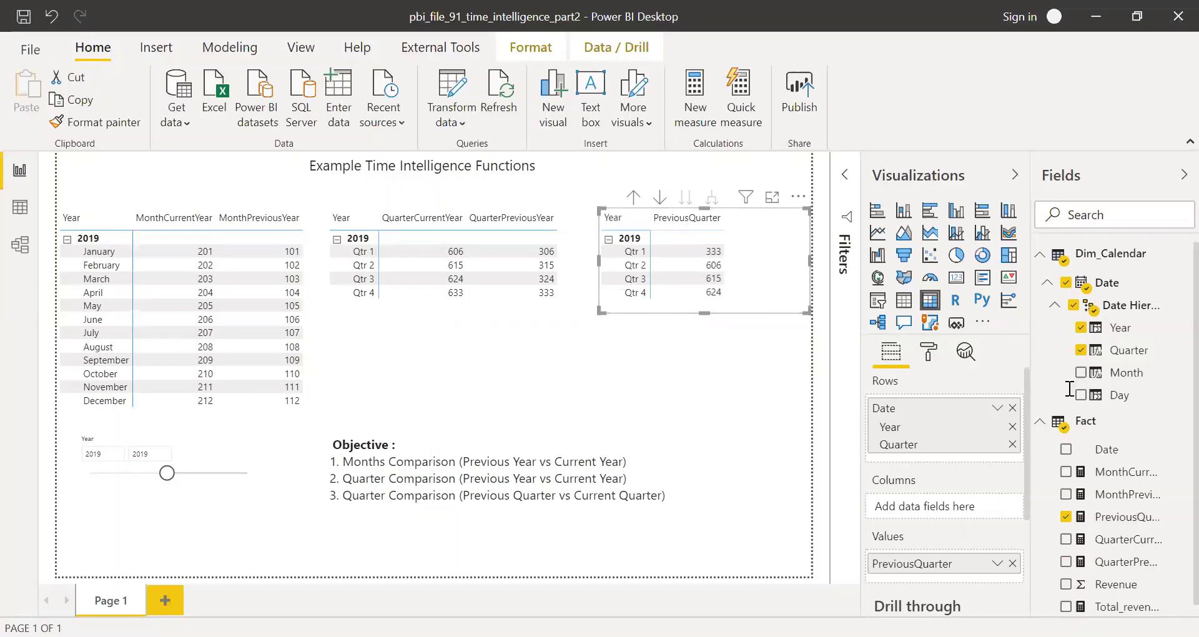
# Create a Fact table measure named CurrentQuarter and start its formula with CALCULATE([Total_revenue], as the expression.
pyautogui.click(1117, 96)
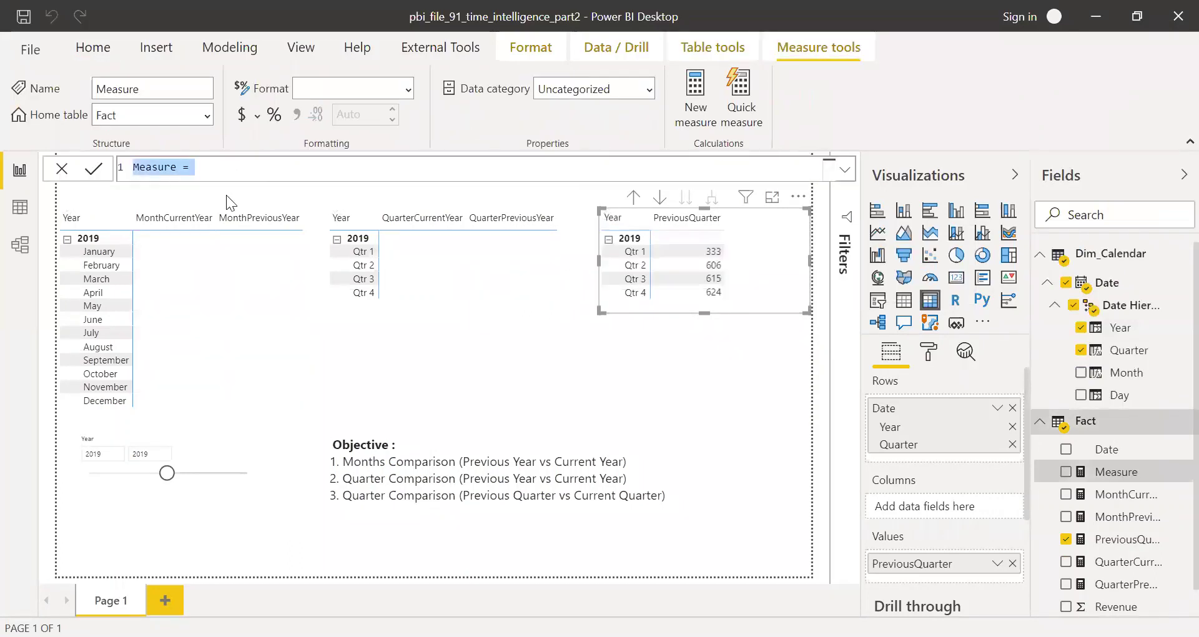
pyautogui.write('CurrentQ')
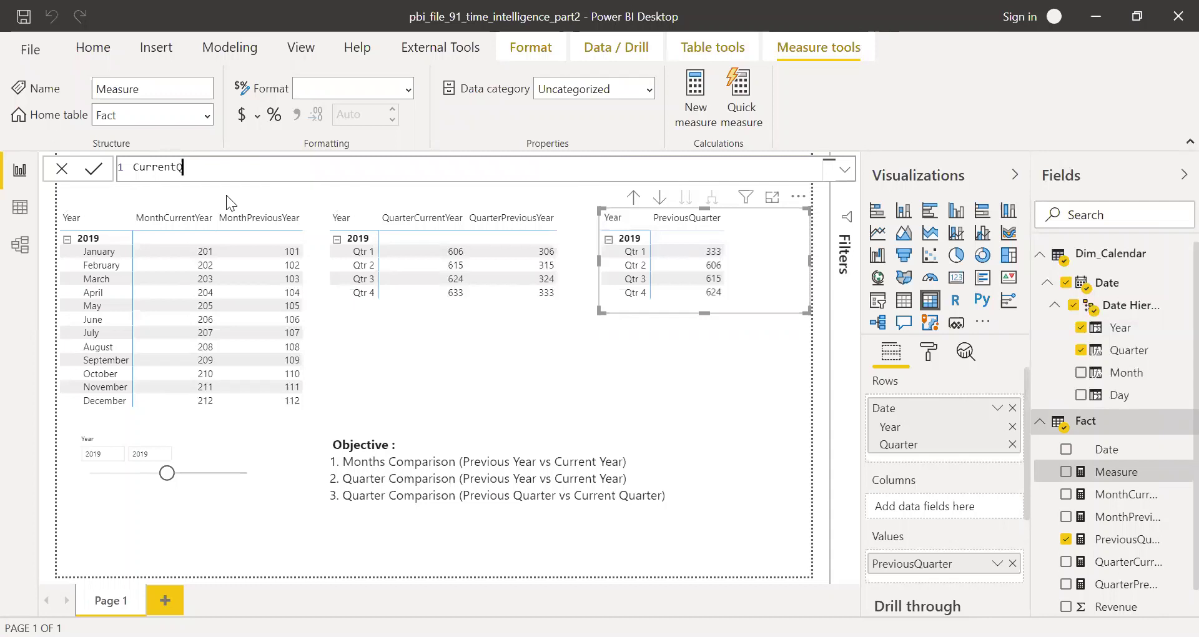
pyautogui.write('uarter = cacl')
pyautogui.press('Tab')
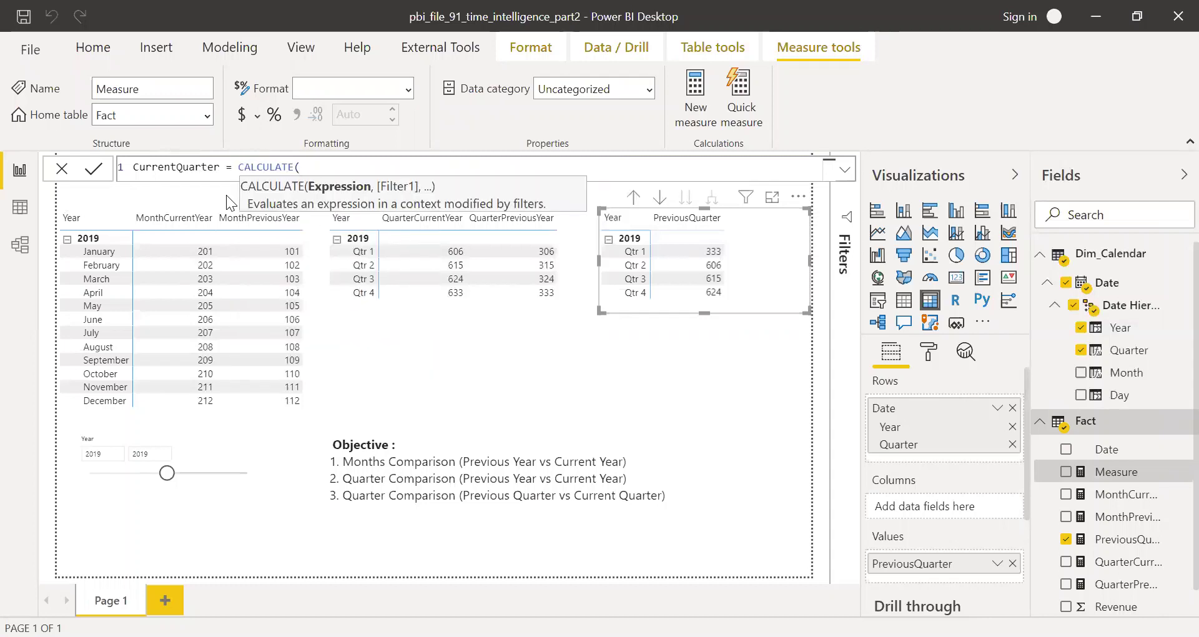
pyautogui.write('tot')
pyautogui.press('Down')
pyautogui.press('Down')
pyautogui.press('Down')
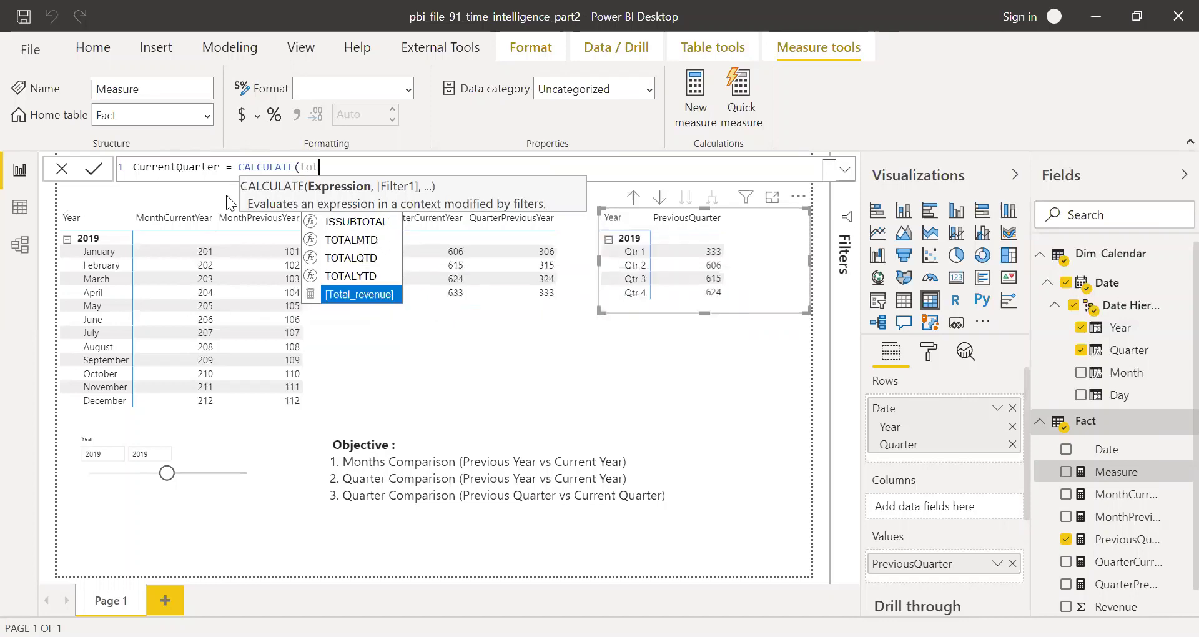
pyautogui.press('Tab')
pyautogui.write(',')
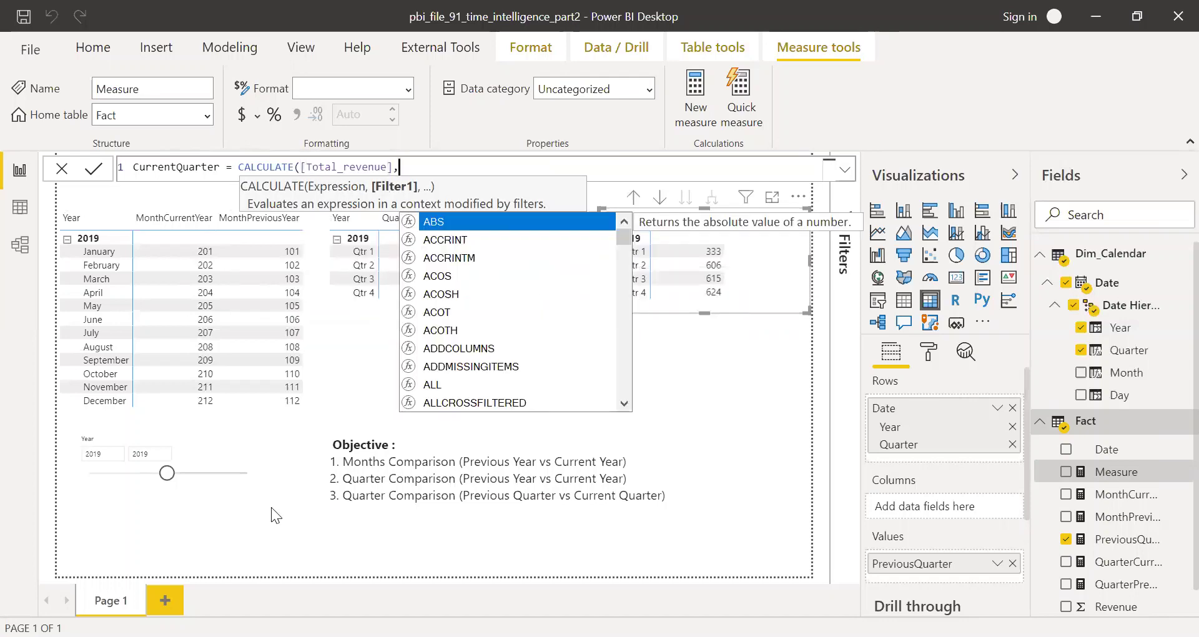
# Add a DATEADD filter to the CurrentQuarter formula with Dim_Calendar[Date] as its dates argument.
pyautogui.write('date')
pyautogui.press('Down')
pyautogui.press('Tab')
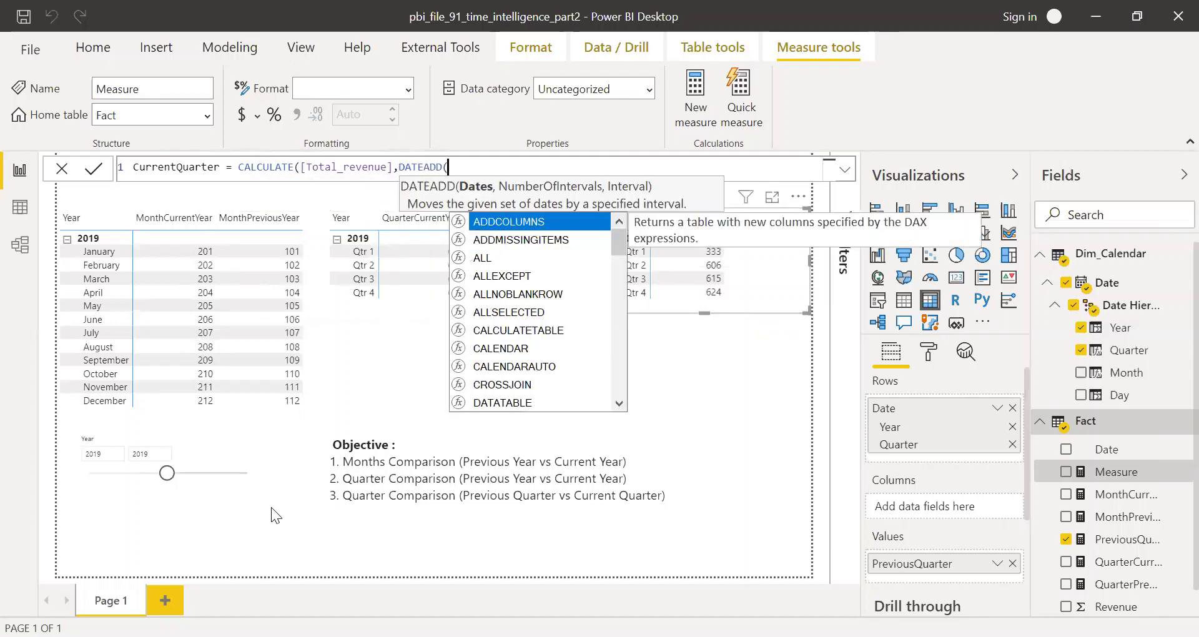
pyautogui.write('date')
pyautogui.press('Down')
pyautogui.press('Down')
pyautogui.press('Down')
pyautogui.press('Down')
pyautogui.press('Down')
pyautogui.press('Down')
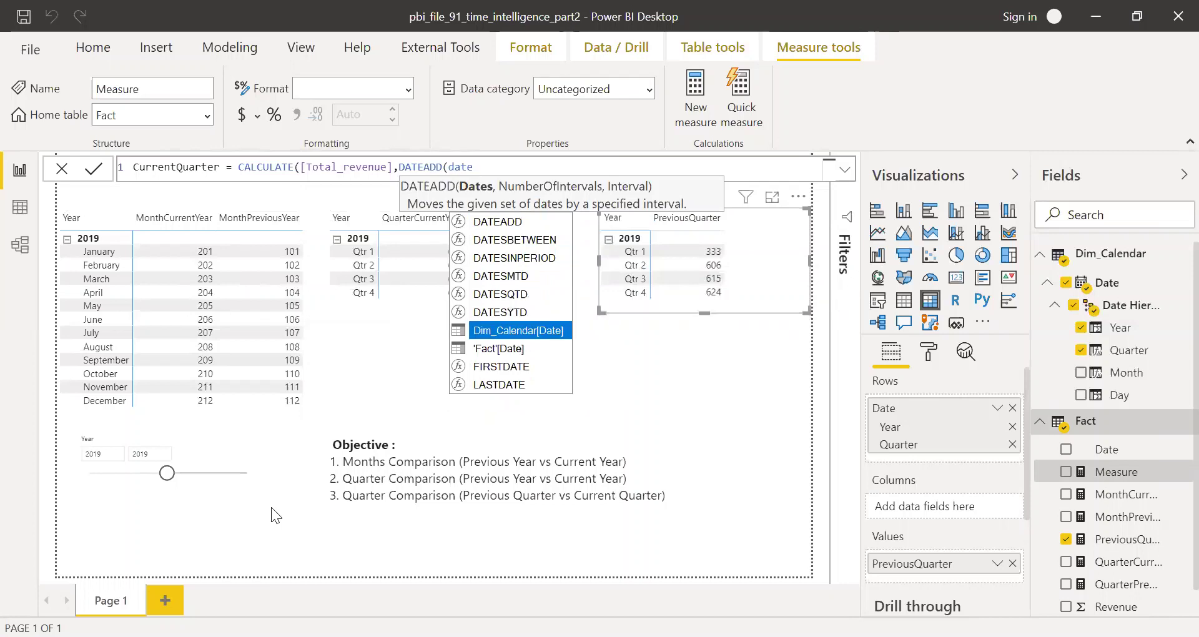
pyautogui.press('Tab')
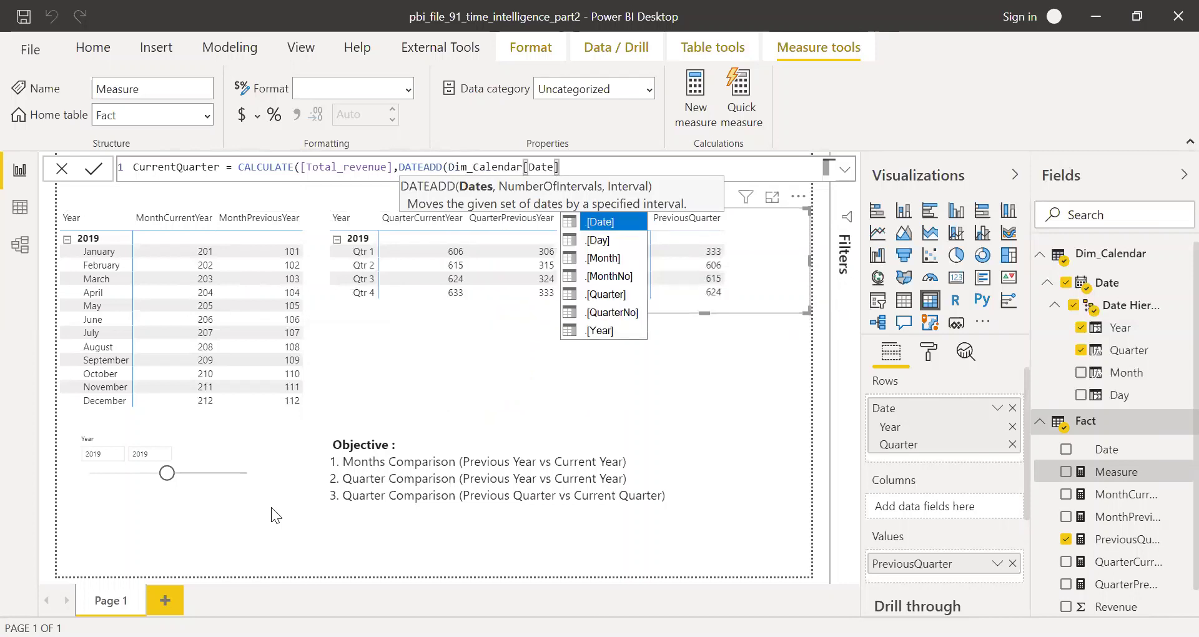
# Complete the CurrentQuarter formula with 0 as the number of intervals and QUARTER as the interval, and commit the measure.
pyautogui.write(',')
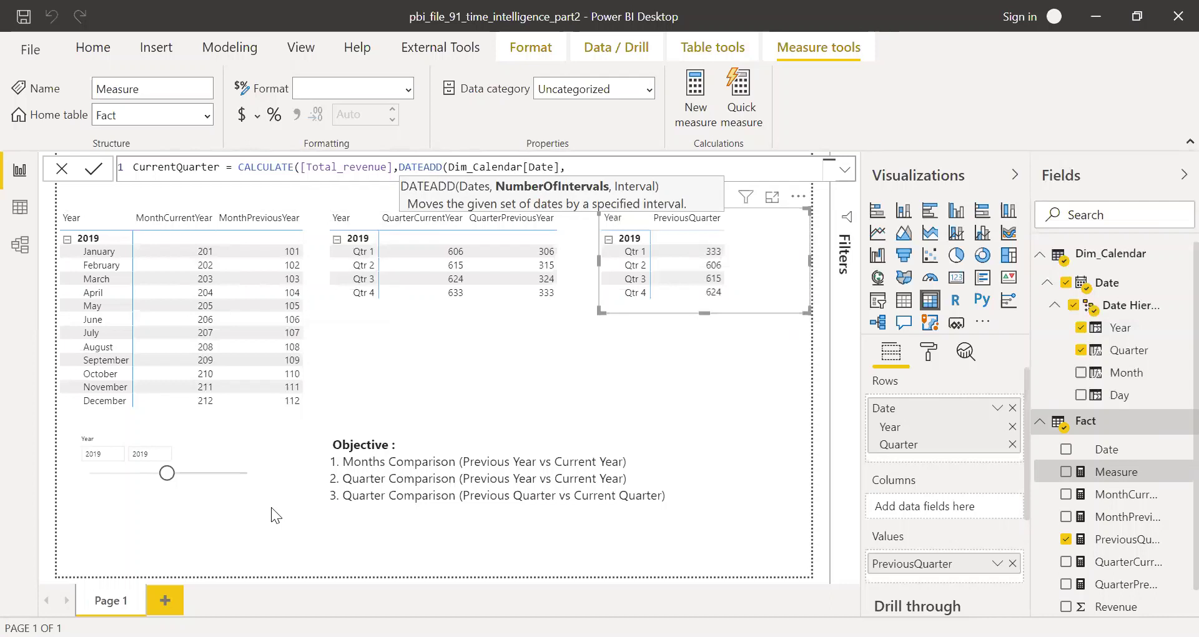
pyautogui.write('0,')
pyautogui.press('Down')
pyautogui.press('Down')
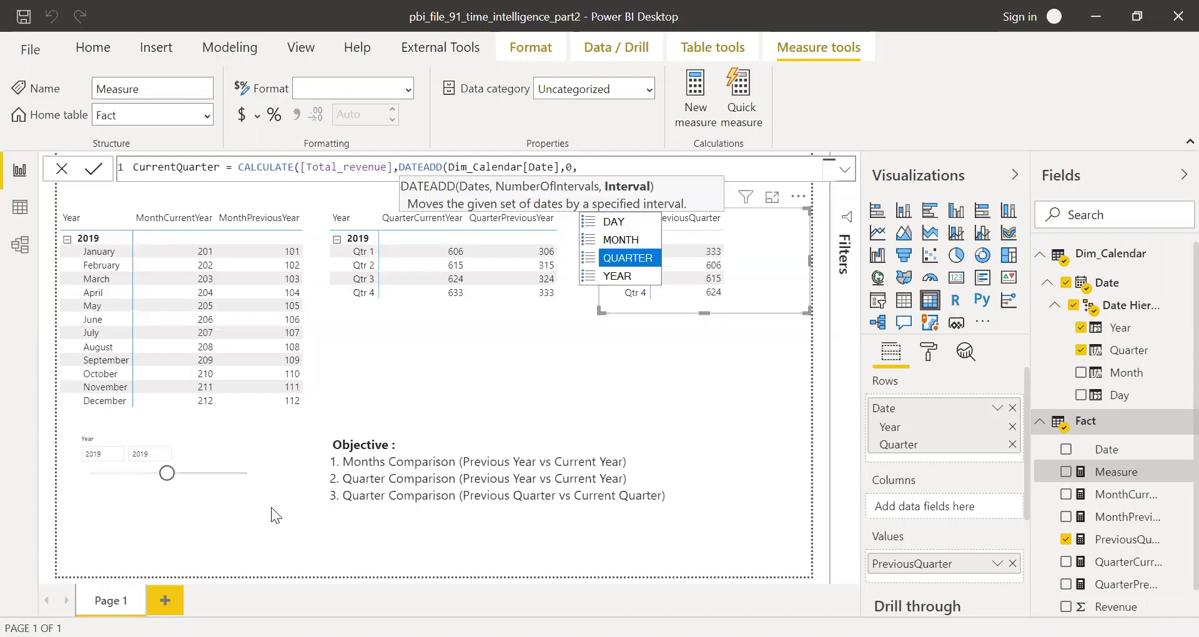
pyautogui.press('Tab')
pyautogui.write('))')
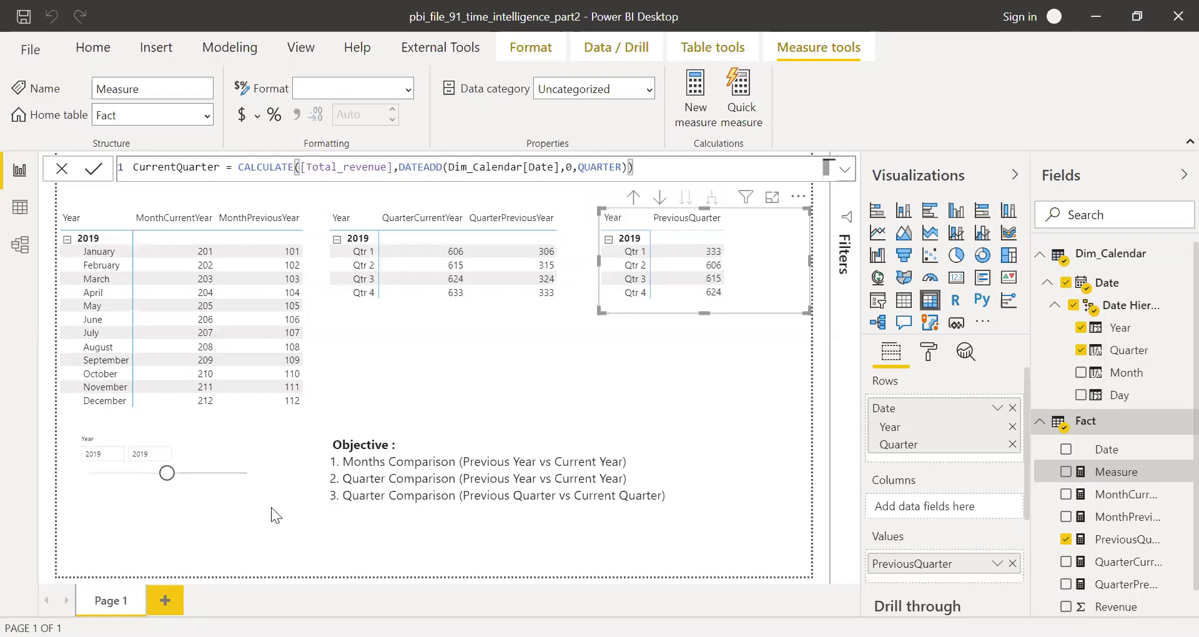
pyautogui.press('Return')
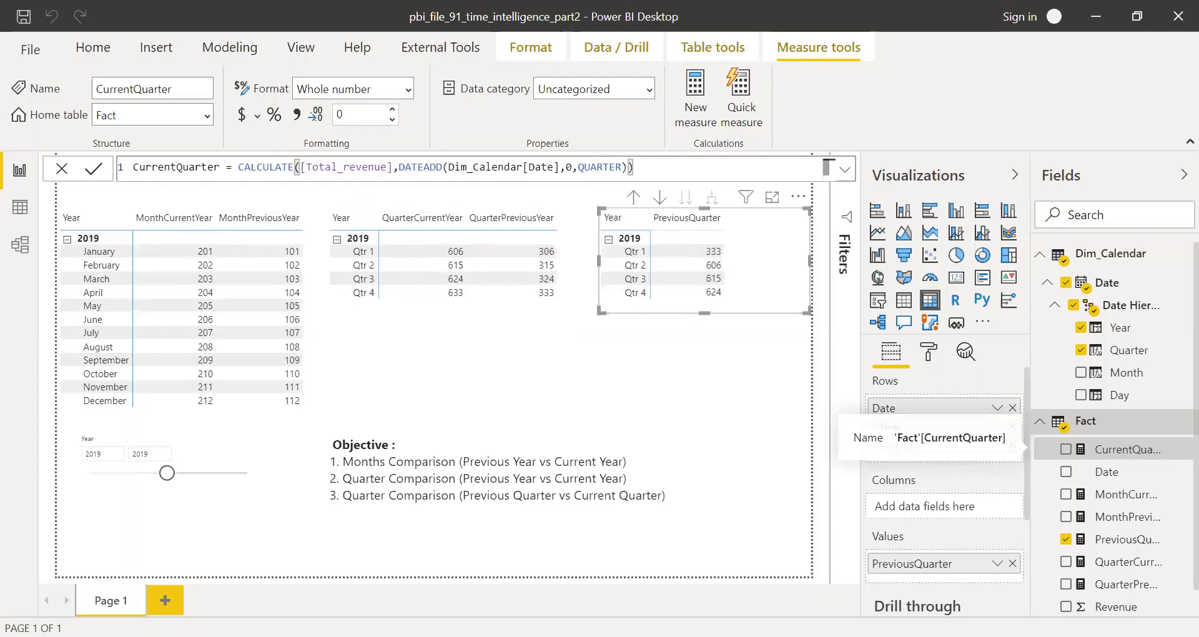
# Add CurrentQuarter to the third matrix's values above PreviousQuarter and deselect the matrix.
pyautogui.moveTo(1124, 449); pyautogui.dragTo(954, 565)
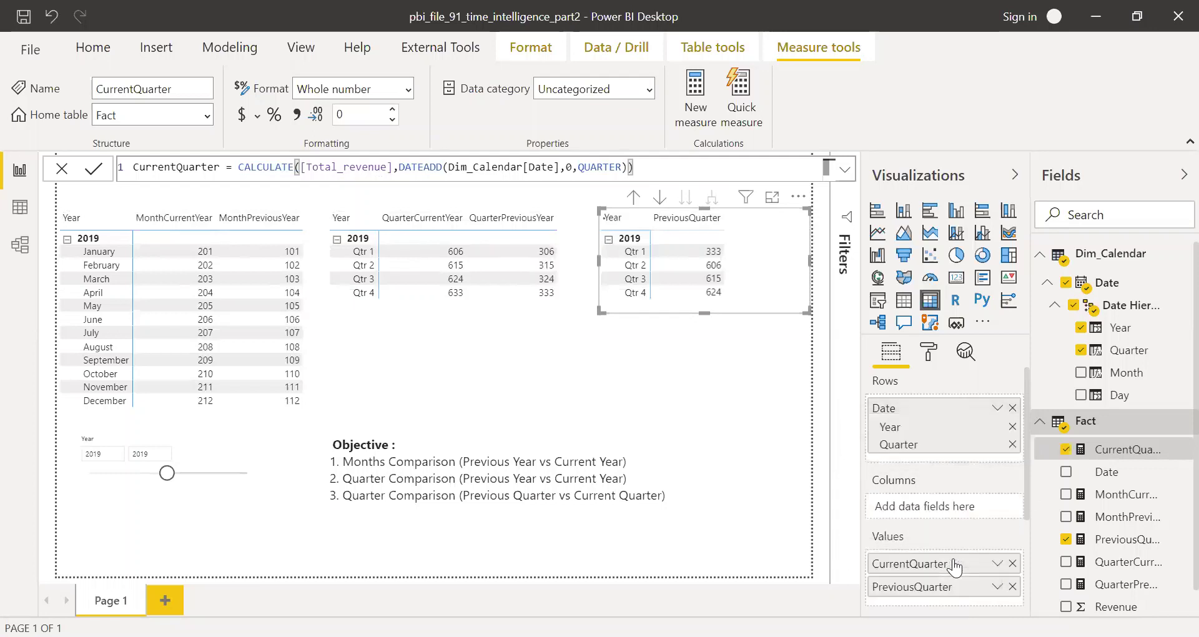
pyautogui.click(780, 420)
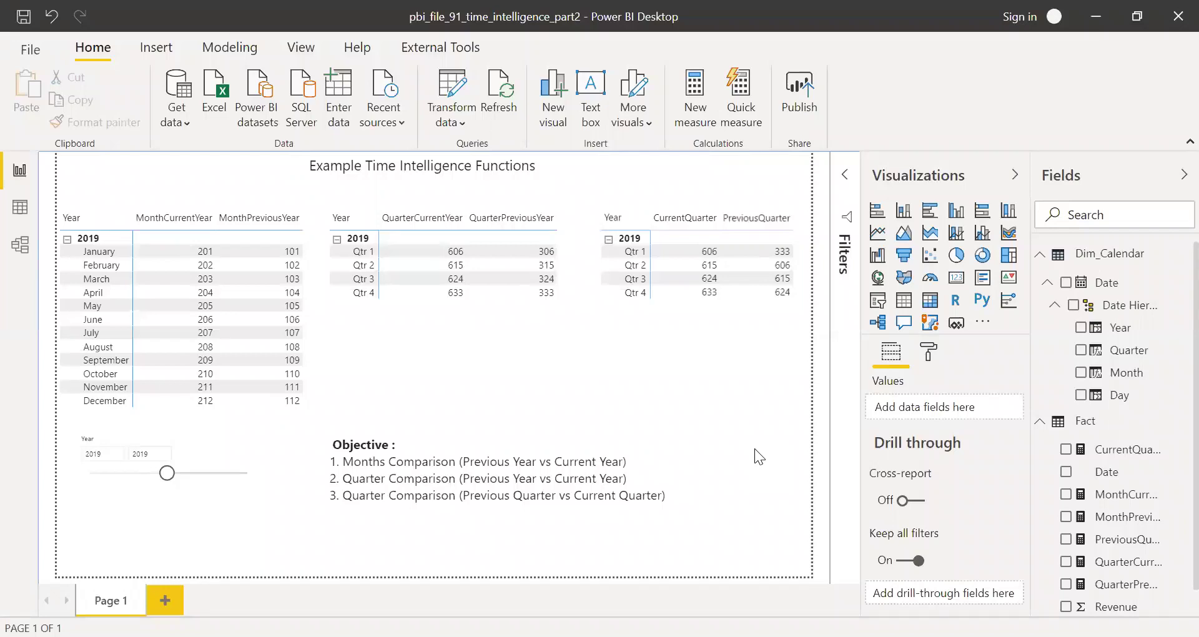
pyautogui.click(718, 255)
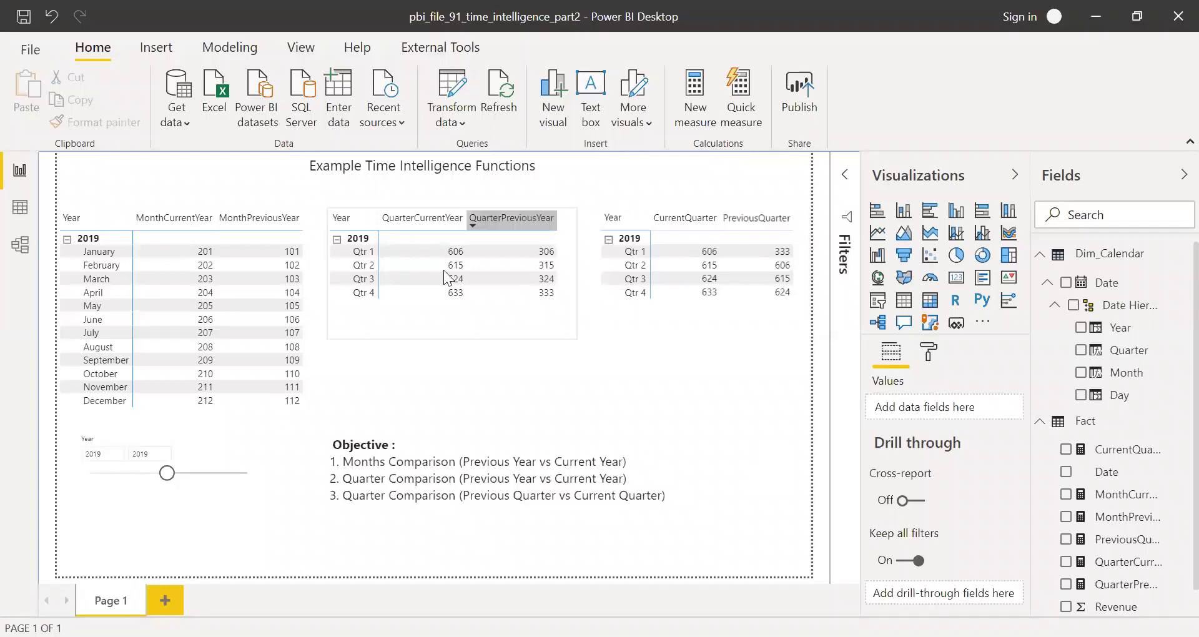
pyautogui.click(446, 252)
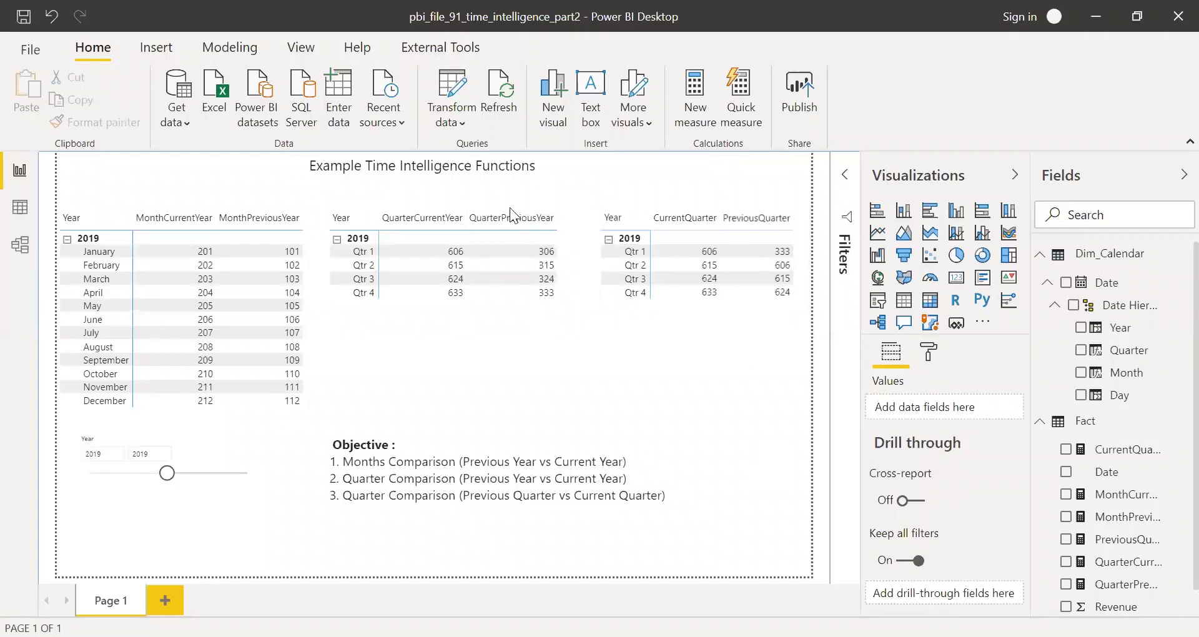